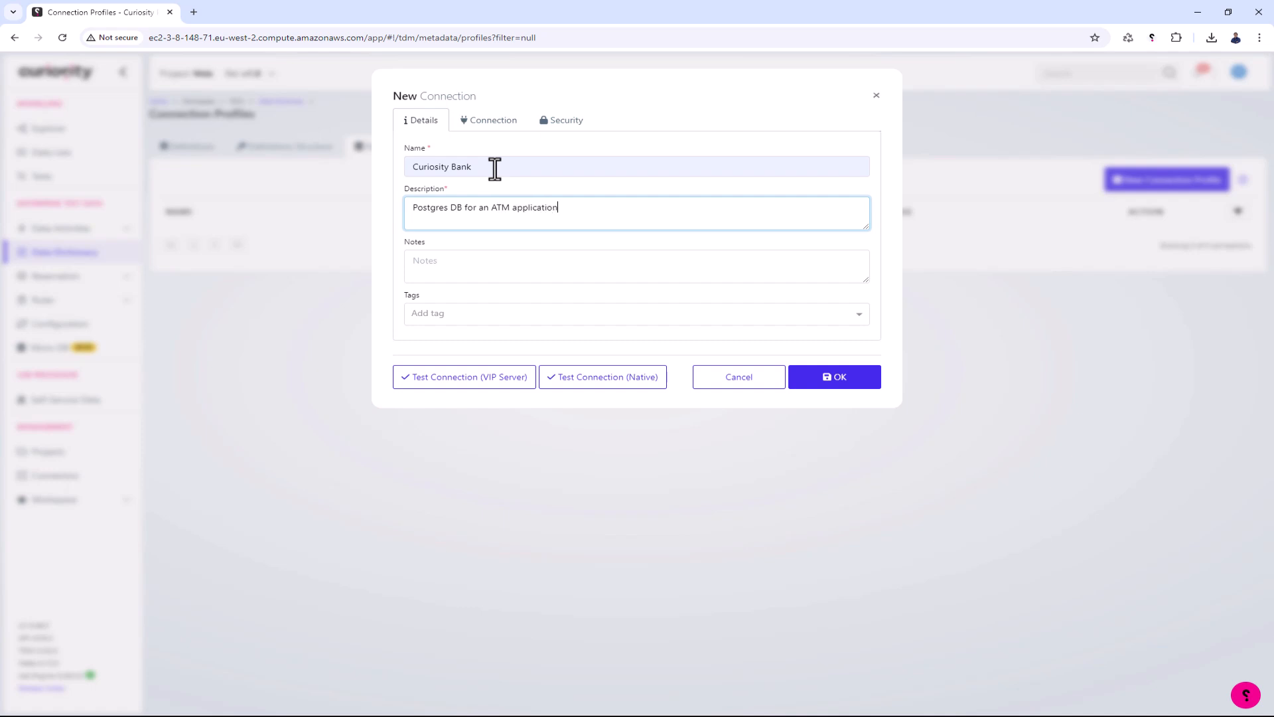
- Set the new connection's DBMS type to PostgreSQL and the host to testmodellerpresales.cep9ex2vhwqe.eu-west-2.rds.amazonaws.com
click(476, 128)
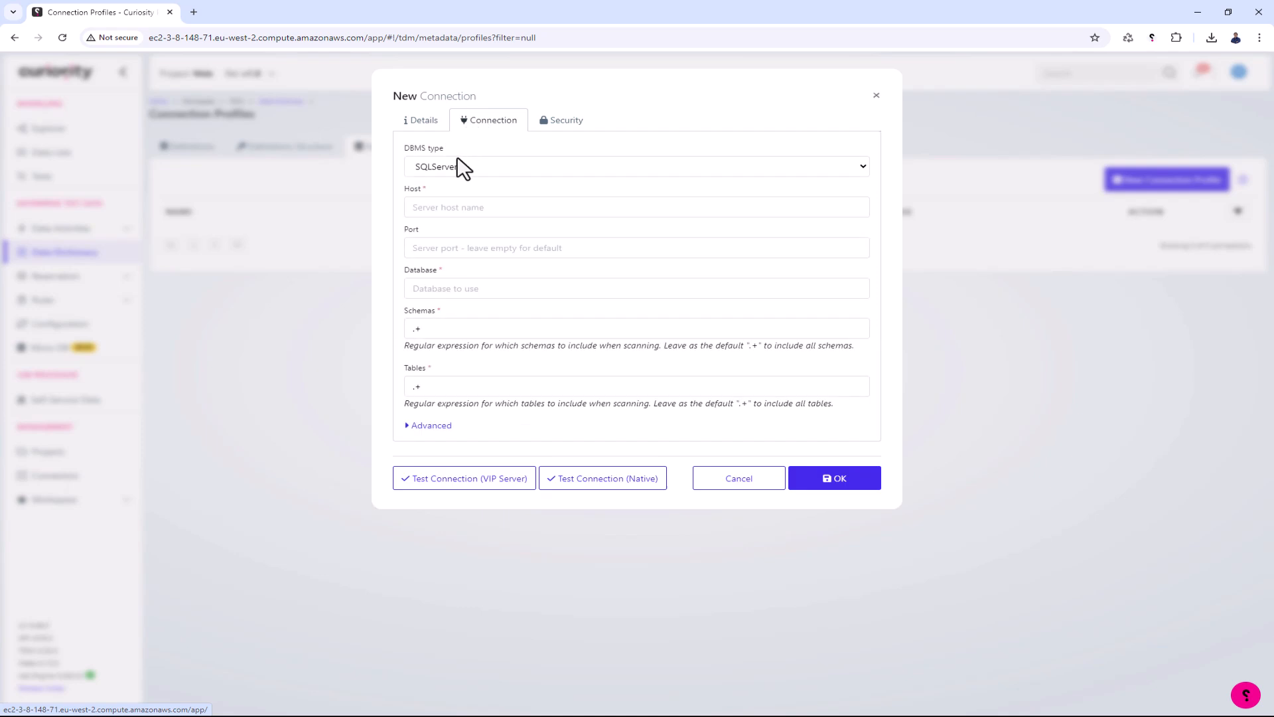
click(451, 163)
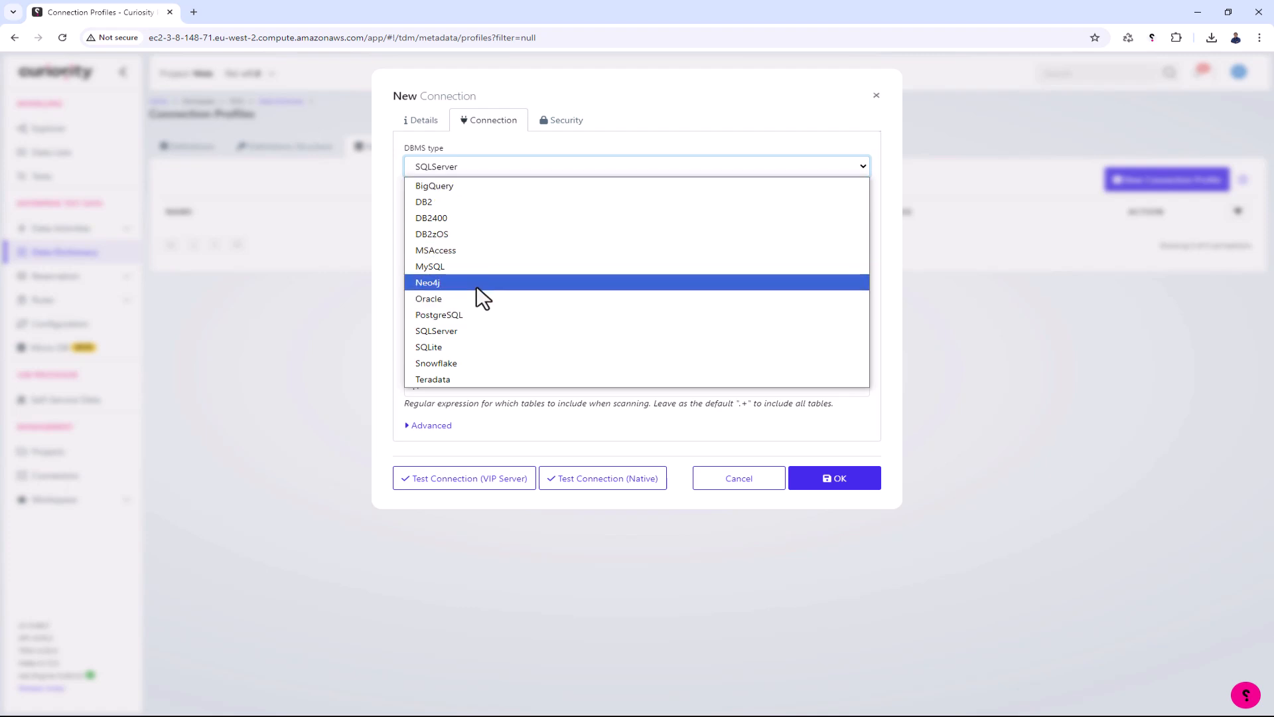
click(478, 314)
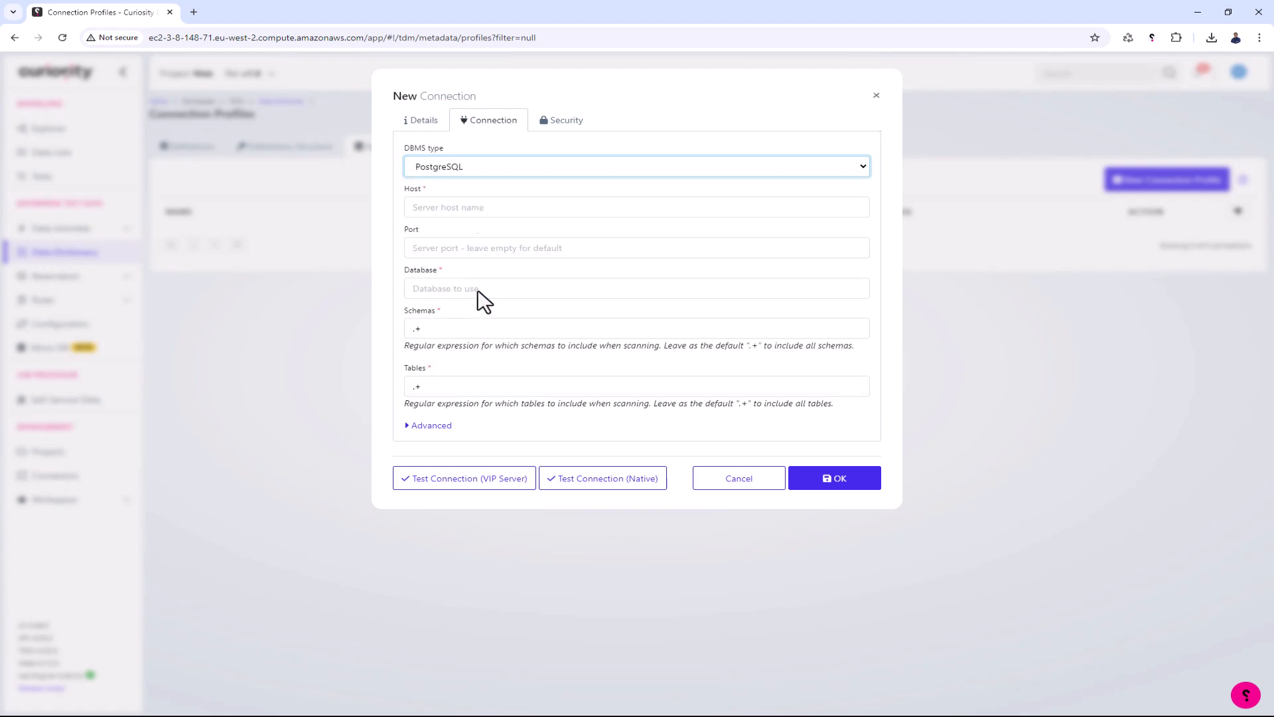
click(470, 206)
text(testmodellerpresales.cep9ex2vhwqe.eu-west-2.rds.amazonaws.com)
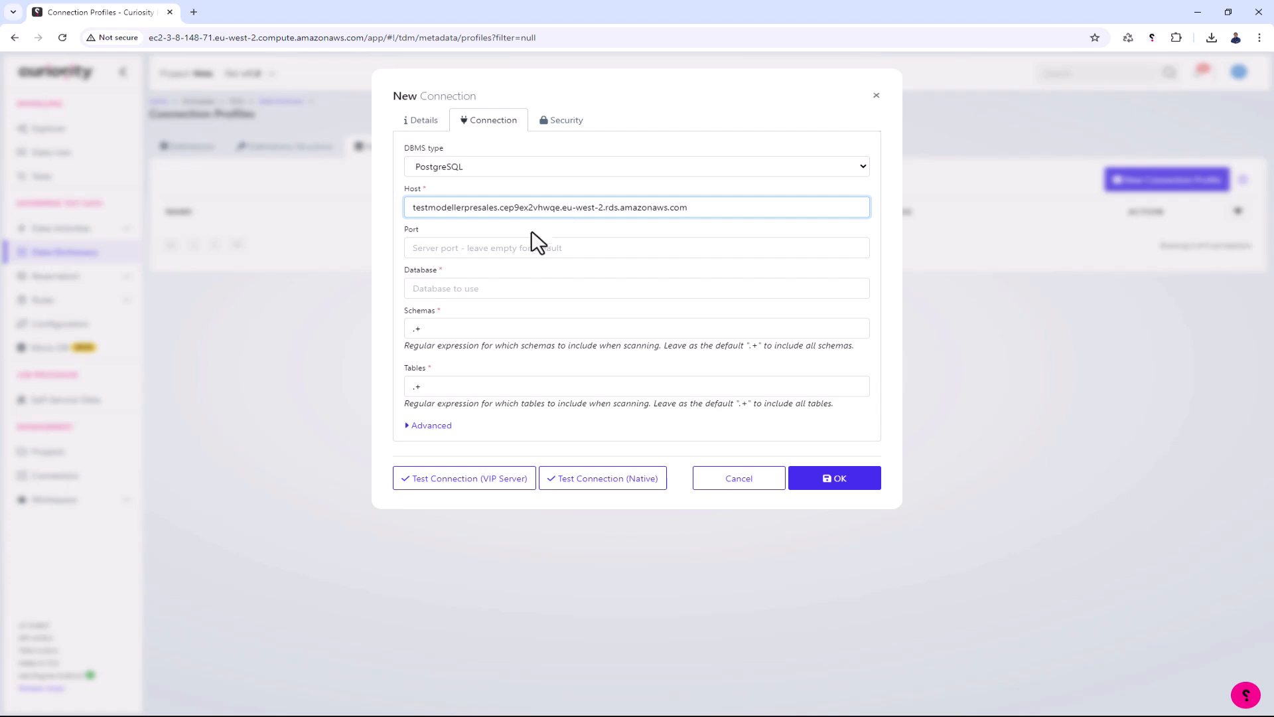
- Set the connection's port to 5432 and its database to CuriosityBank
click(515, 284)
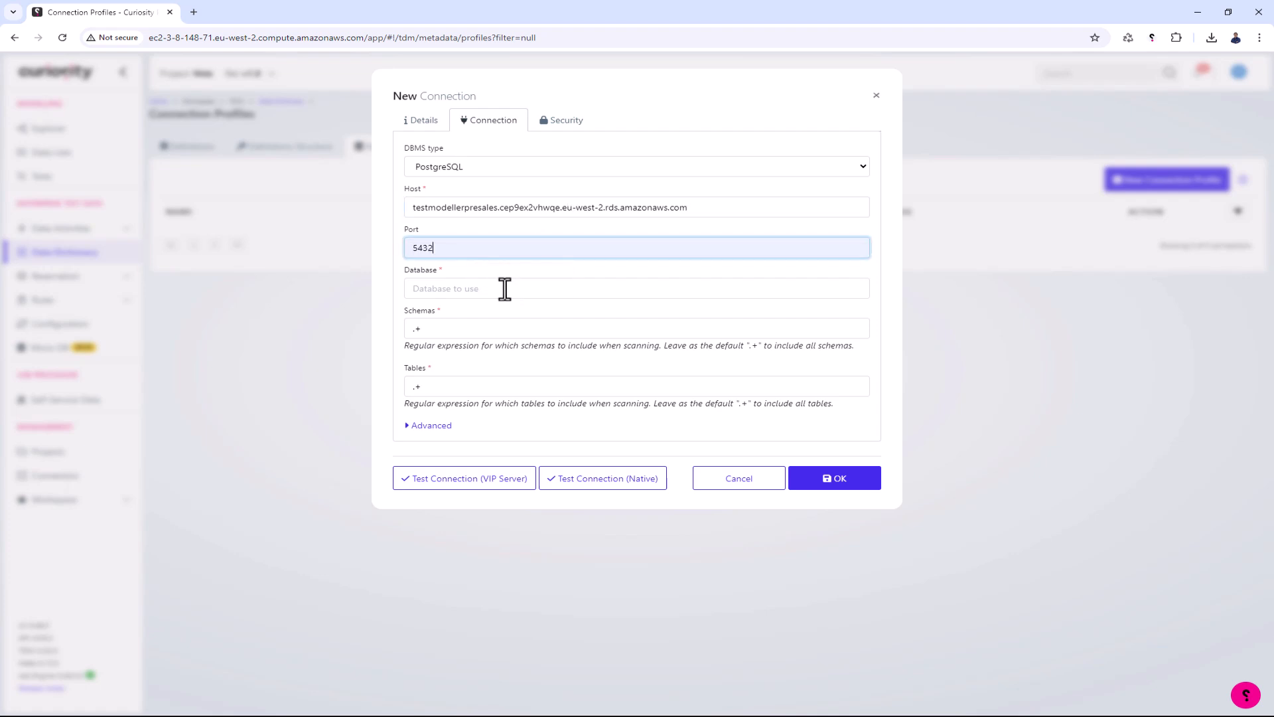
click(504, 290)
click(505, 317)
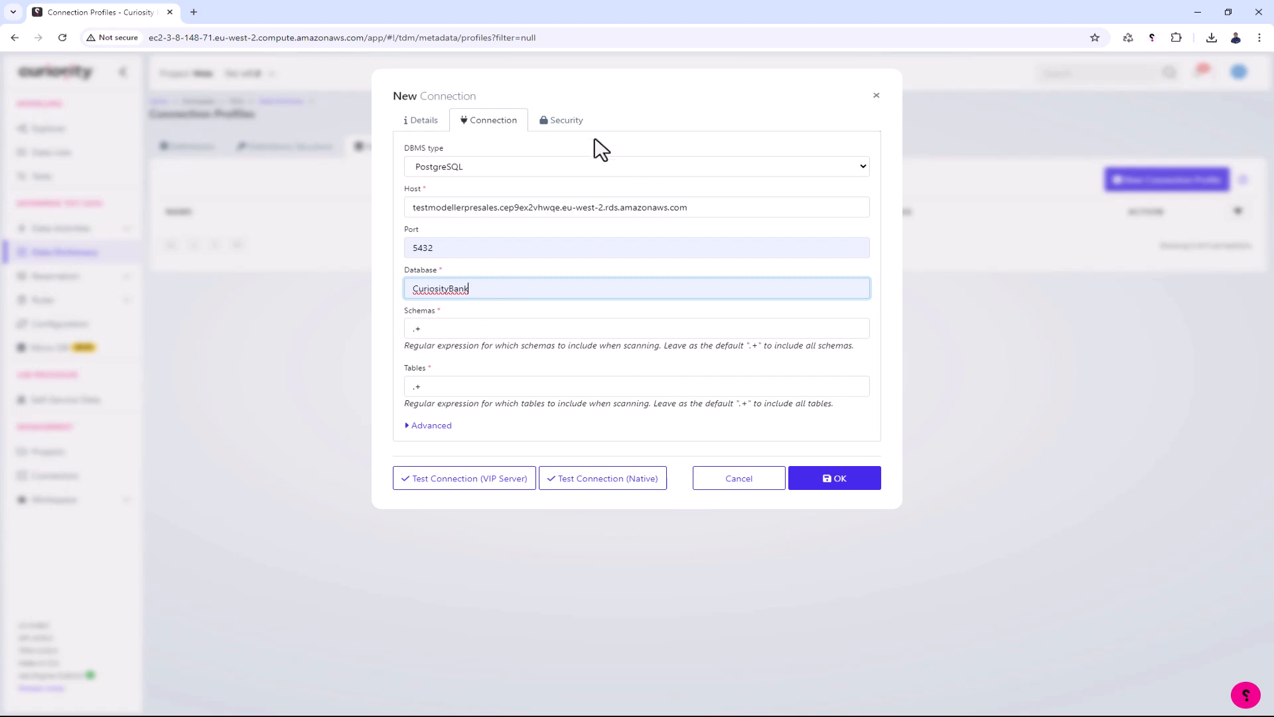
- Set the connection's security user to postgres and enter the database password
click(572, 127)
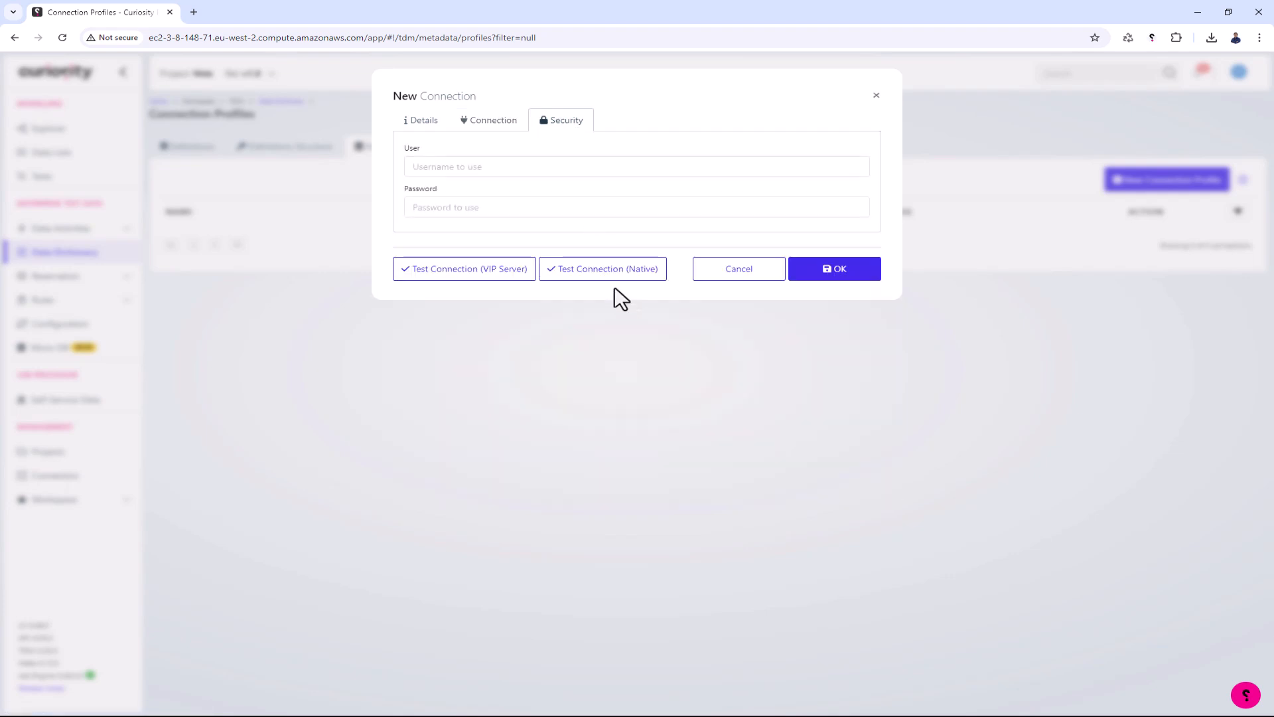
click(537, 167)
text(po)
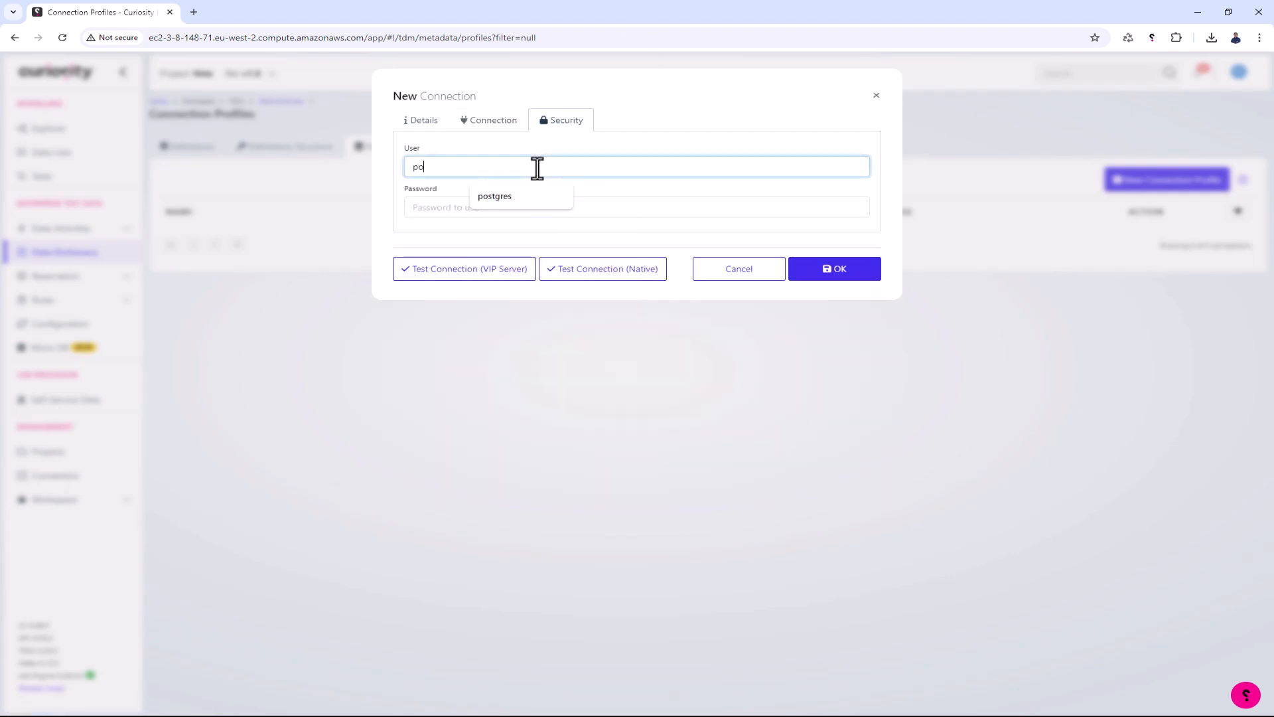
text(stgres)
click(638, 206)
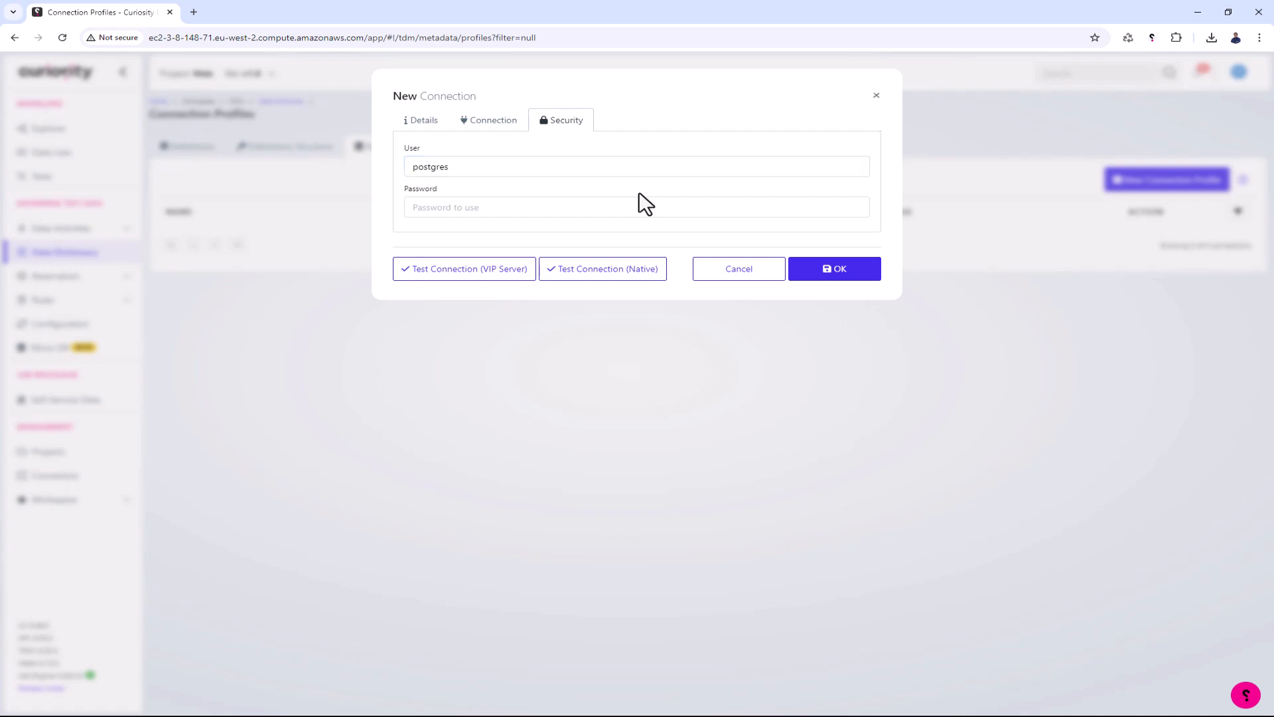
key(ctrl+v)
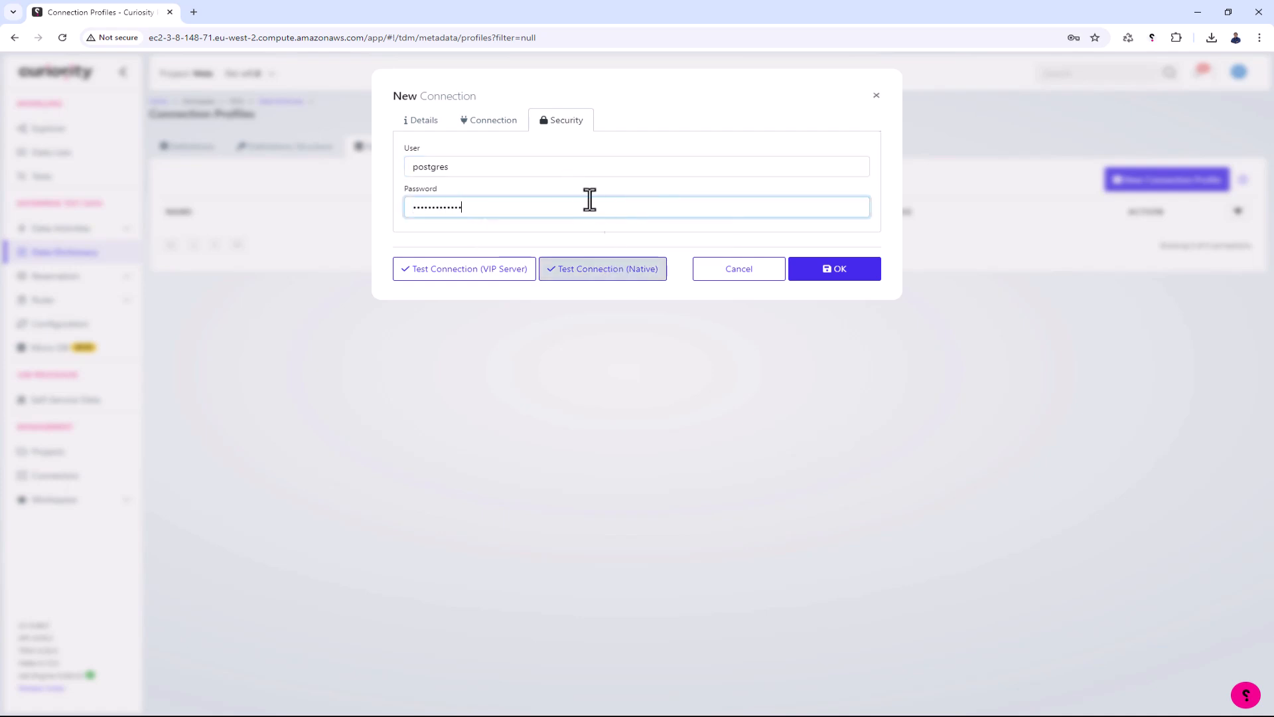
- Run a native connection test for the Curiosity Bank connection and save the connection profile
click(496, 122)
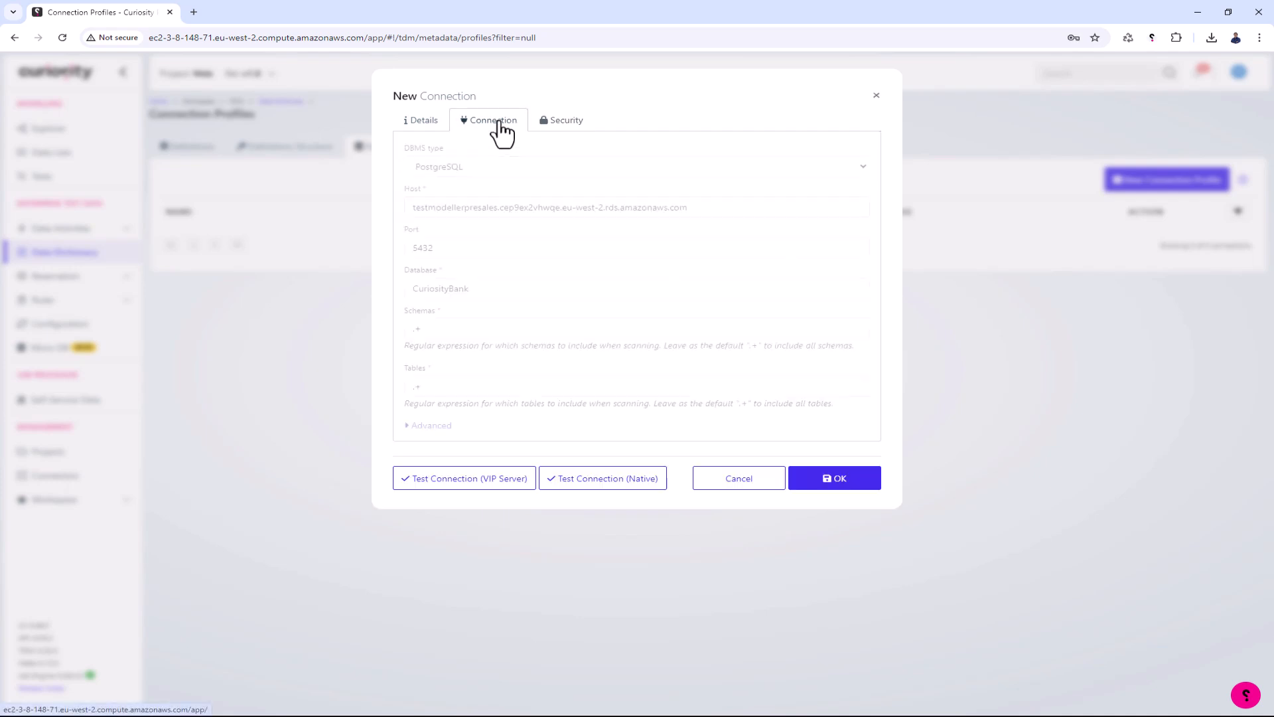
click(444, 123)
click(593, 384)
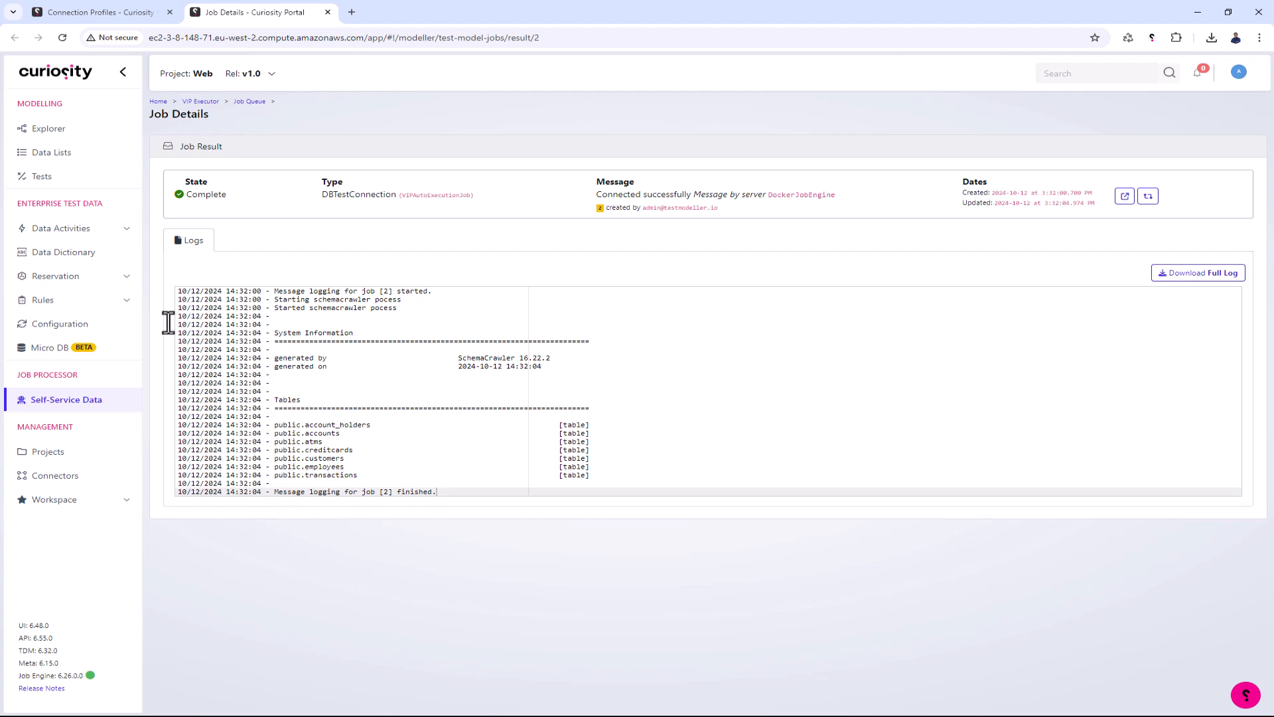
click(96, 13)
click(835, 378)
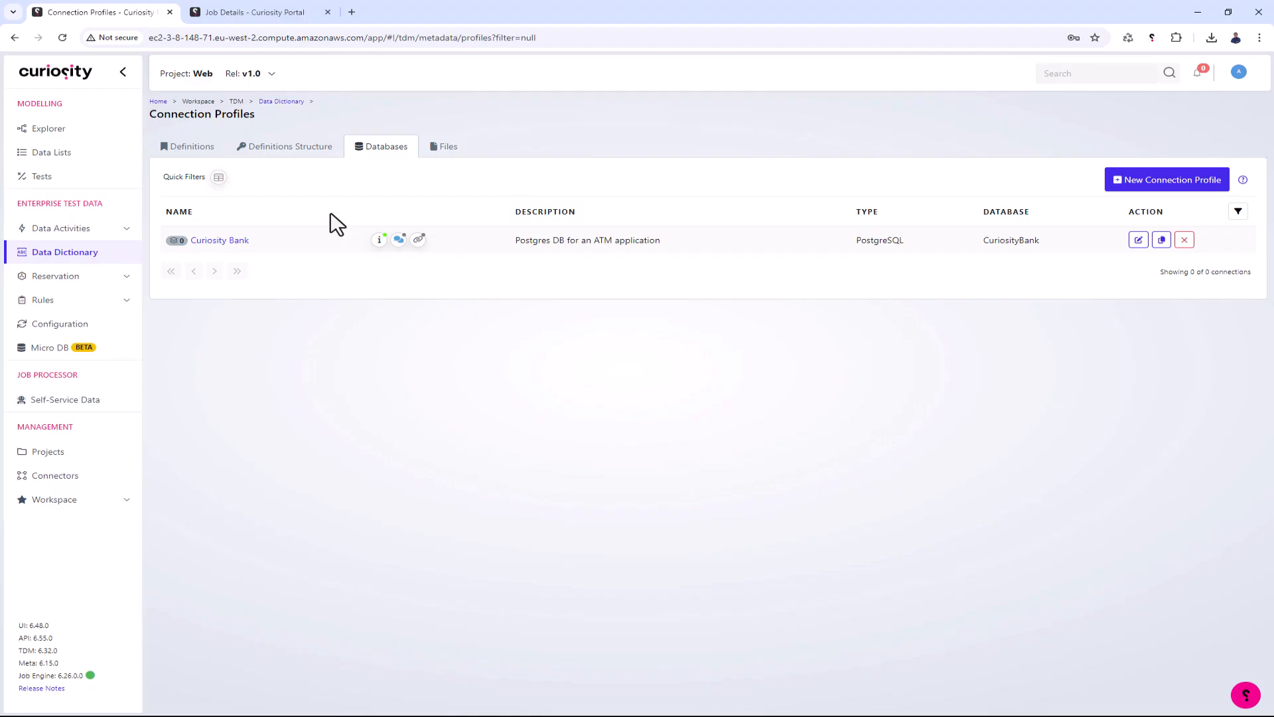
- Open the Curiosity Bank connection profile and run a native catalogue scan
click(217, 242)
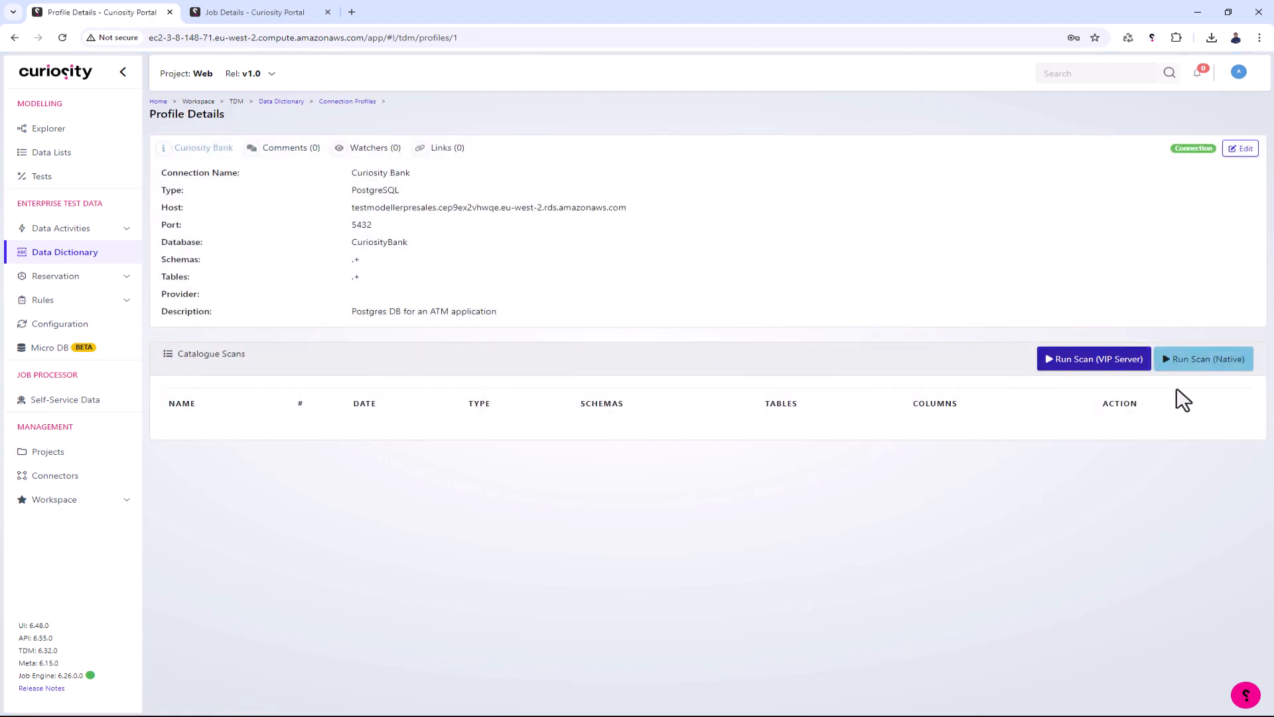
click(1209, 363)
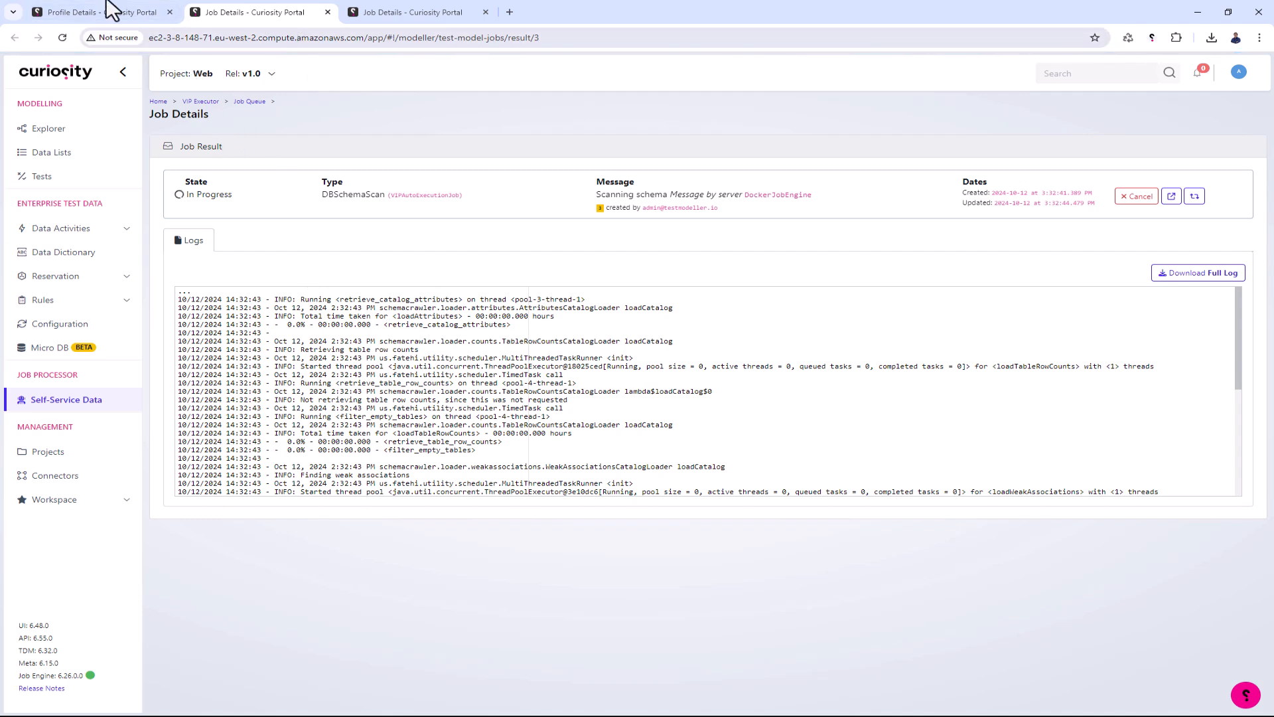
click(141, 19)
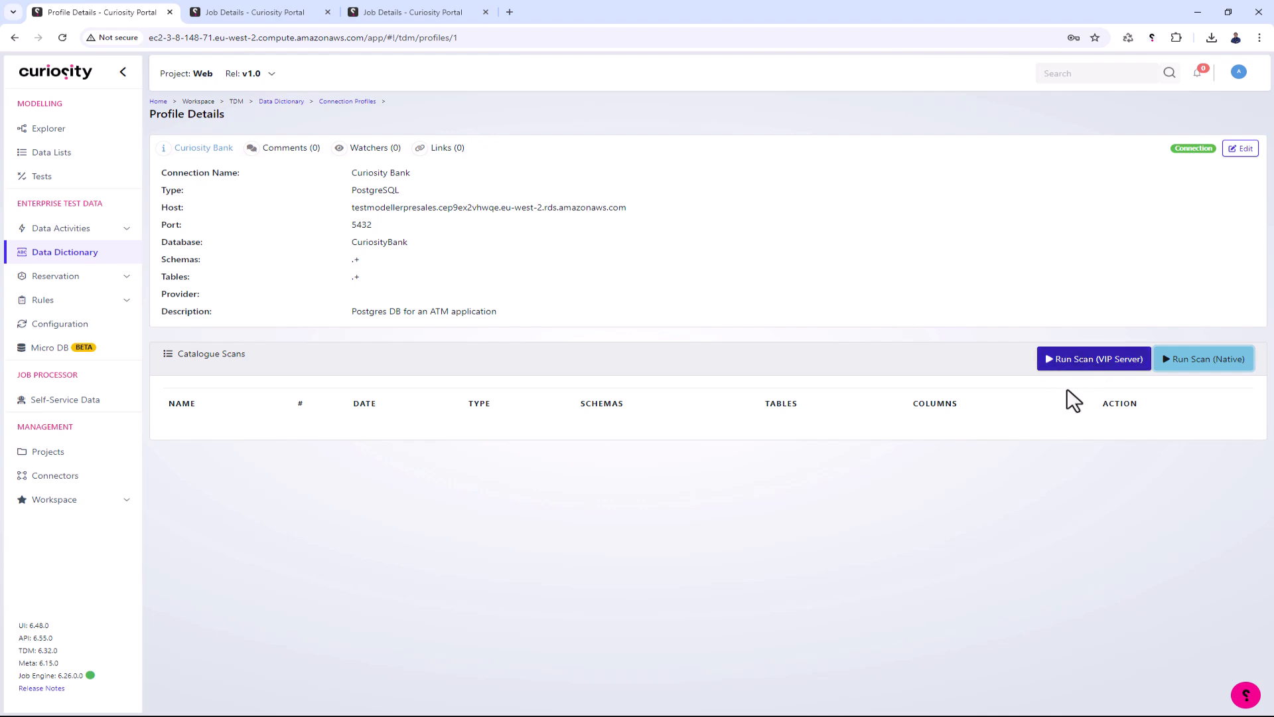
click(1090, 363)
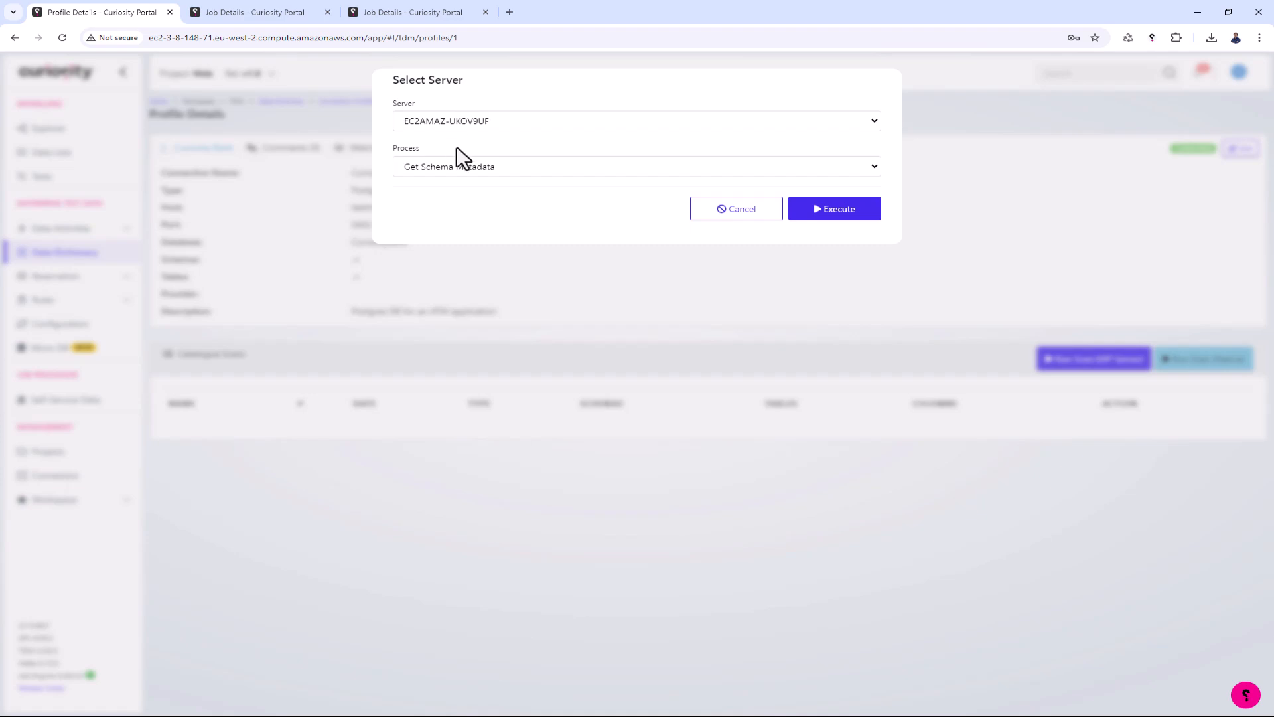
click(731, 214)
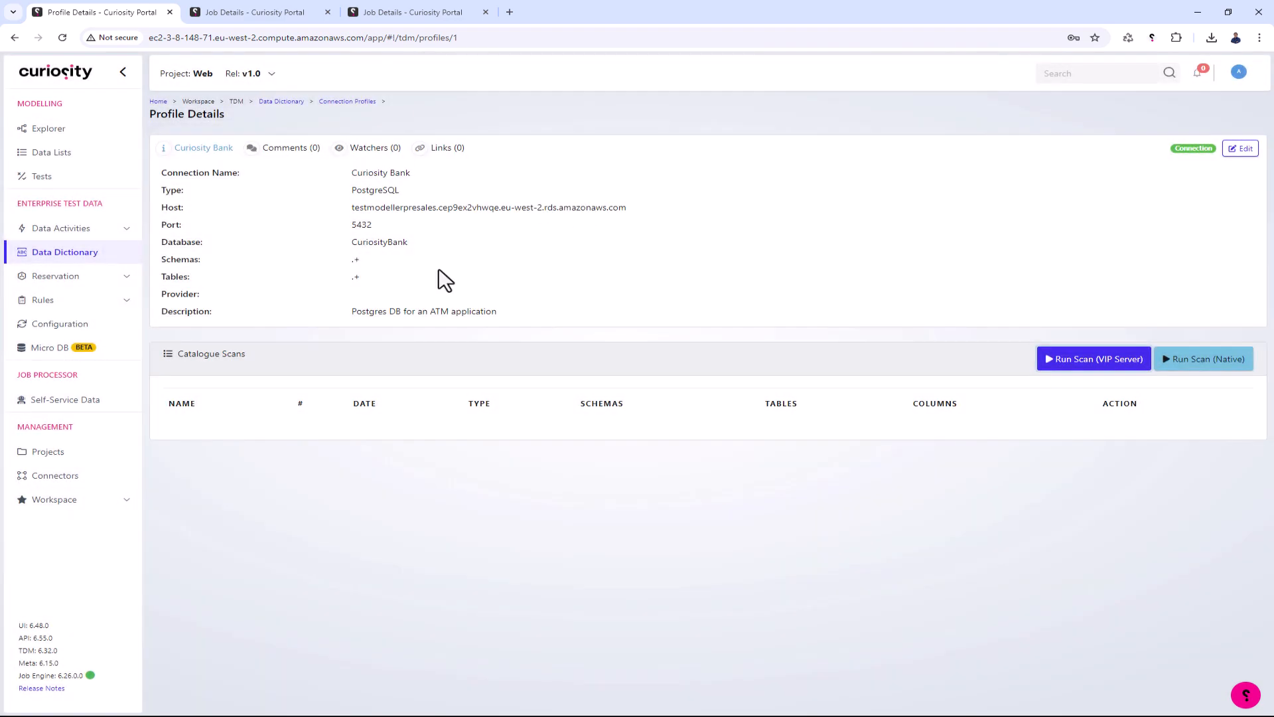
- Check the schema scan job's log, then reload the Curiosity Bank profile details and close the job detail pages
click(240, 13)
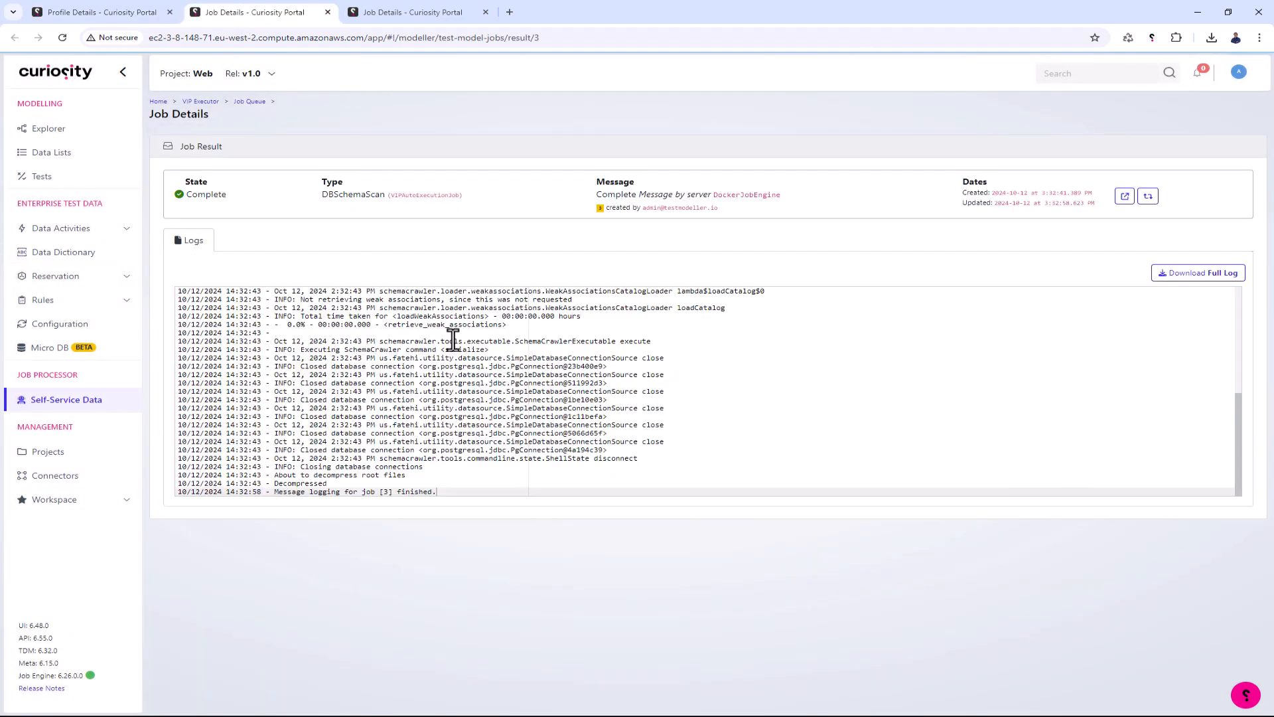
scroll(550, 337, up, 5)
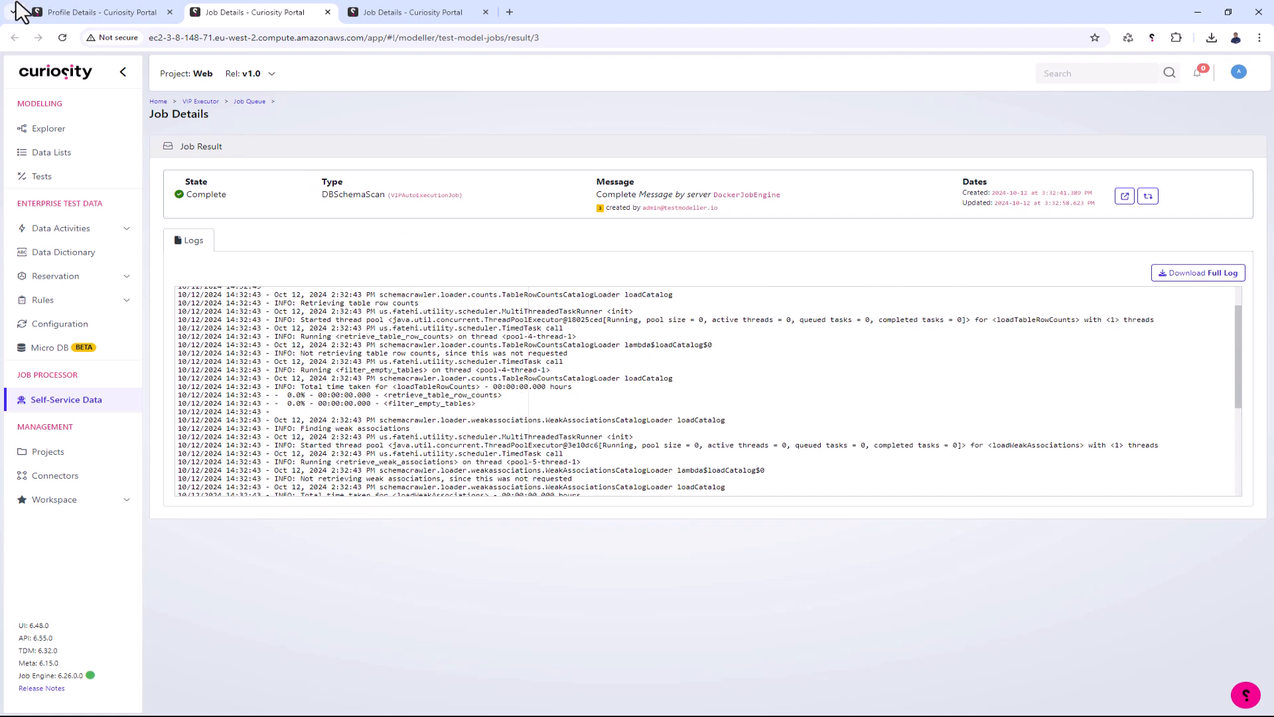
click(33, 12)
click(63, 37)
middle_click(284, 11)
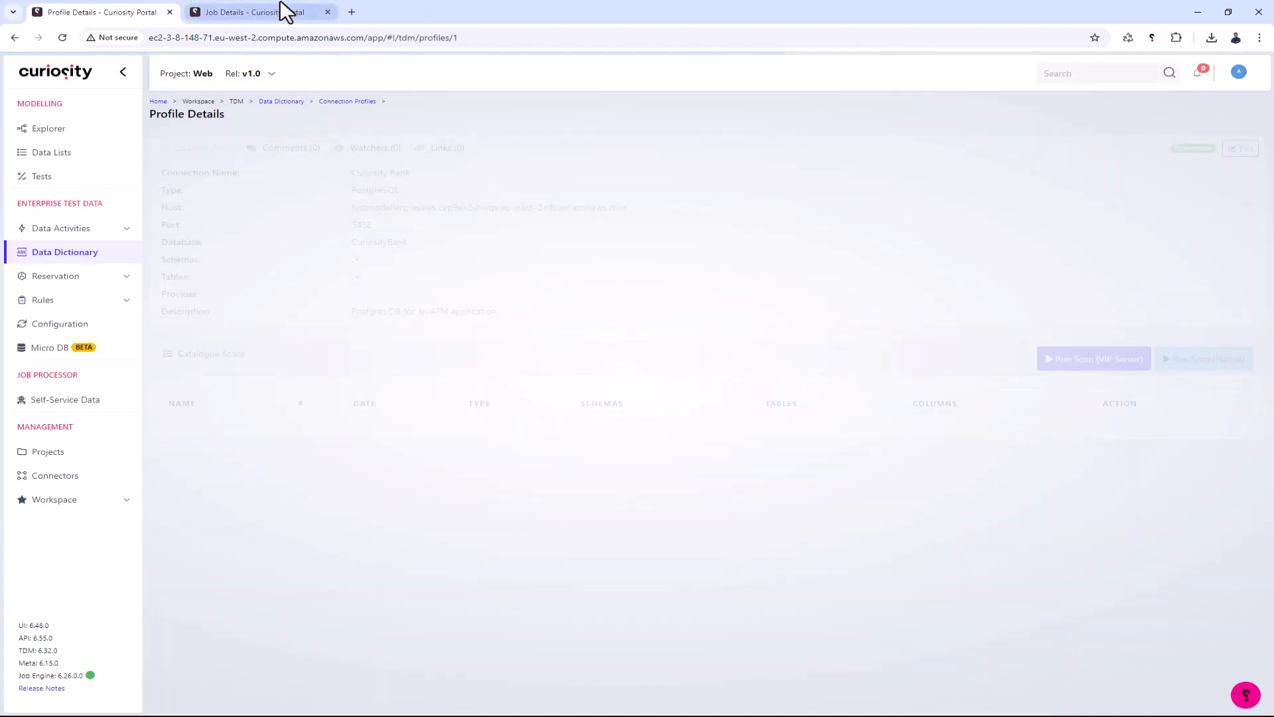
middle_click(284, 11)
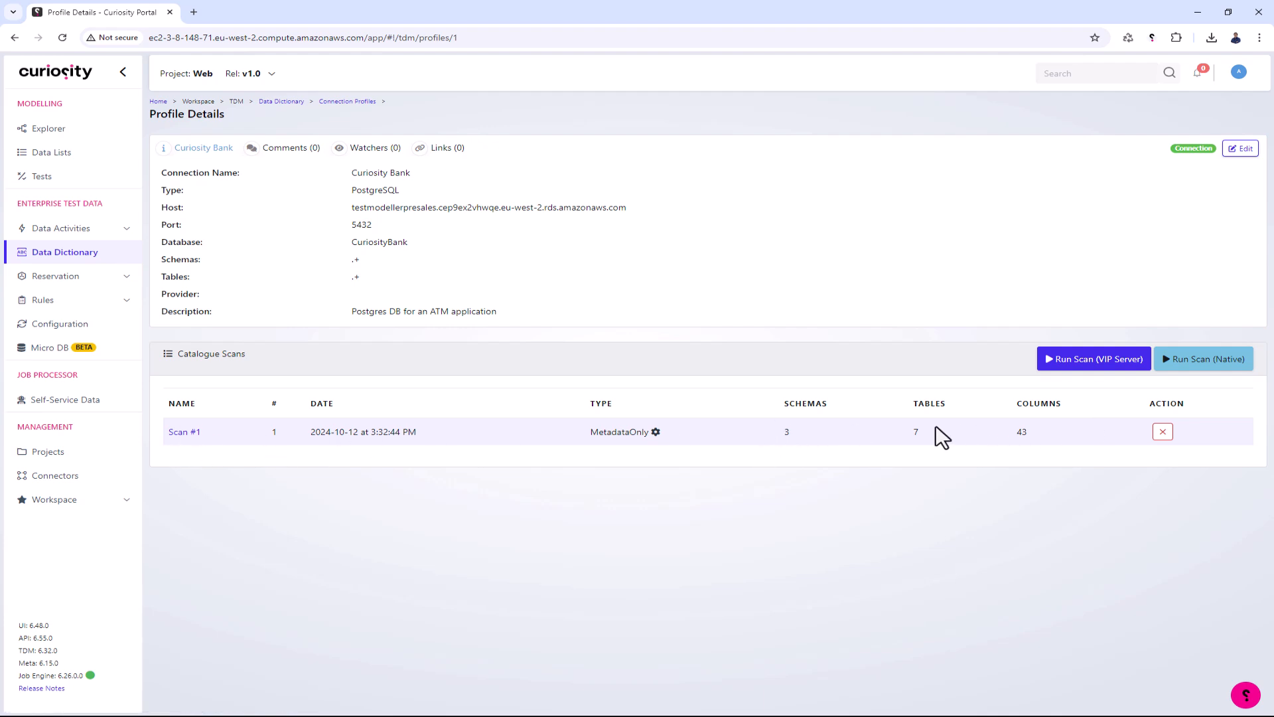
- Open Scan #1 from the profile's catalogue scans and examine its schemas
click(181, 433)
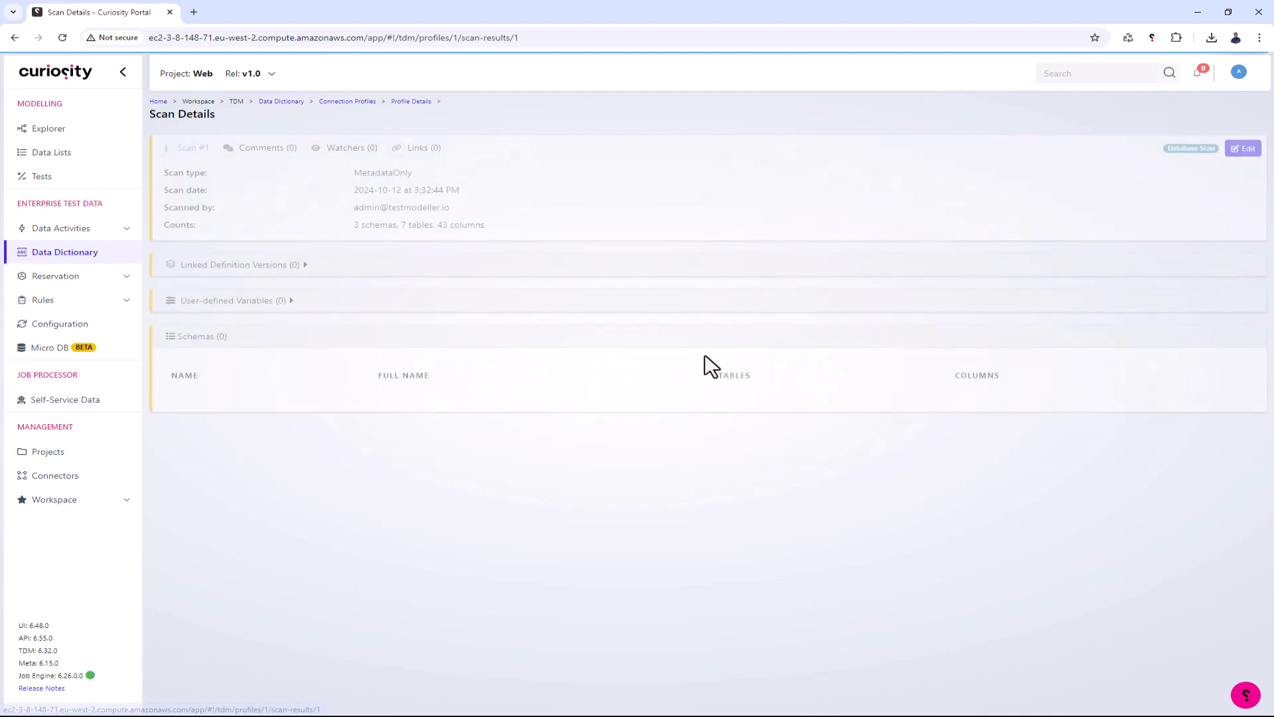
click(194, 402)
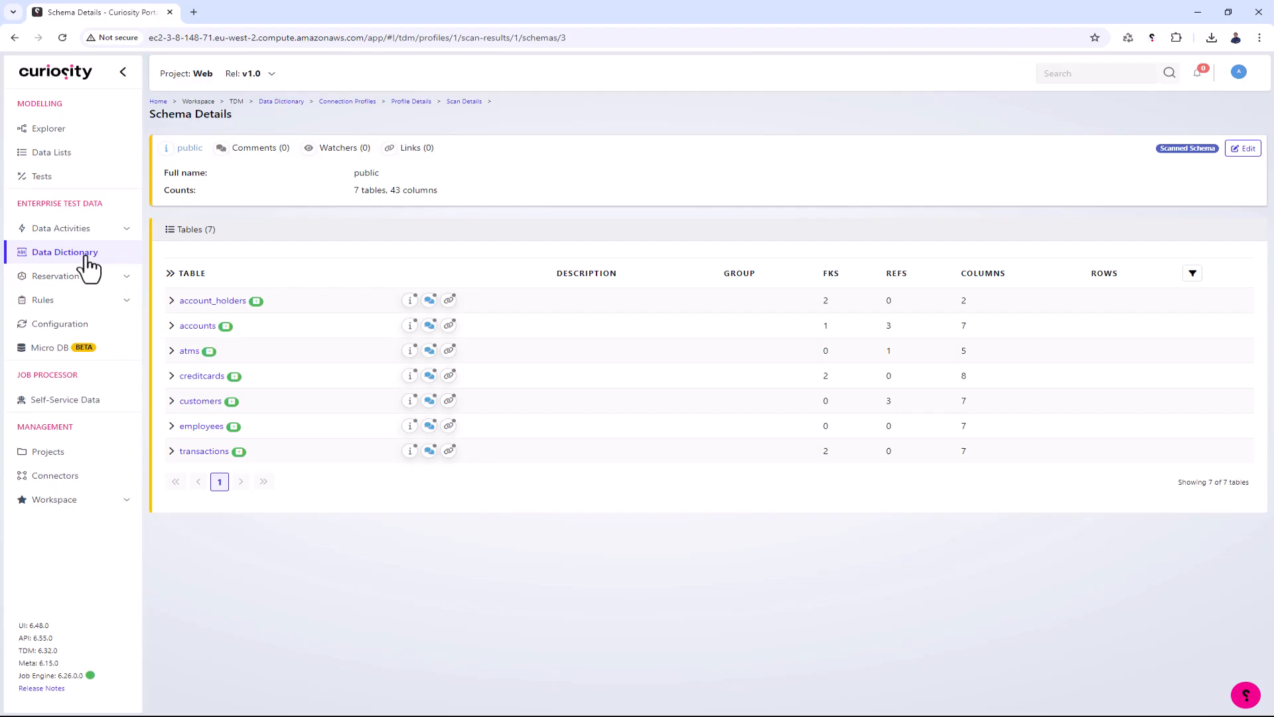
- Start a new definition in the Data Dictionary and name it Curiosity Bank
click(84, 256)
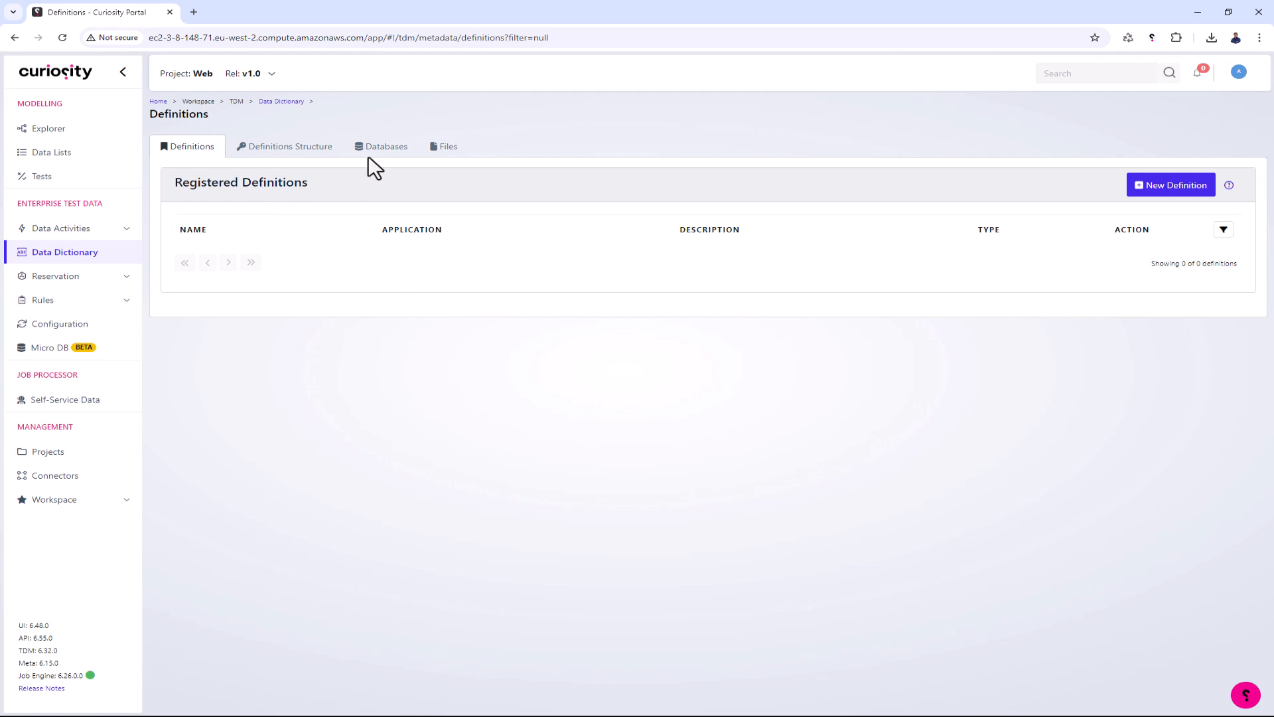
click(1144, 185)
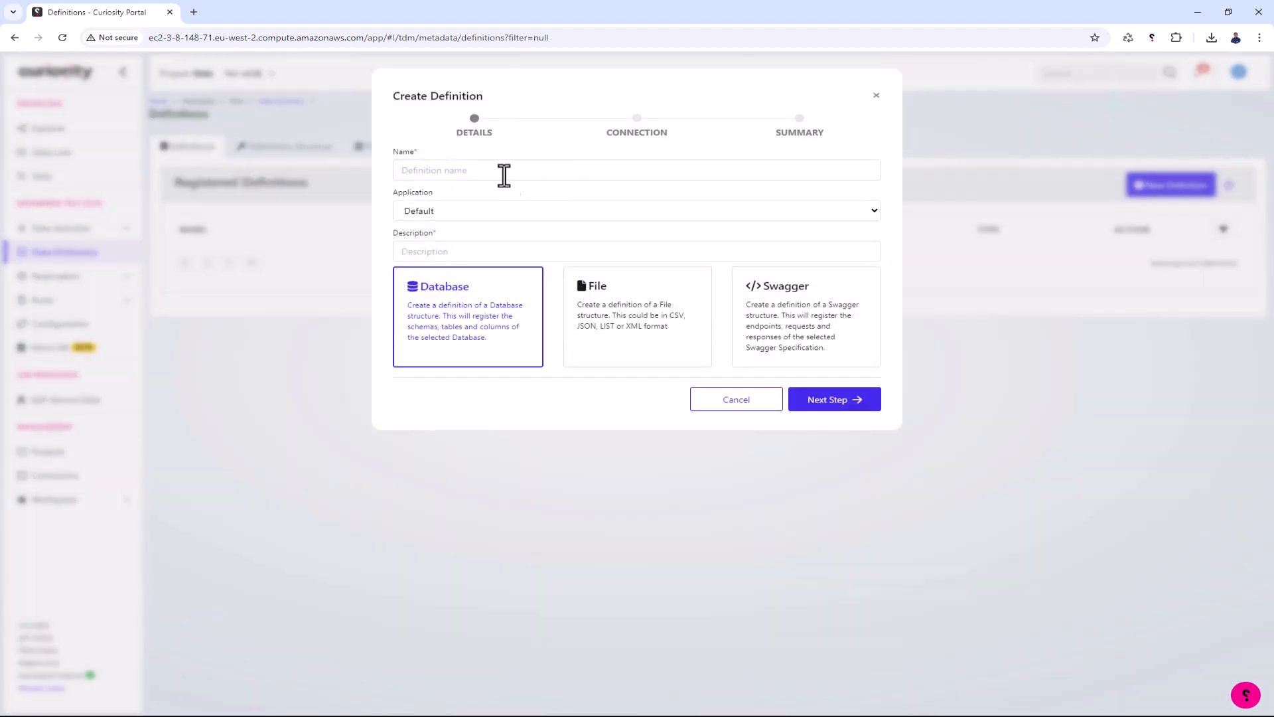
click(504, 171)
text(Cu)
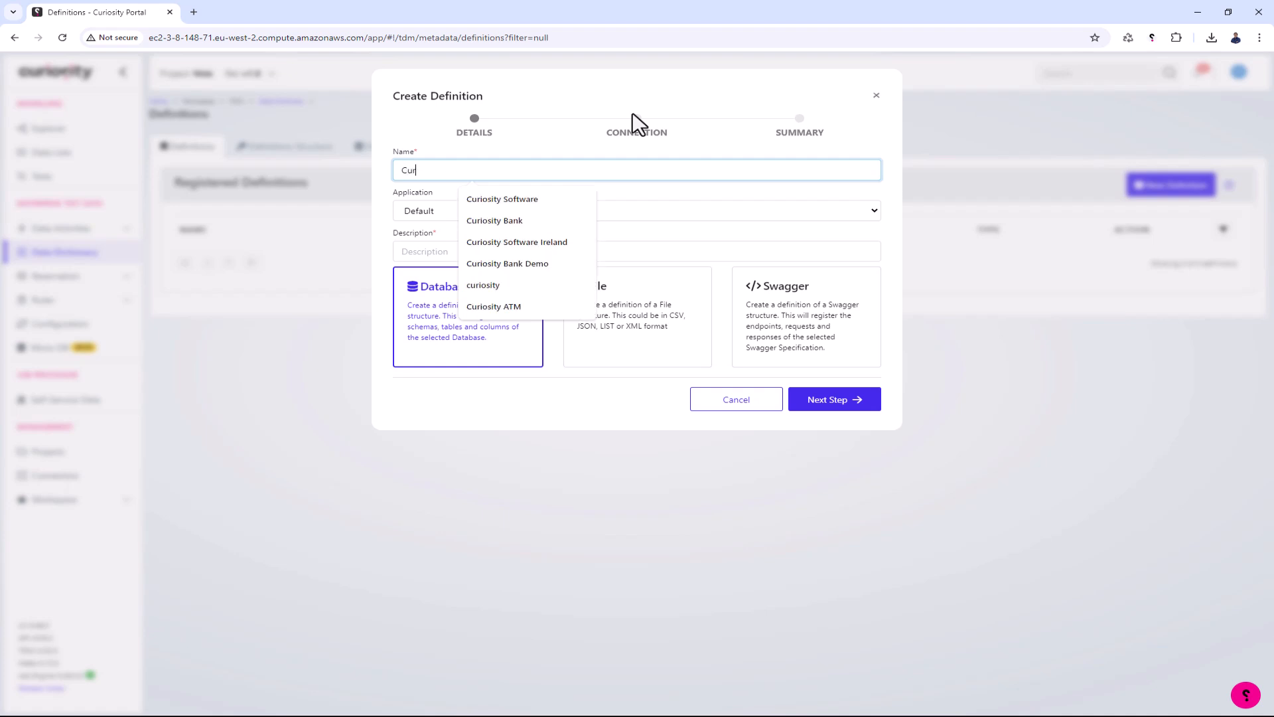
text(r)
key(Down)
key(Down)
key(Return)
- Copy the definition's name into its description and proceed with the Database definition type
key(ctrl+a)
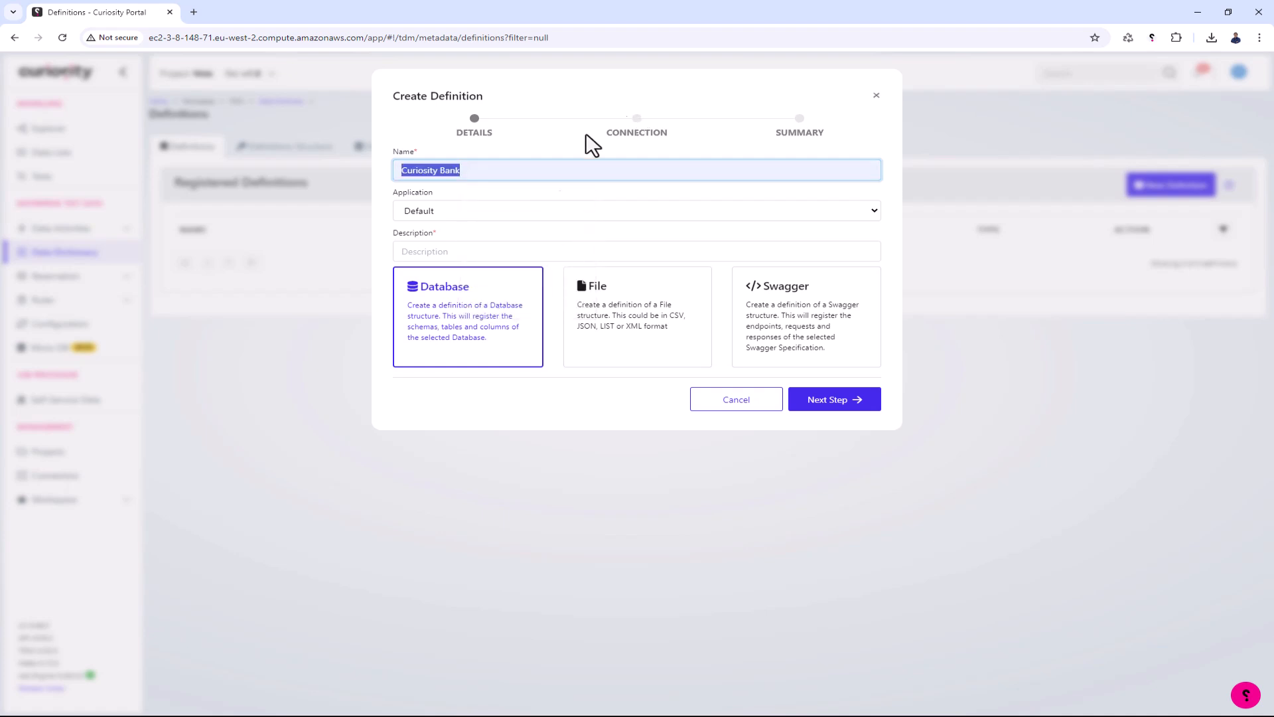
key(ctrl+c)
click(529, 253)
key(ctrl+v)
click(446, 330)
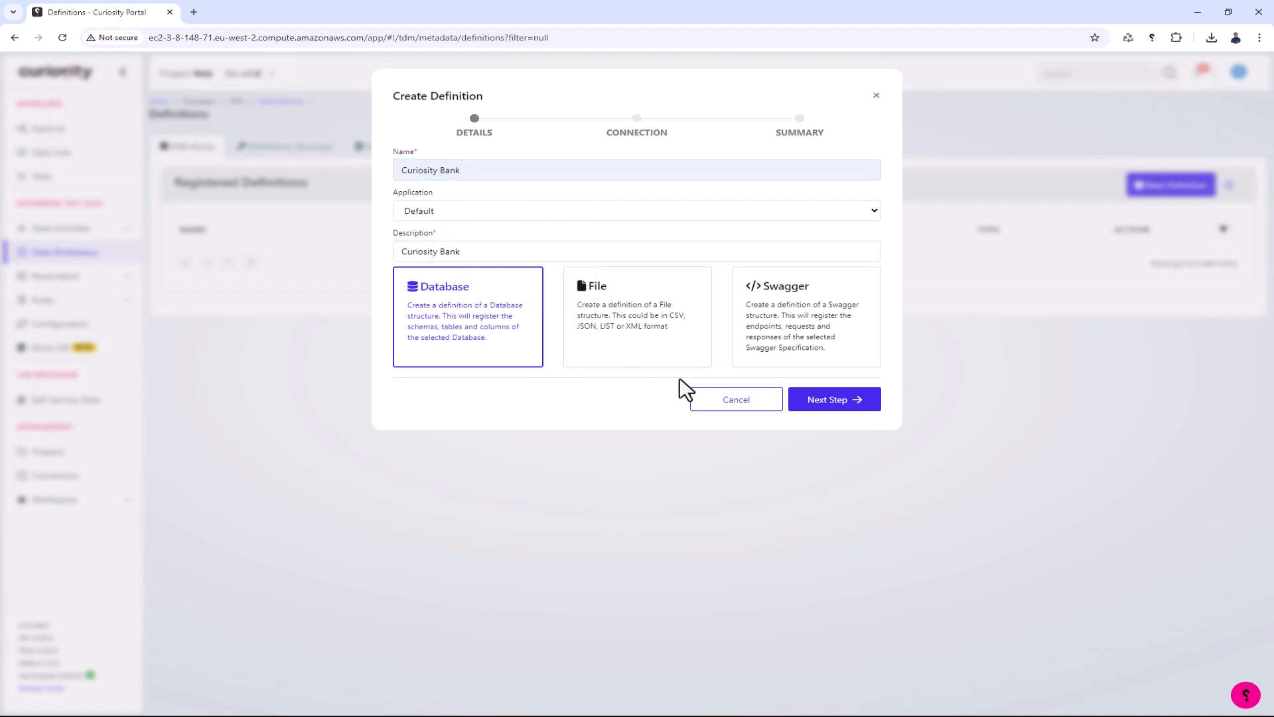
click(806, 406)
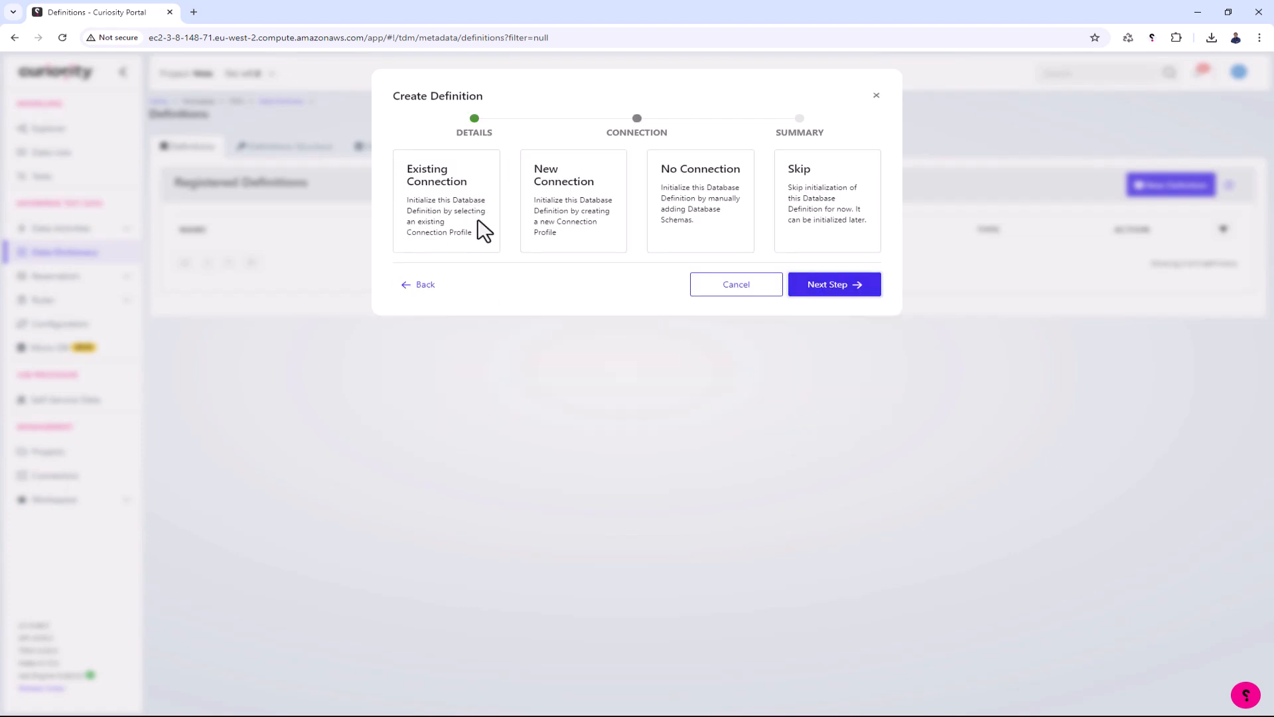
- Initialize the definition from an existing connection, using the Curiosity Bank connection profile
click(483, 231)
click(484, 289)
click(484, 306)
click(823, 332)
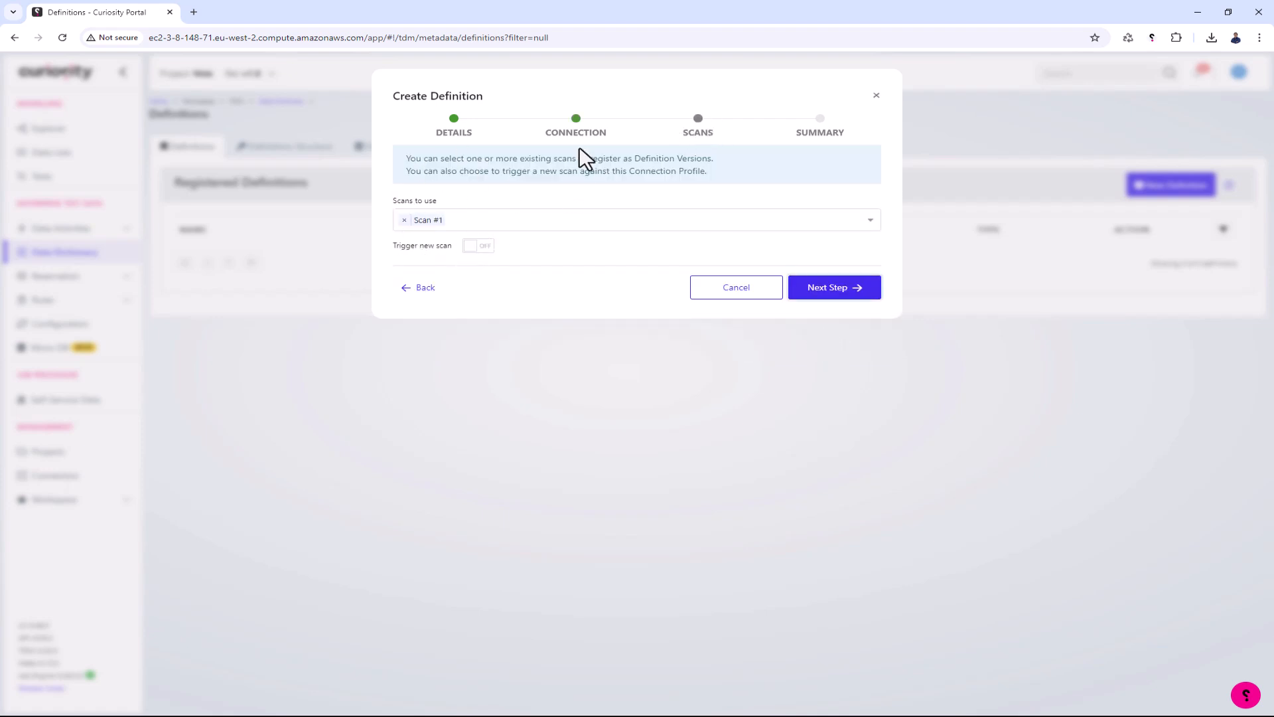
- Finish creating the definition from Scan #1 without triggering a new scan, and open its reloaded details
click(823, 292)
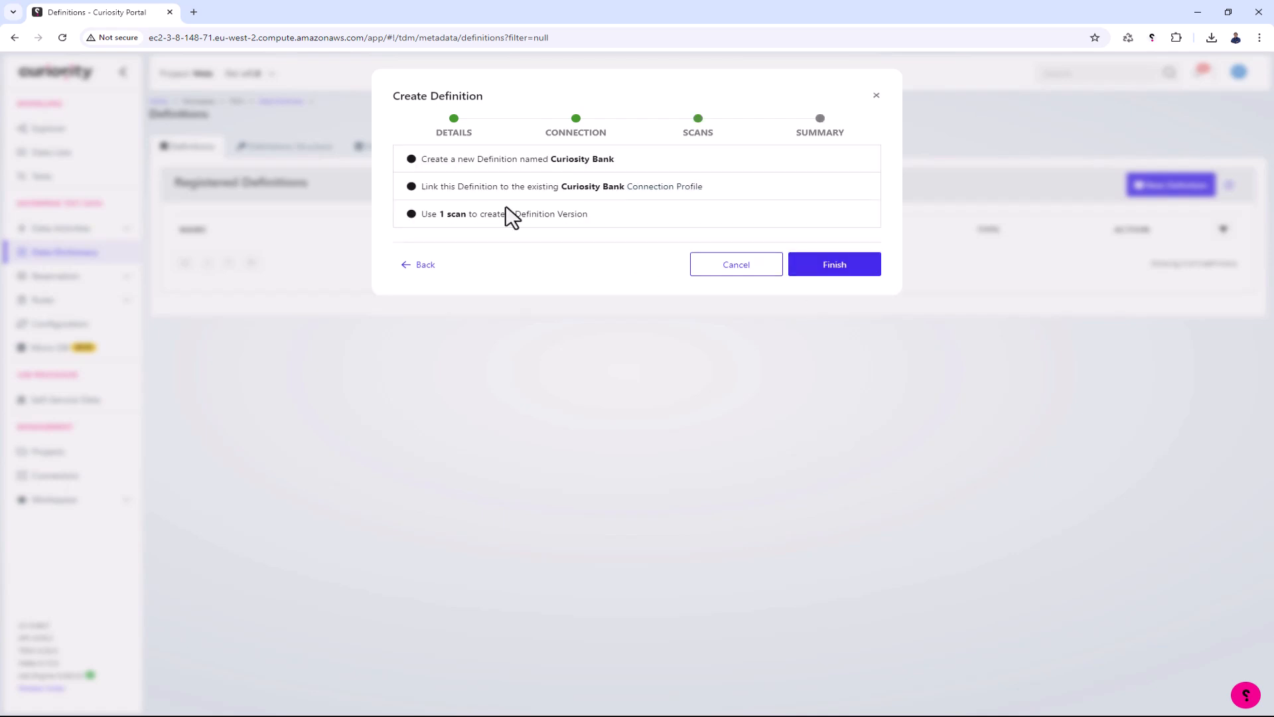
click(811, 275)
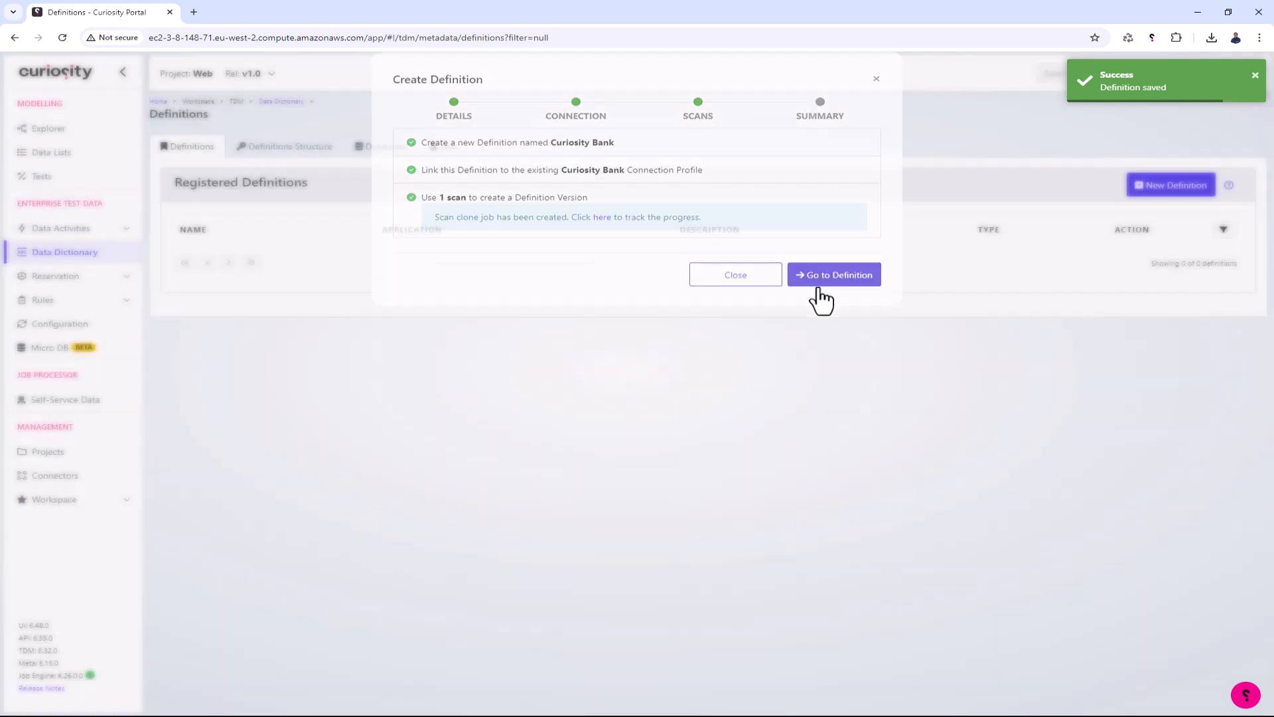
click(818, 292)
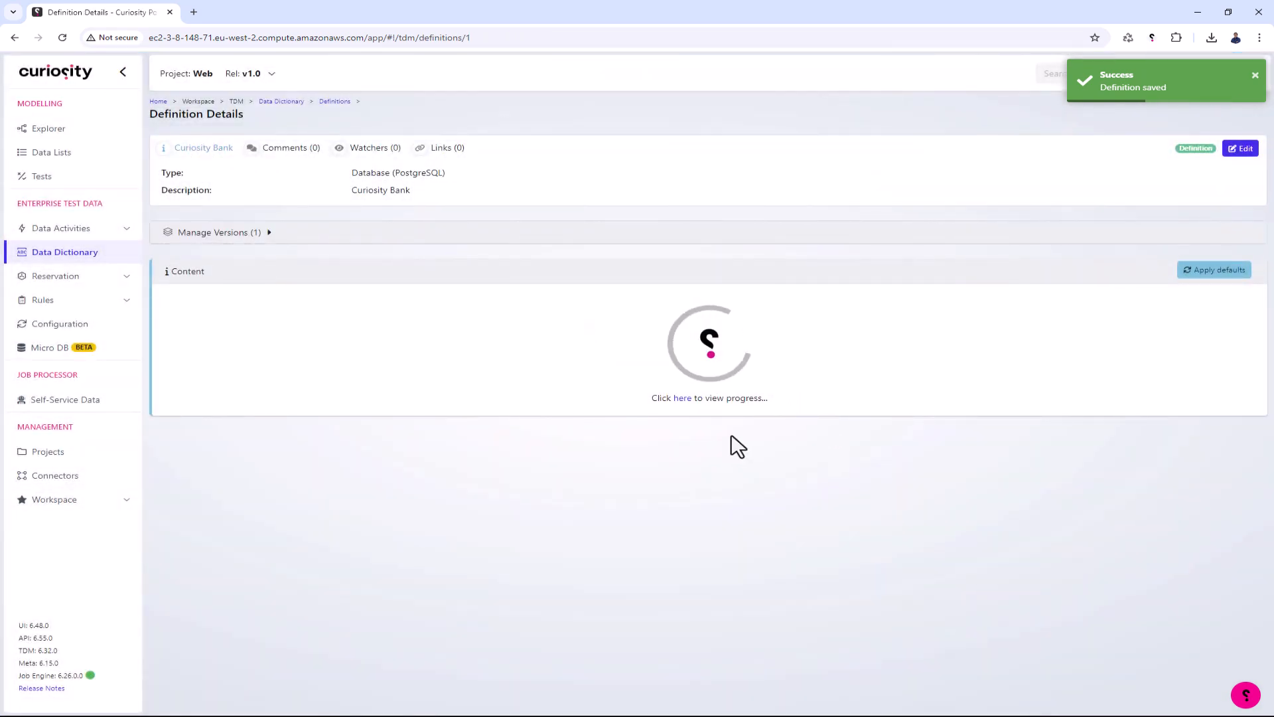
click(62, 37)
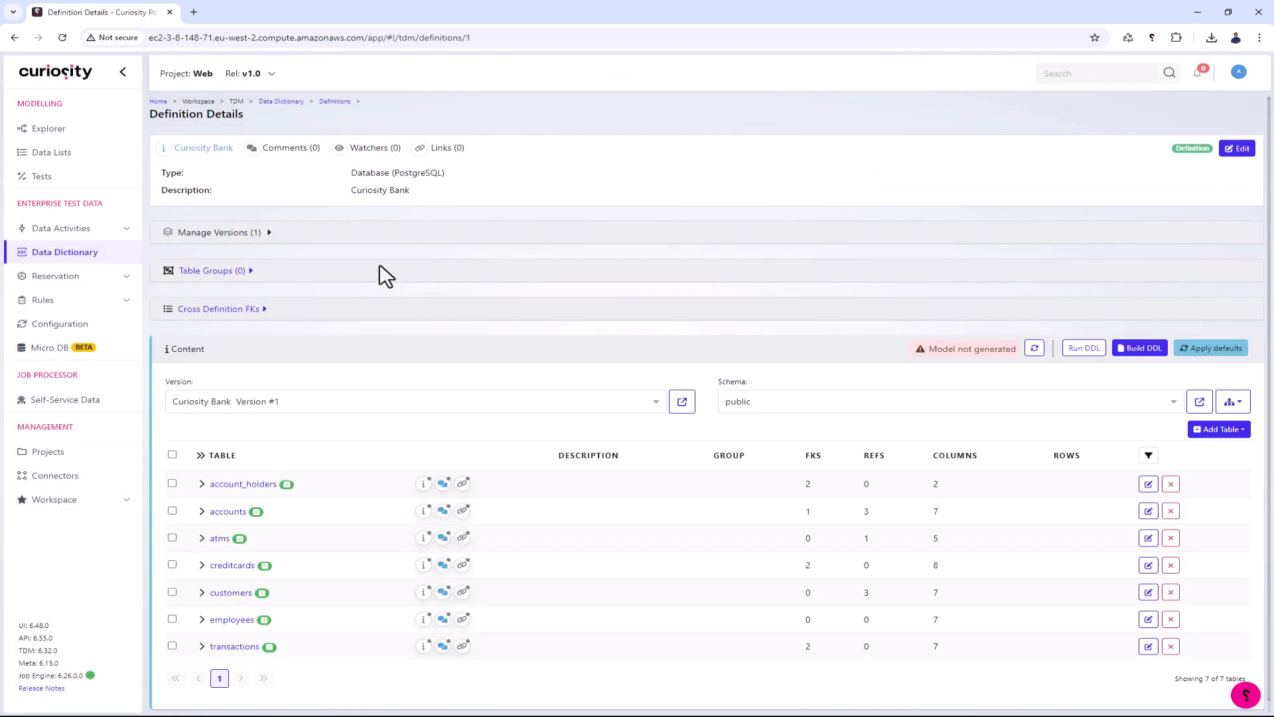
- Check the available versions of the Curiosity Bank definition and expand the atms table to examine its columns
click(290, 396)
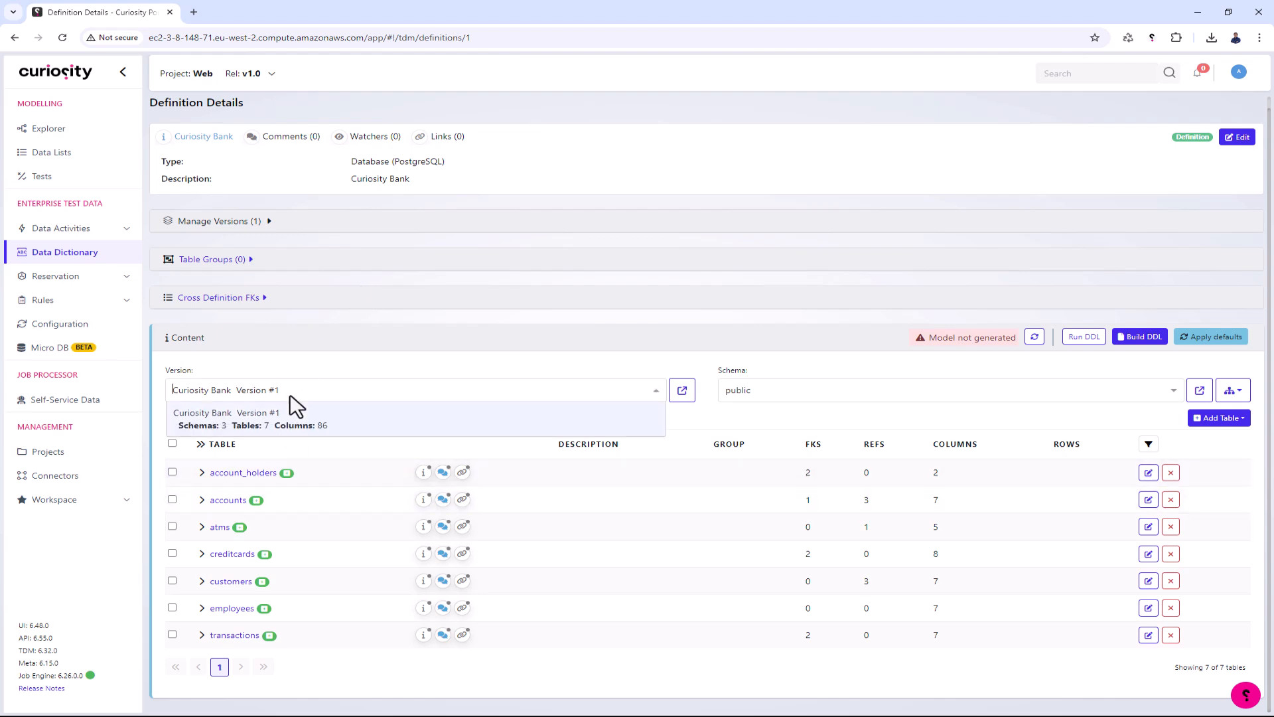
click(429, 325)
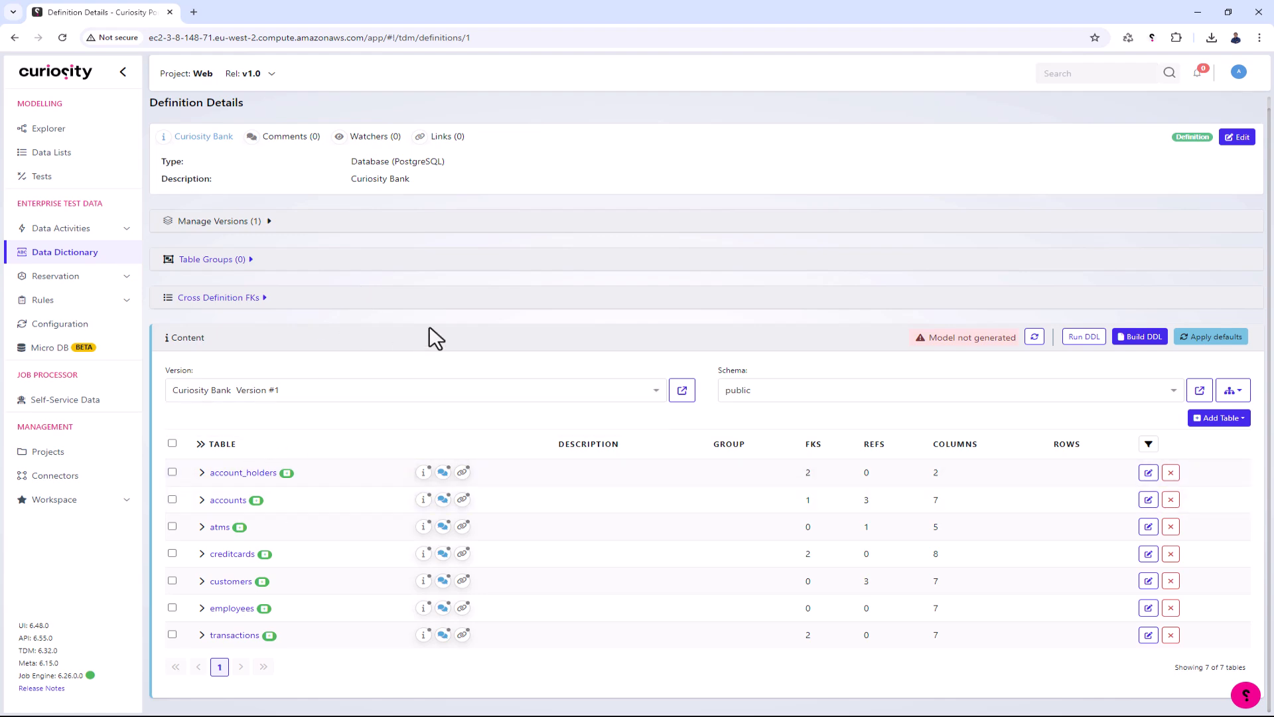
click(202, 527)
scroll(219, 495, down, 3)
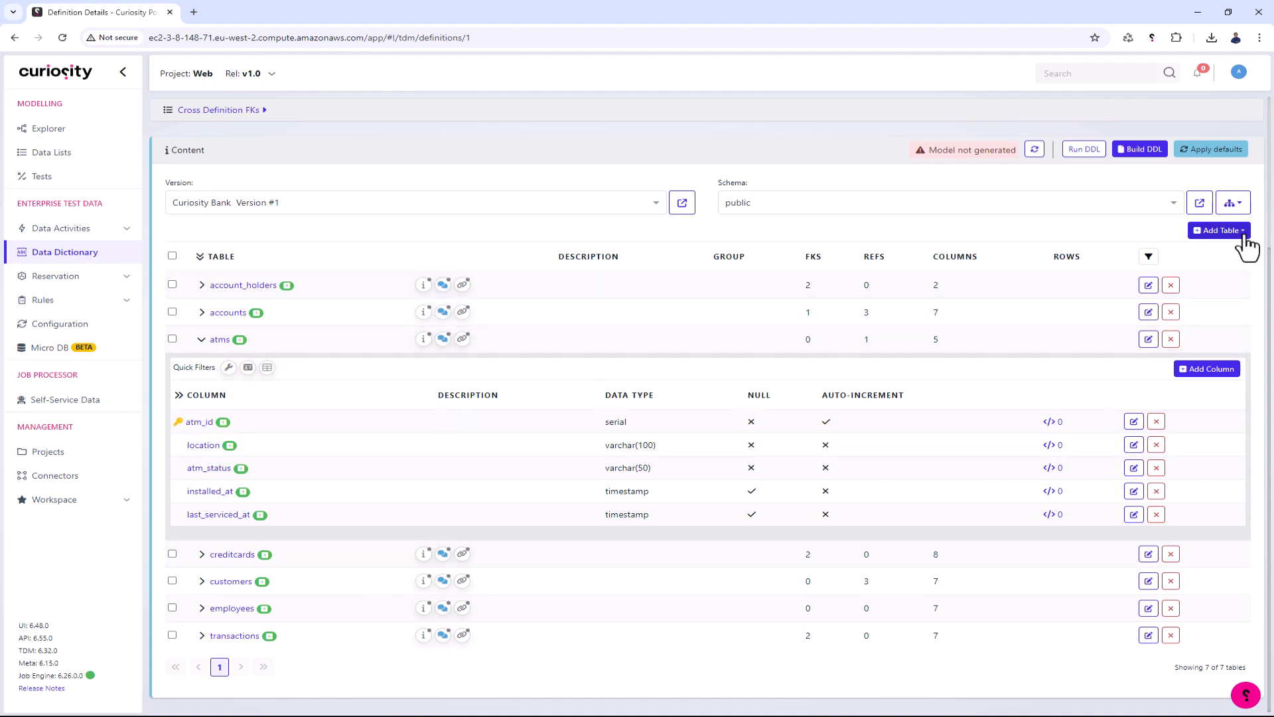
- Open the Entity Relationship Diagram for the public schema and examine how the tables relate
click(1221, 212)
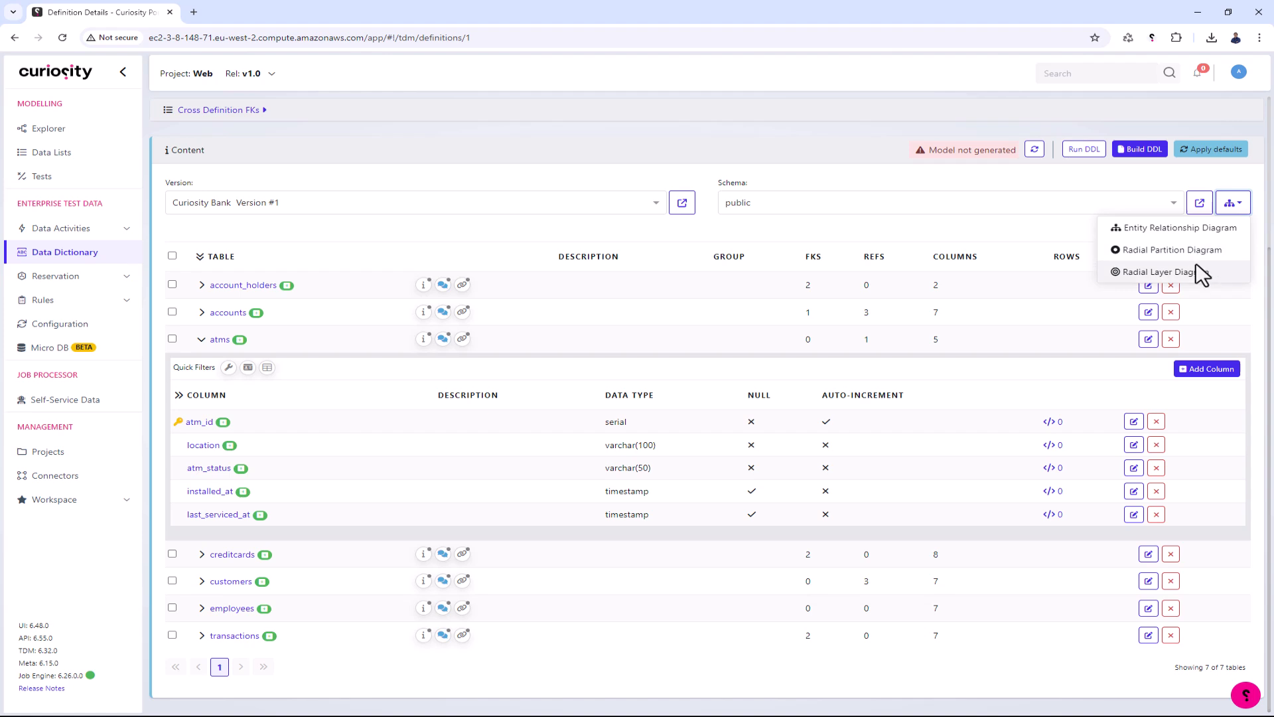
click(1195, 238)
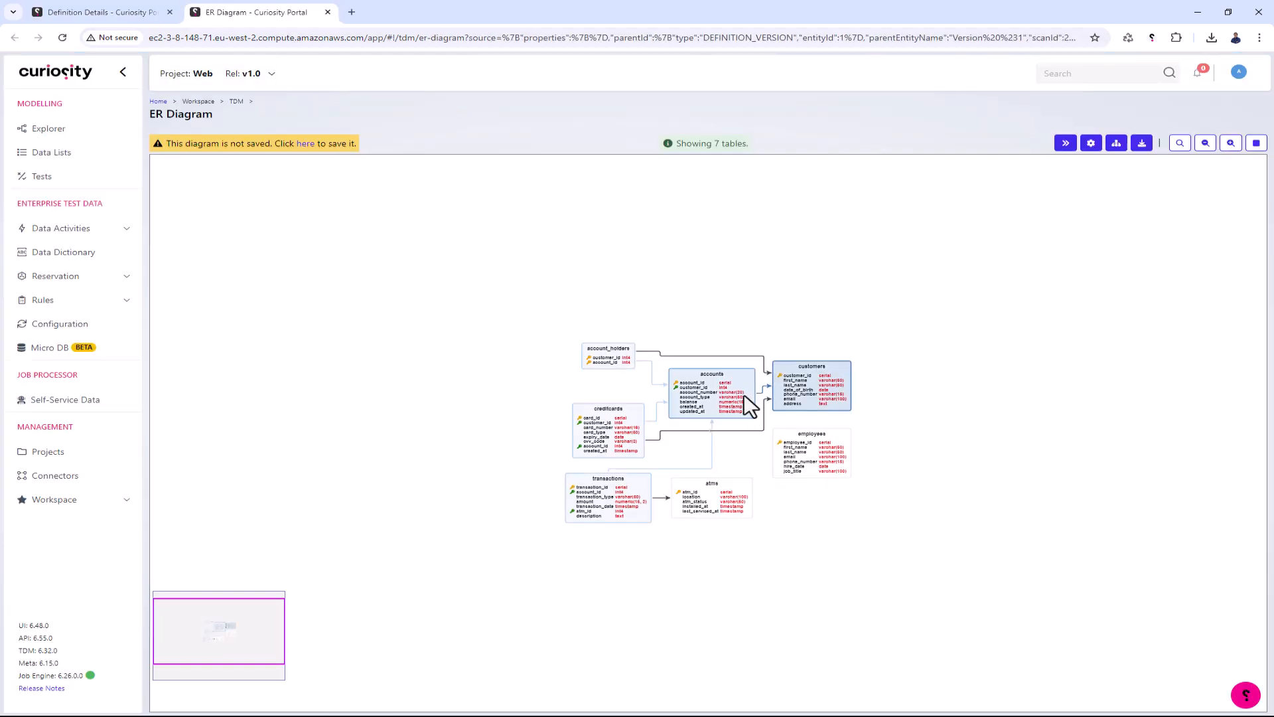
scroll(743, 393, up, 5)
drag(768, 270, 811, 198)
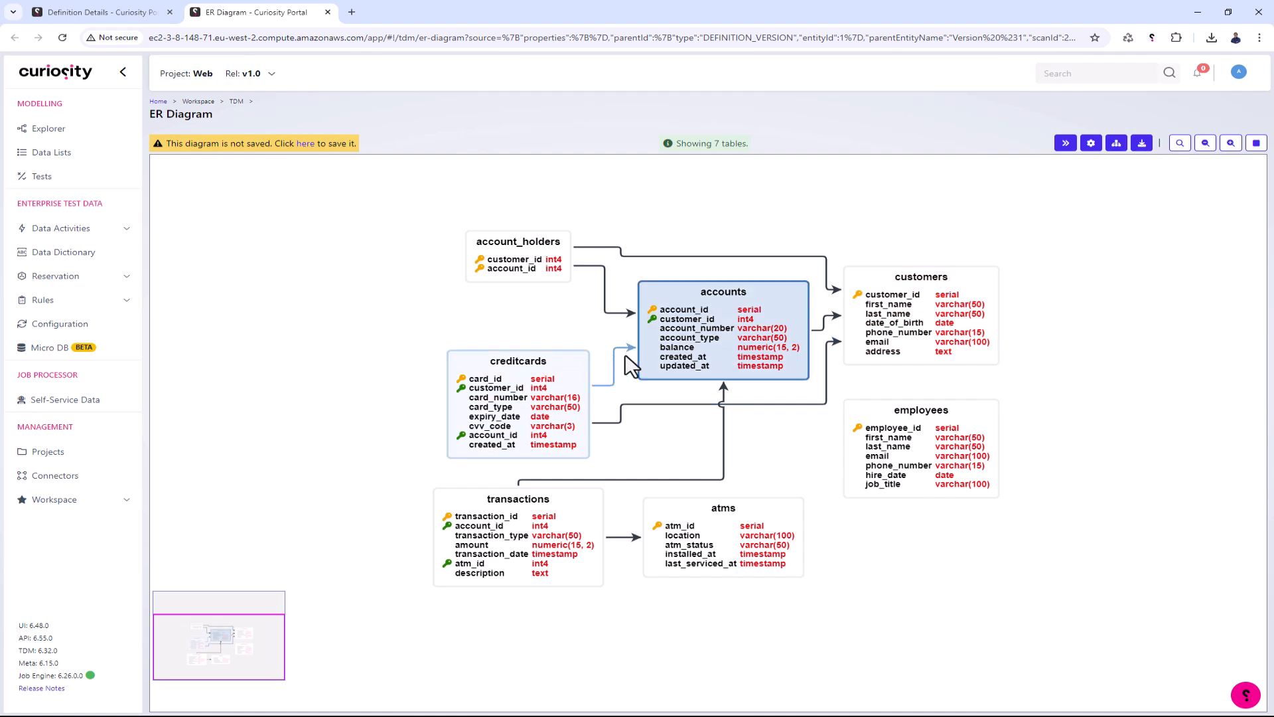
mouse_move(697, 417)
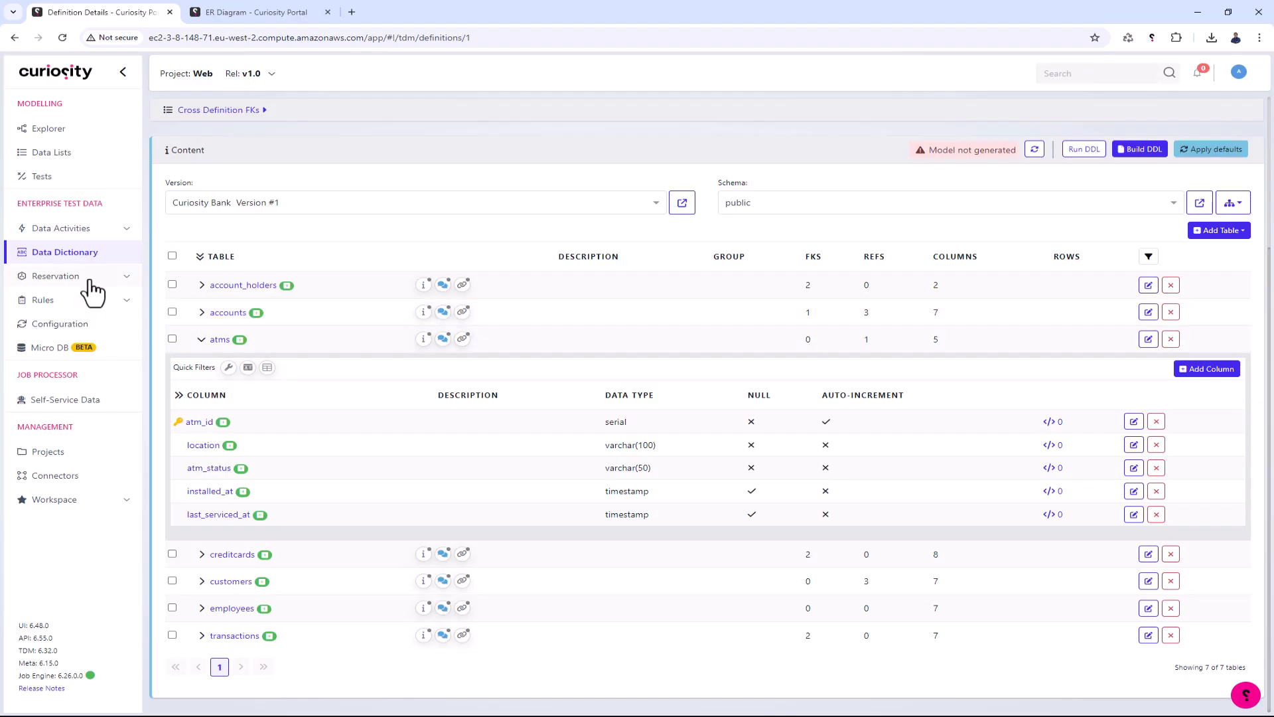
- Start a new Data Generation activity in the Activity Explorer and name it Employees
click(93, 231)
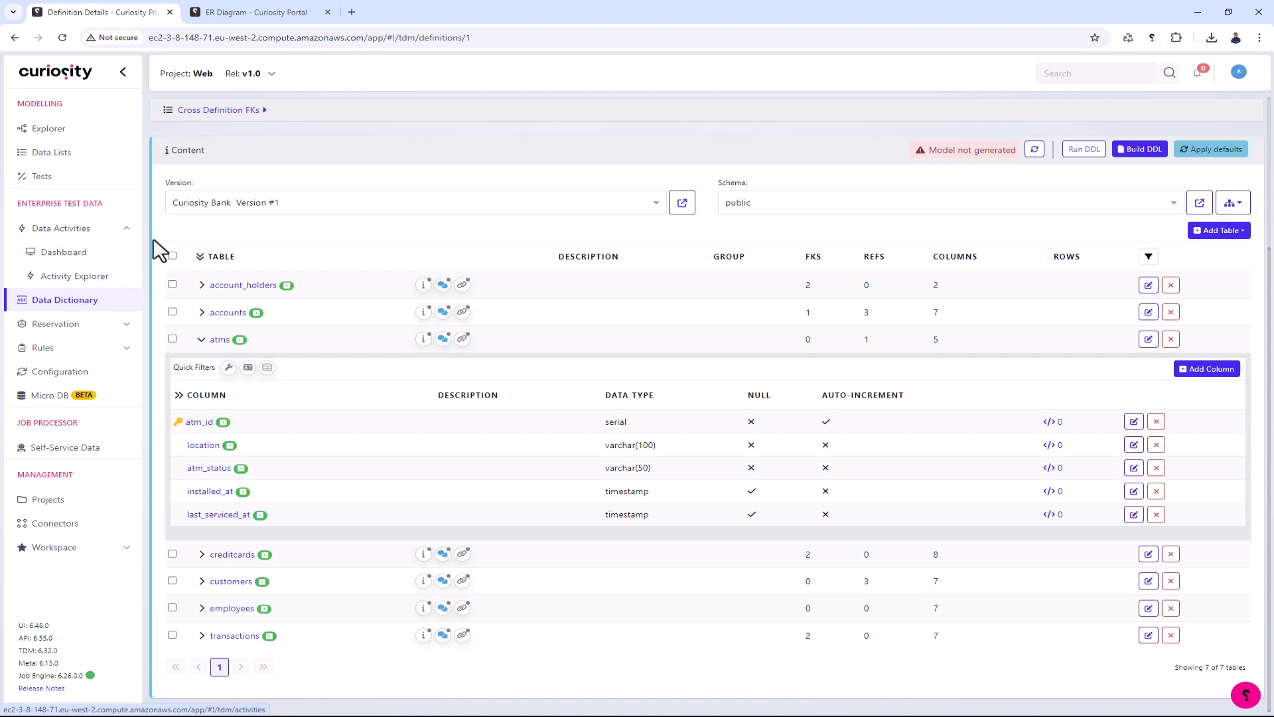
click(77, 277)
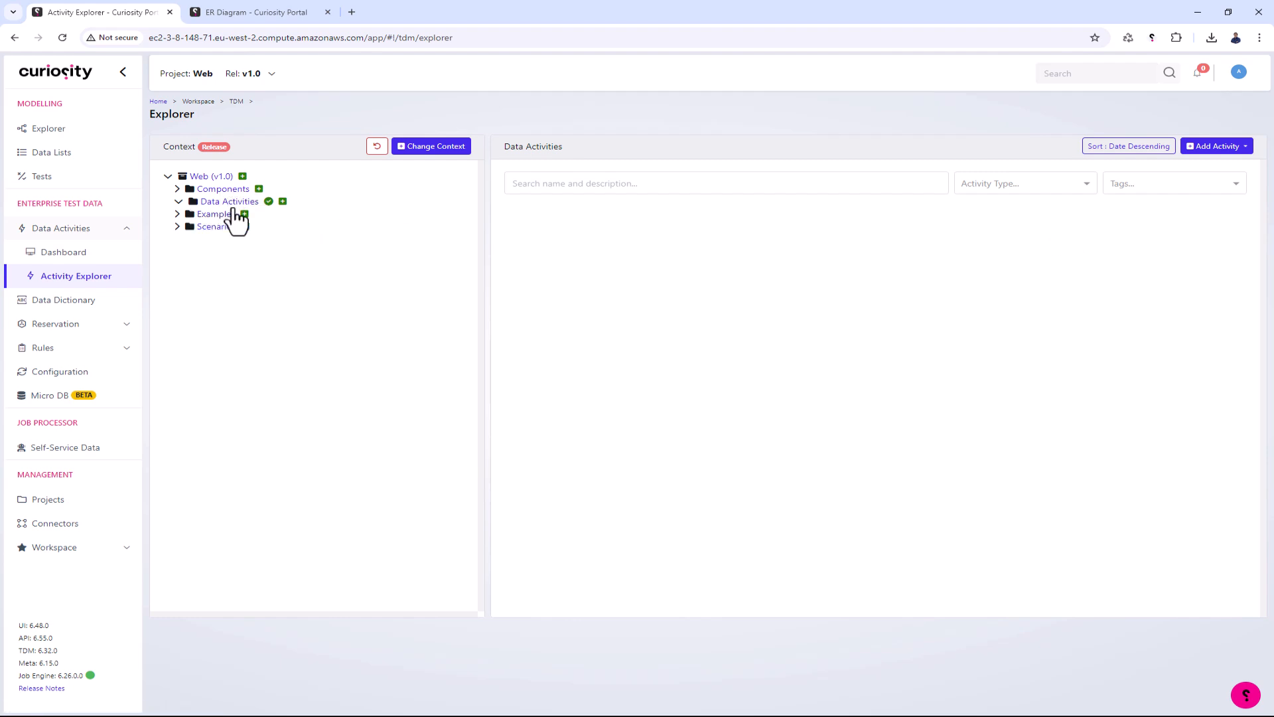
click(1236, 147)
click(1180, 214)
click(555, 178)
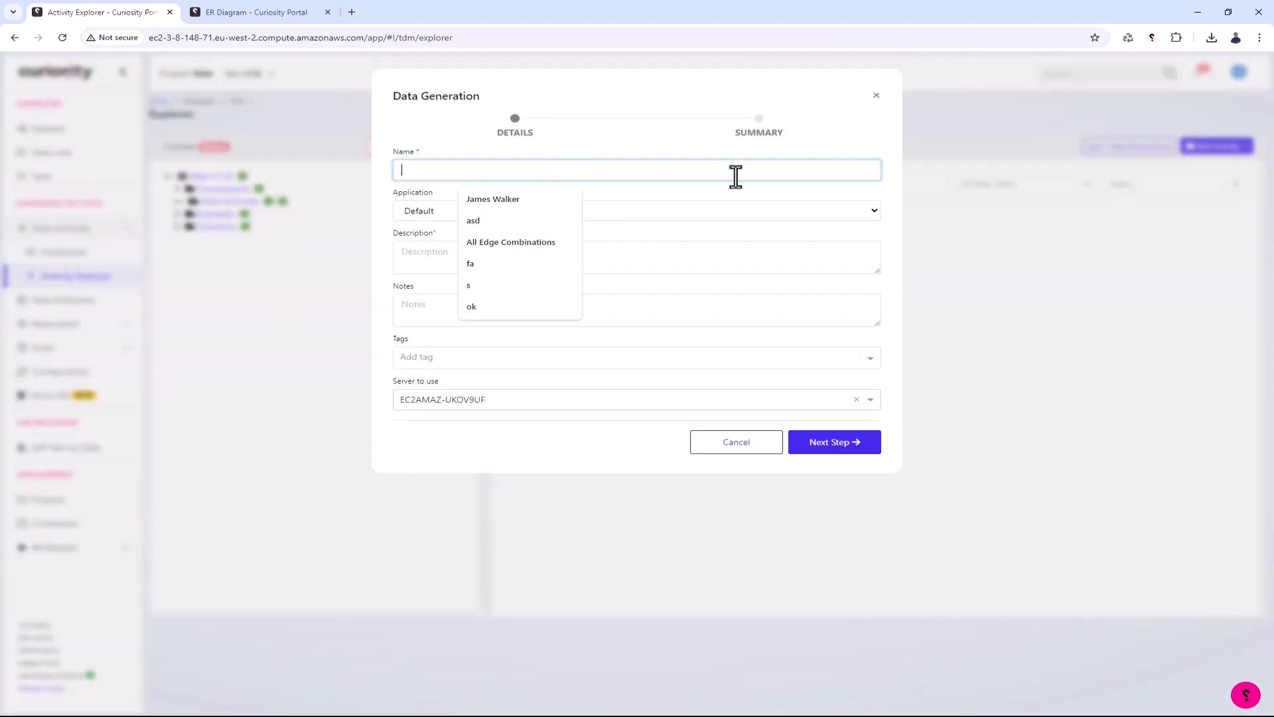
text(Employees)
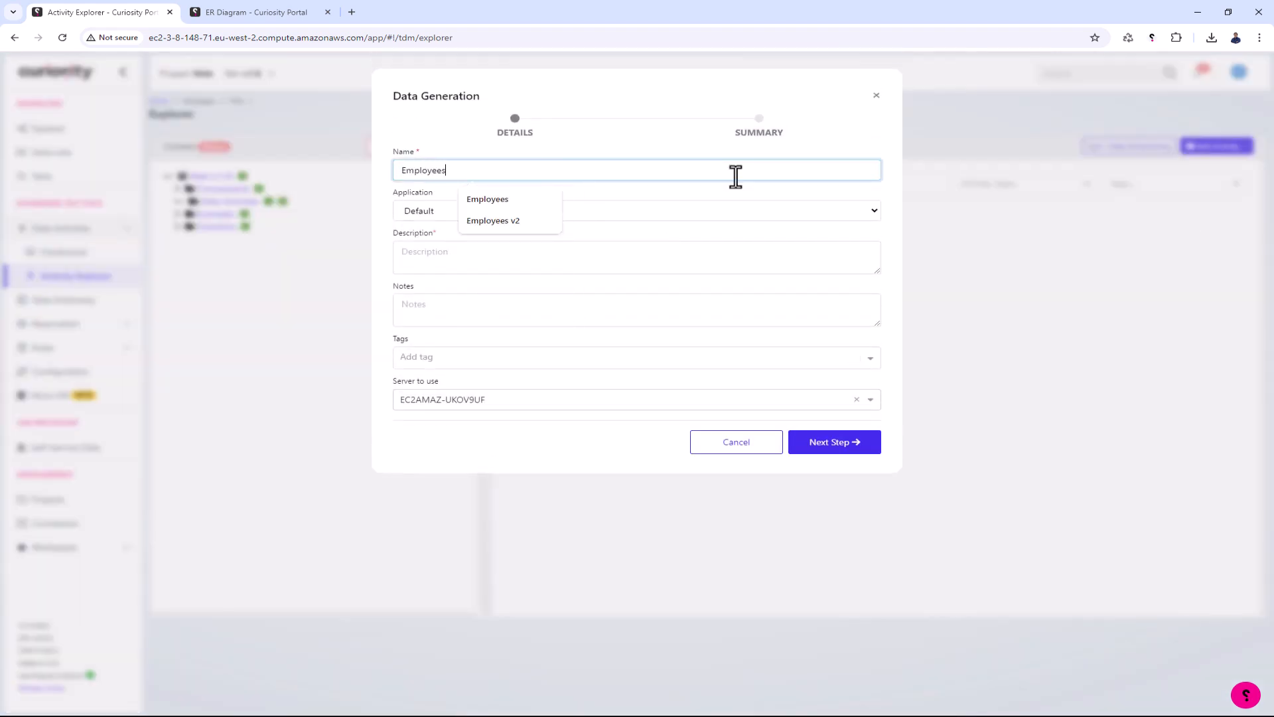
- Set the activity's description to Employees, finish creating it and go to the saved data activity
click(673, 257)
text(Employees)
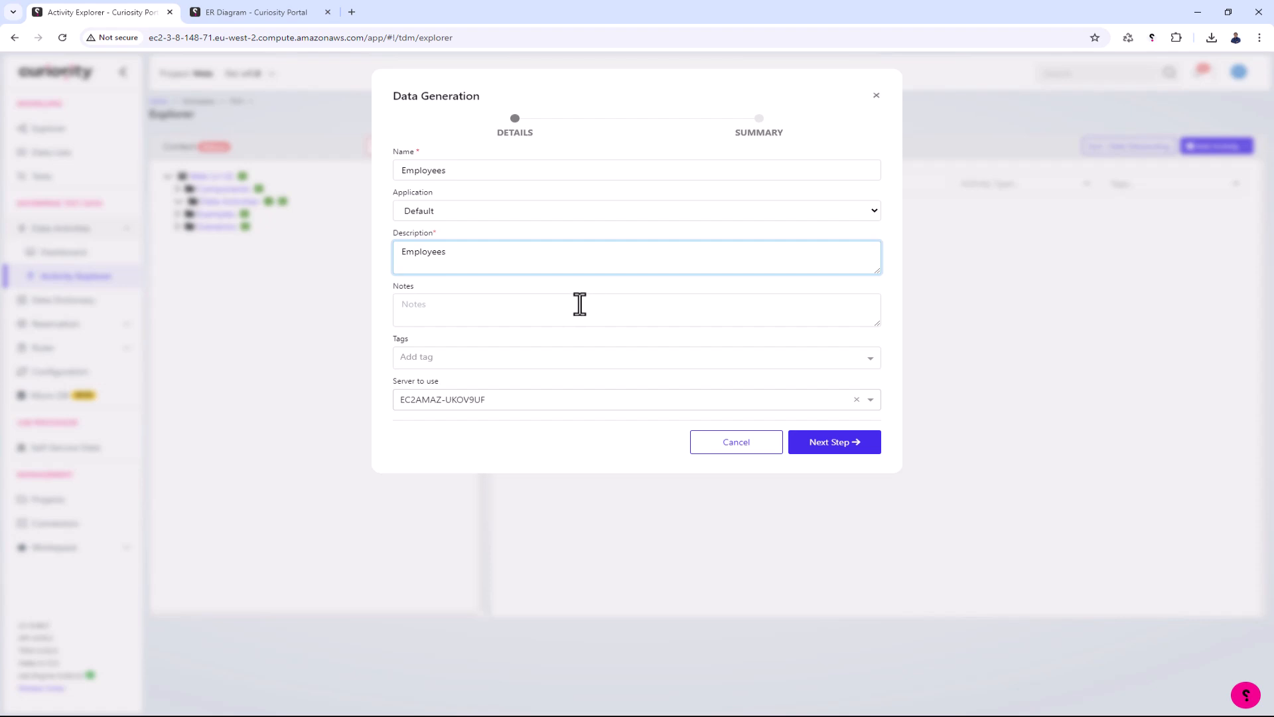
click(848, 447)
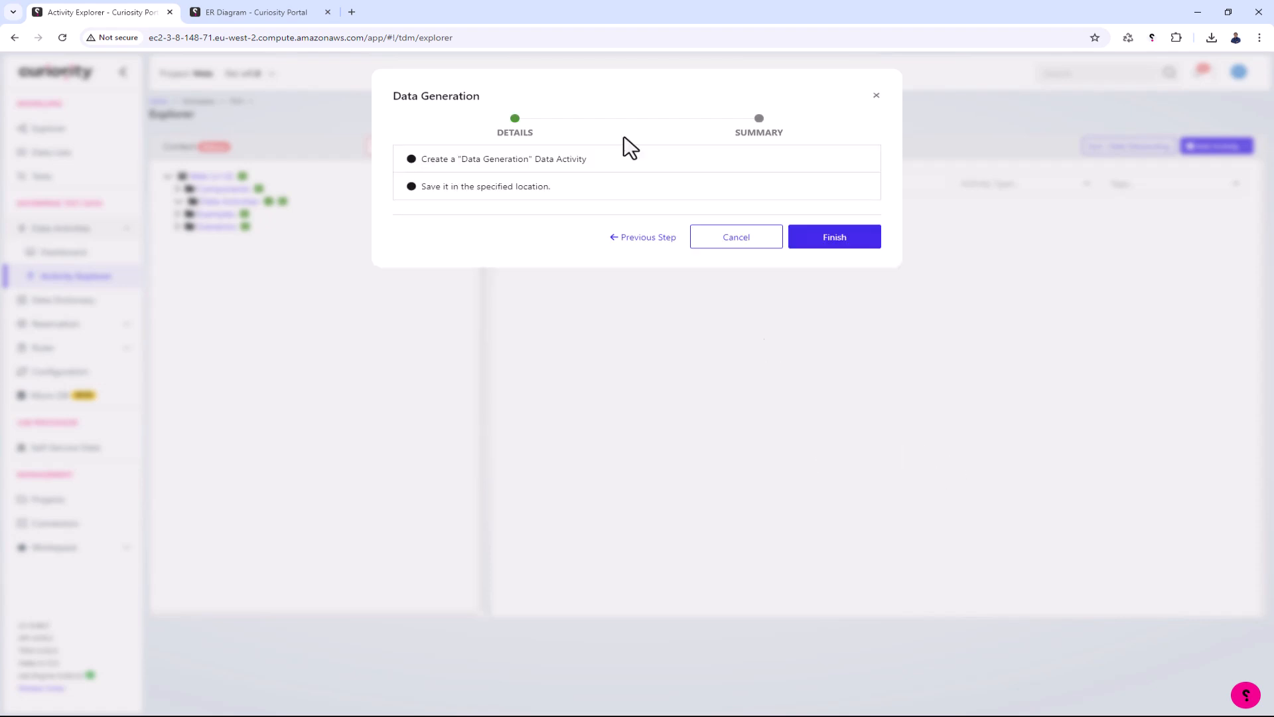
click(807, 238)
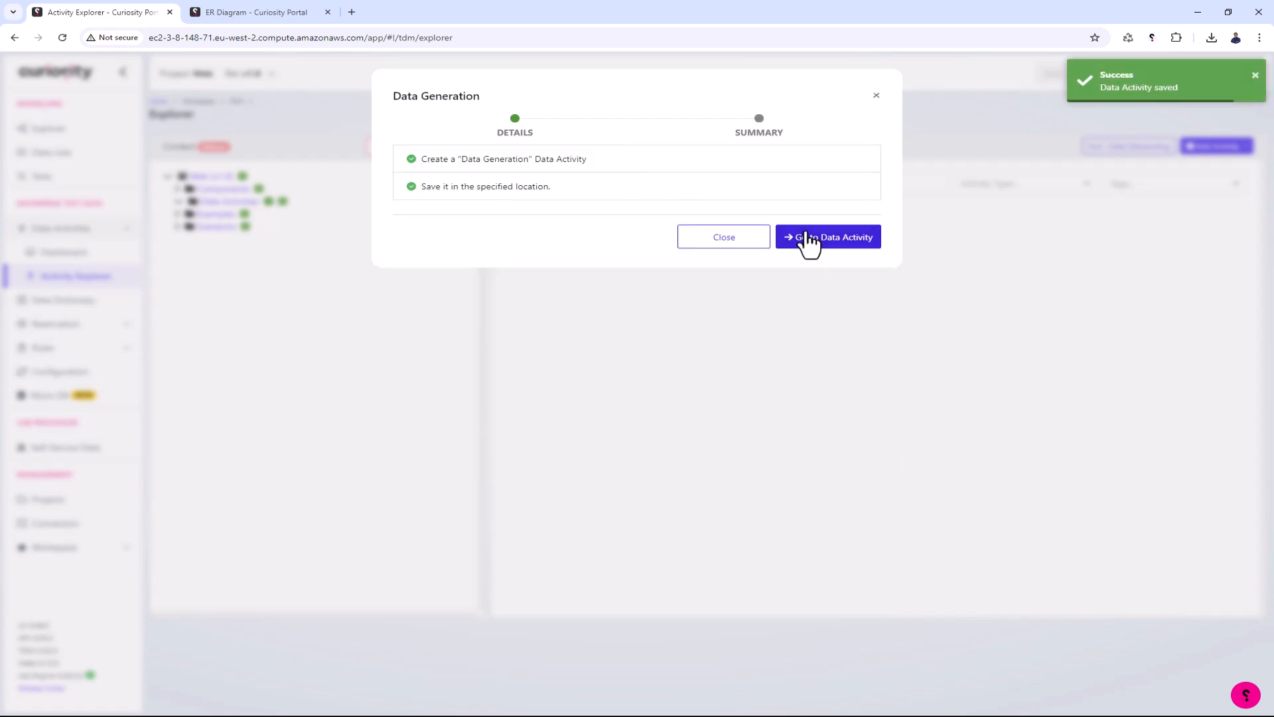
click(808, 240)
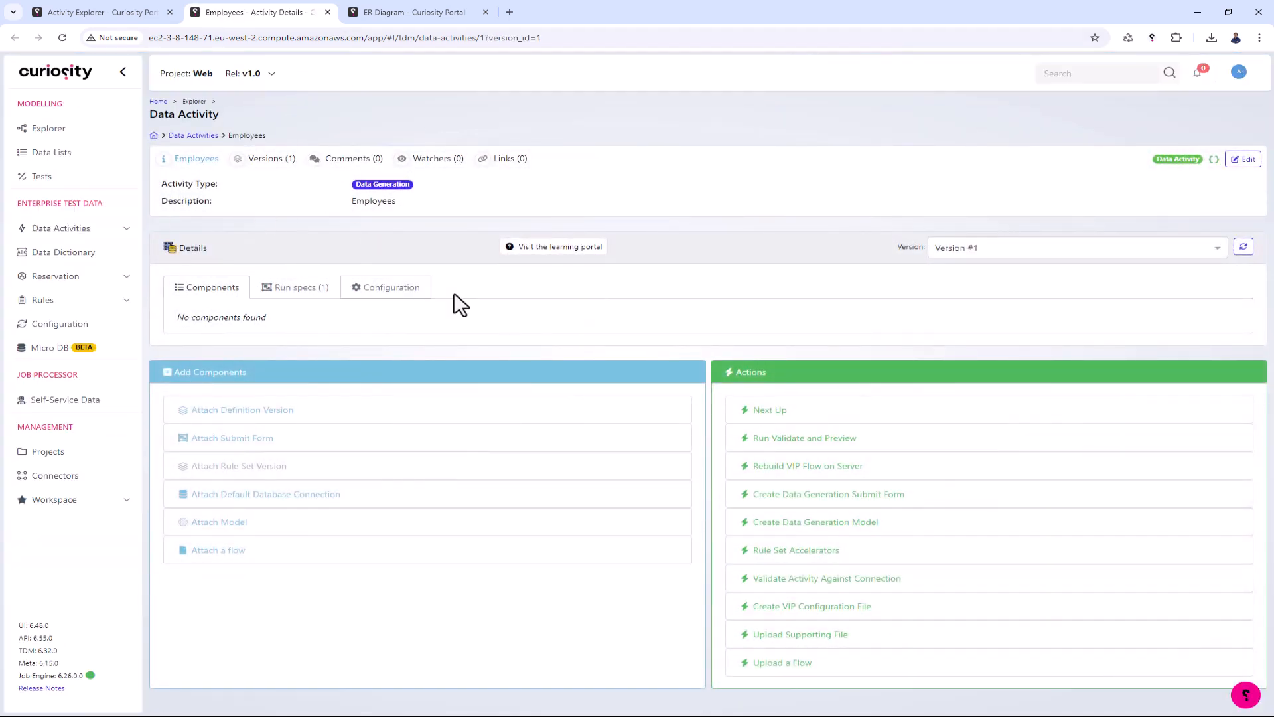
- Attach the Curiosity Bank connection to the Employees activity as its default database connection
click(305, 508)
click(483, 160)
click(862, 210)
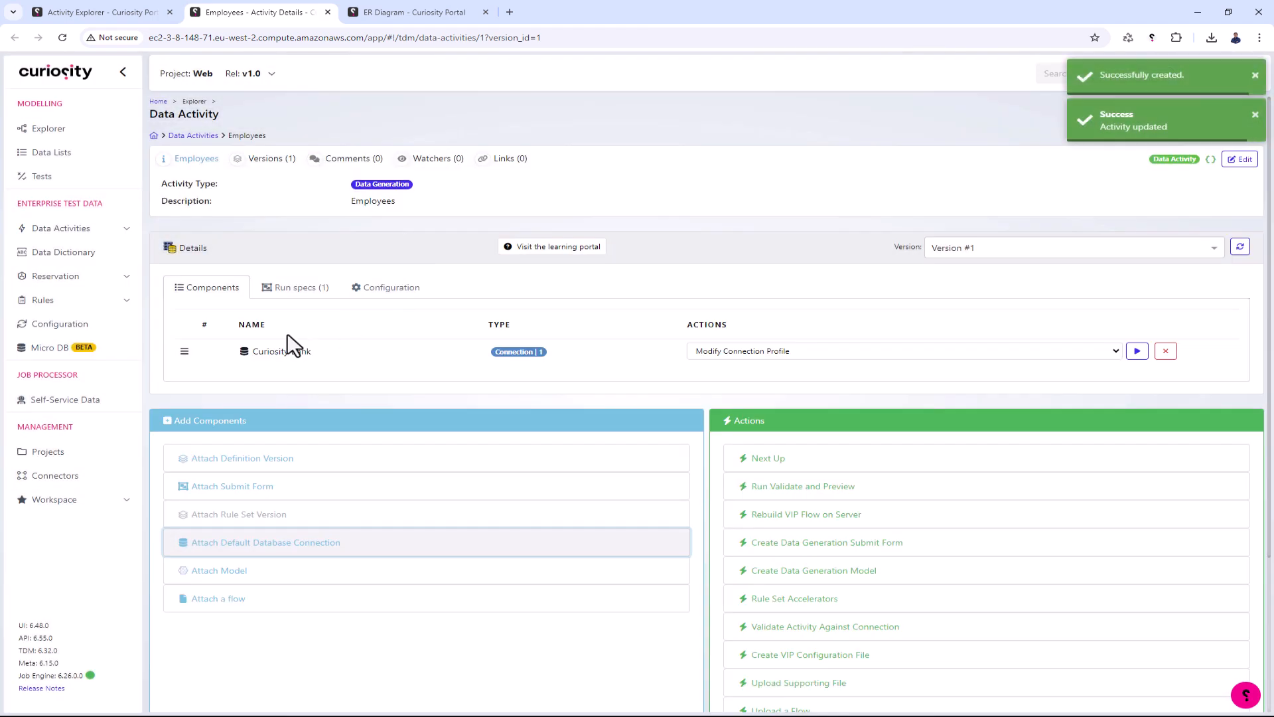
- Attach Version #1 of the Curiosity Bank definition to the Employees activity
click(261, 461)
click(474, 137)
click(475, 158)
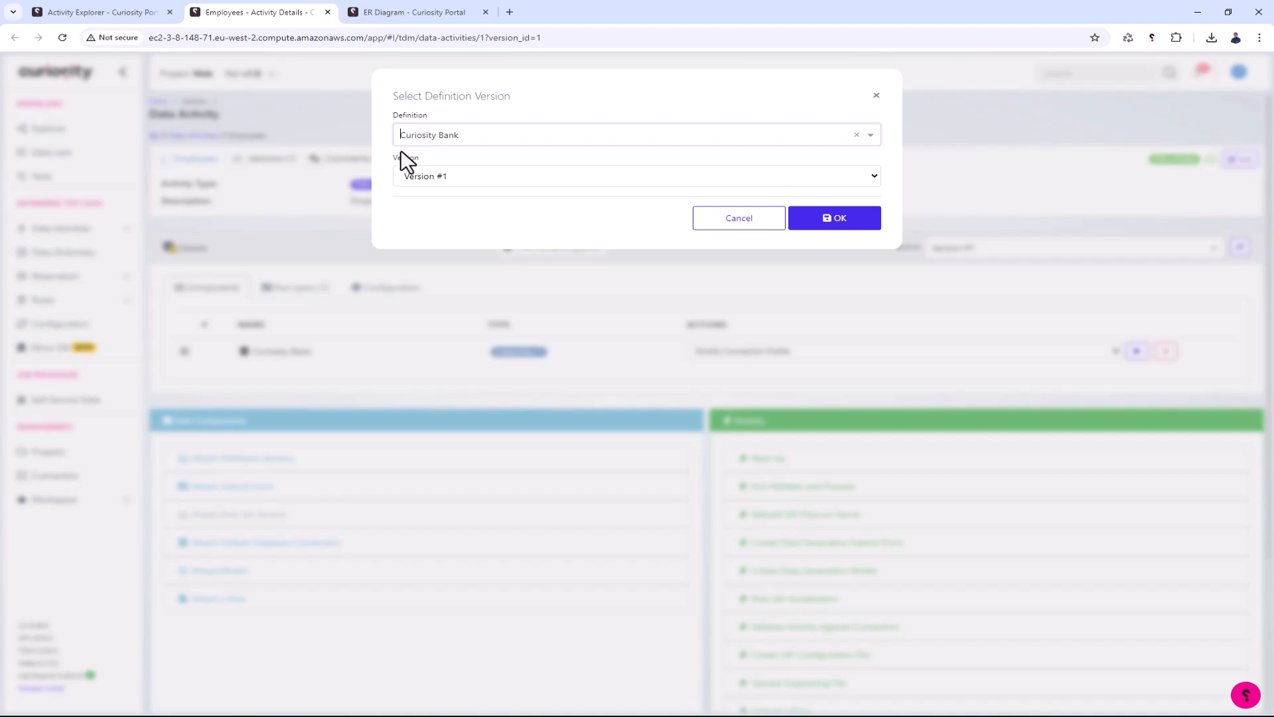
click(819, 225)
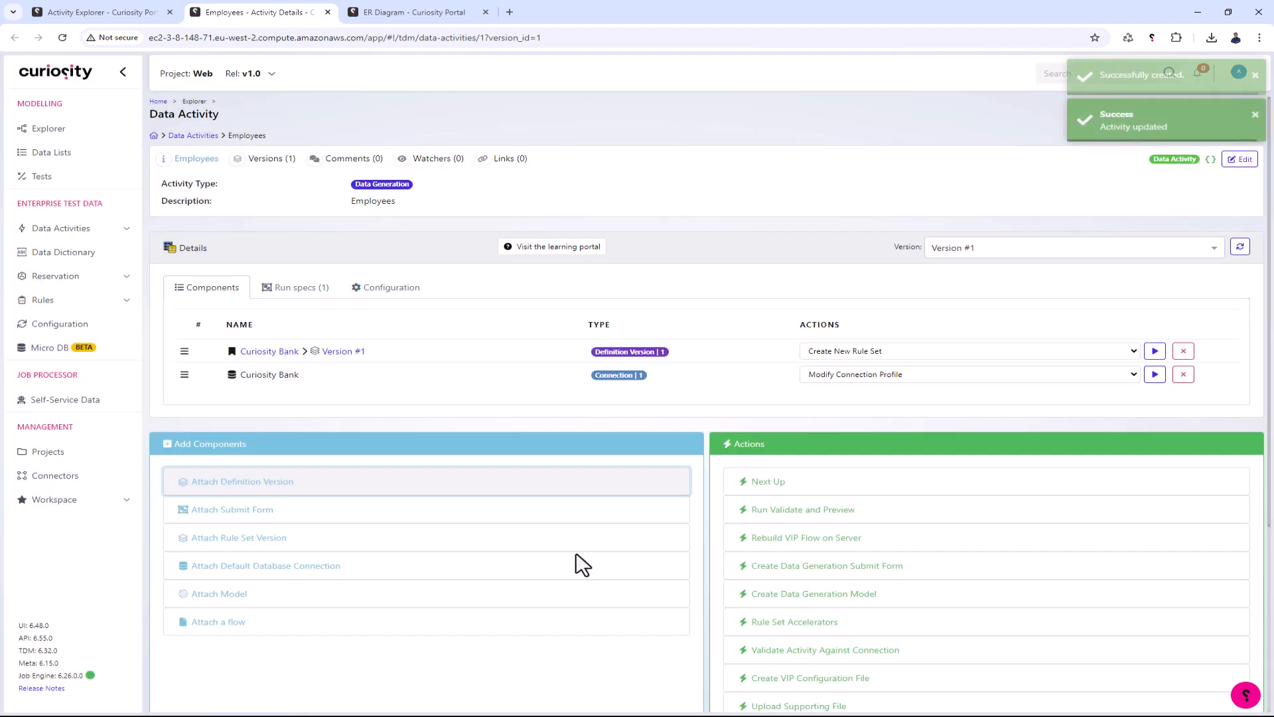
- Start a new rule set from the attached definition version, named "Bank employees" and described as "A ruleset for creating bank employees"
scroll(295, 400, down, 2)
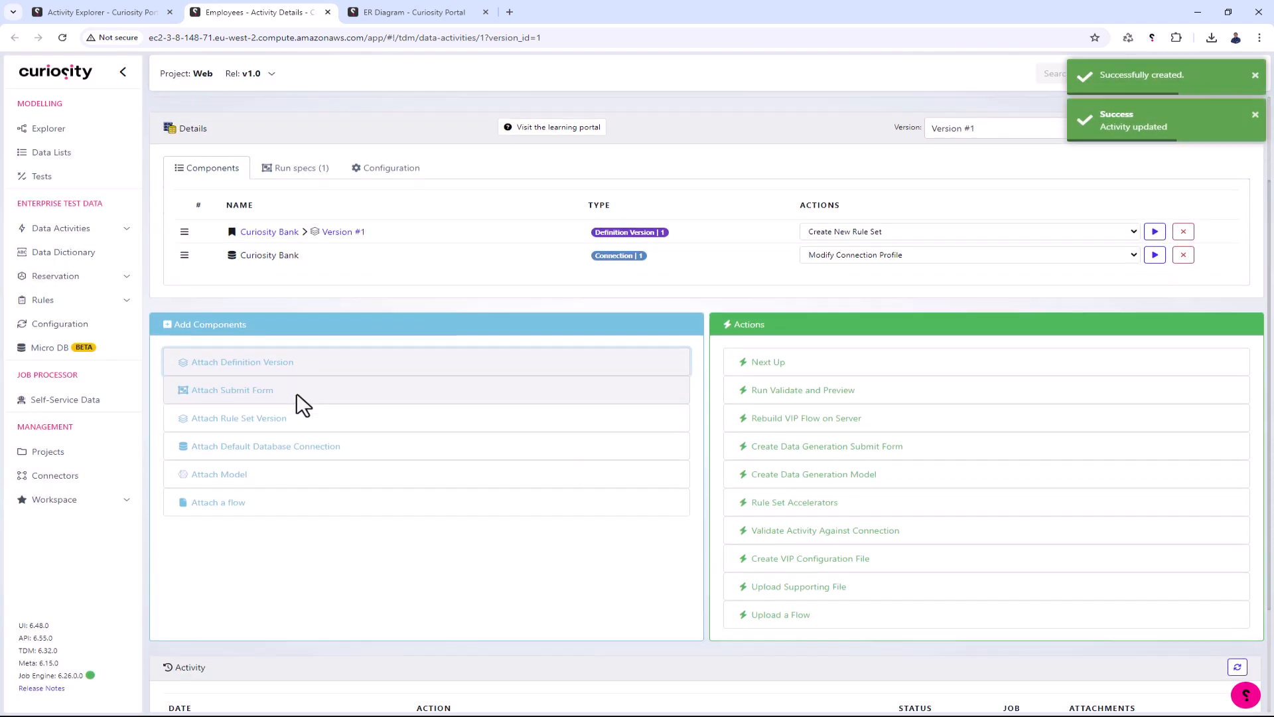
scroll(298, 397, up, 1)
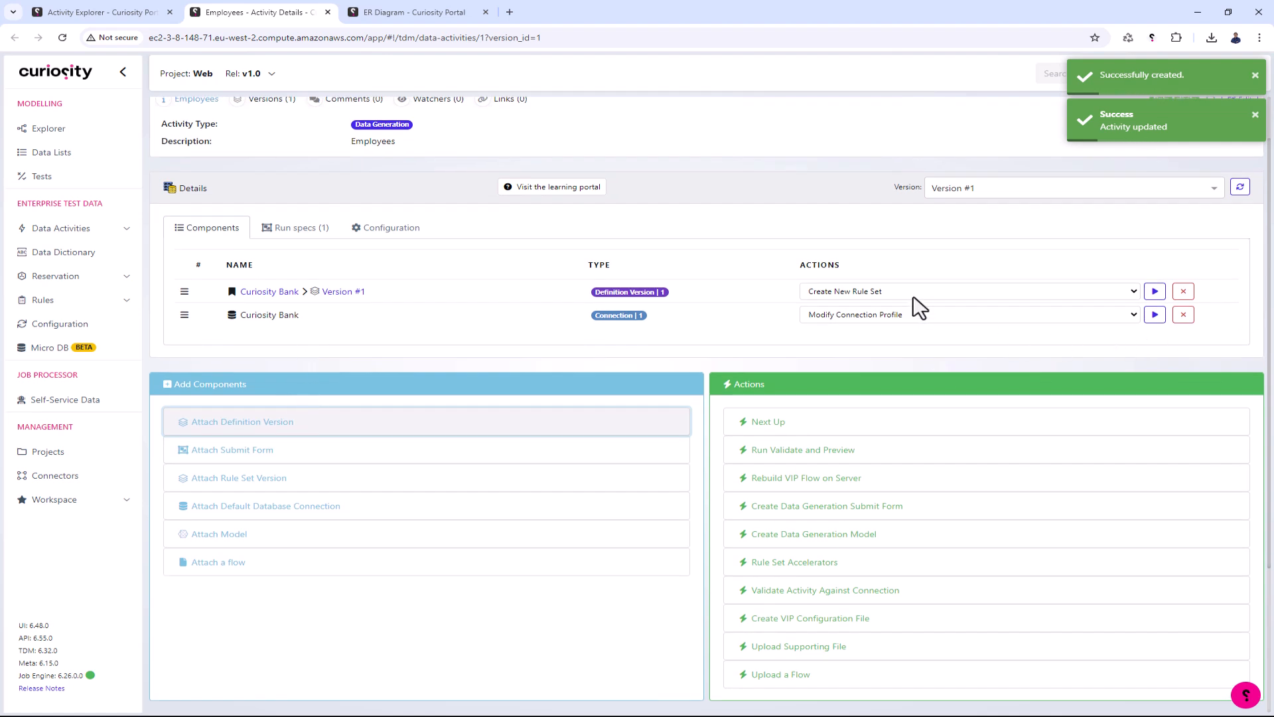
click(1155, 291)
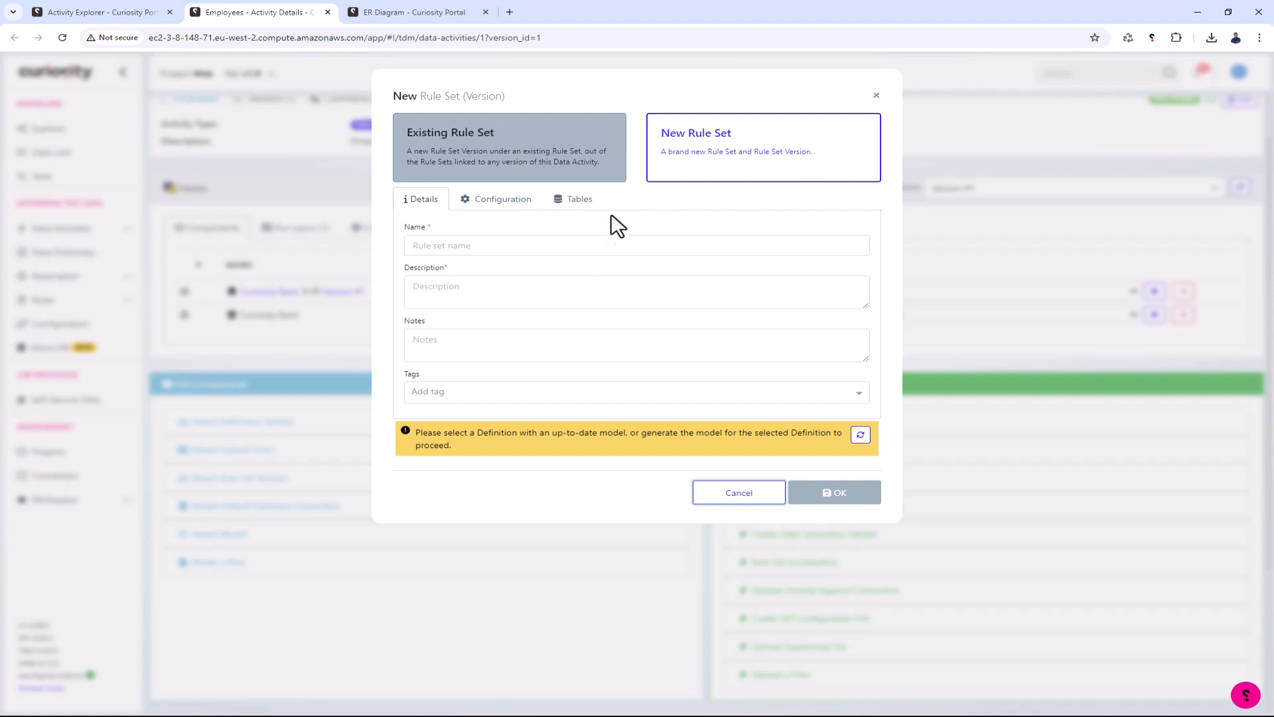
click(580, 246)
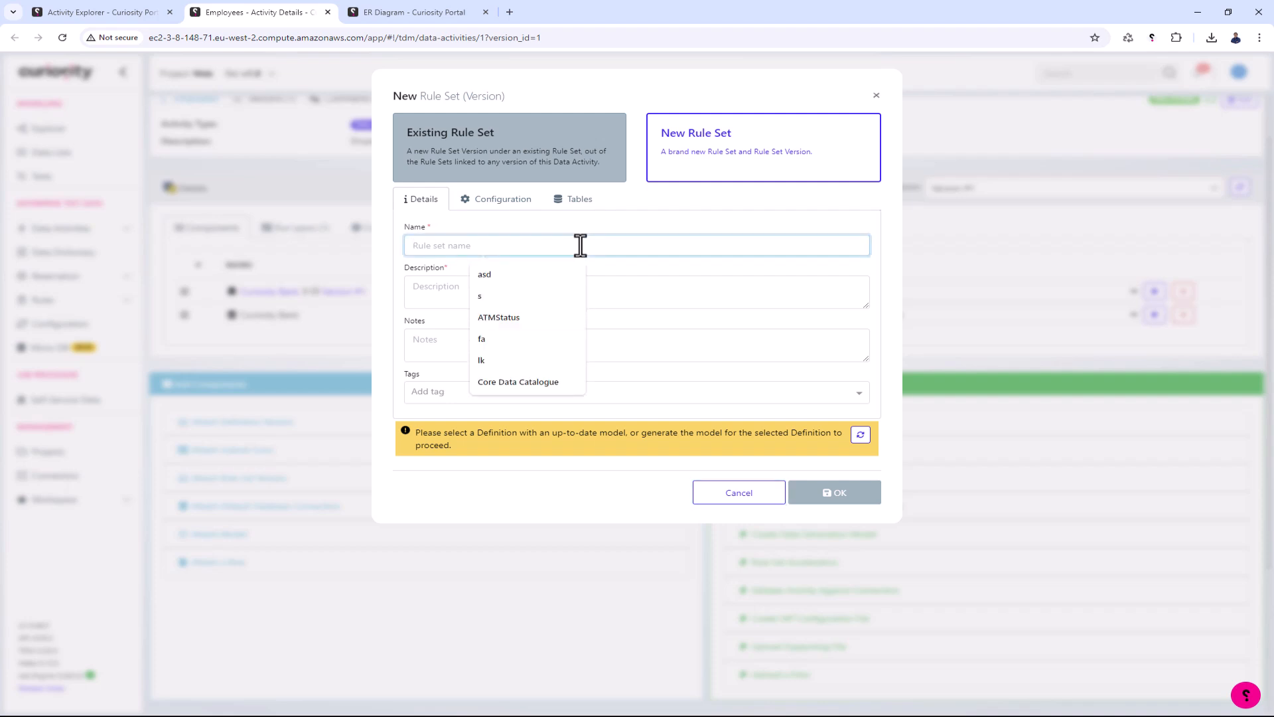
text(Bank employees)
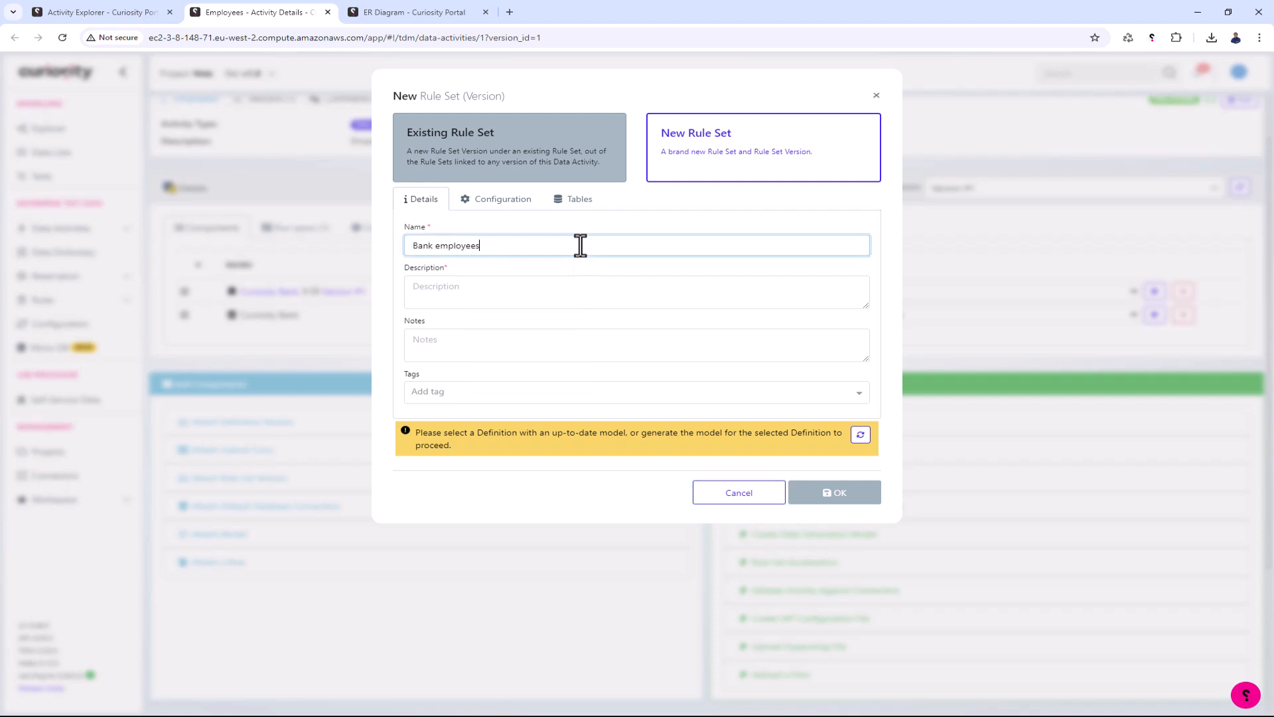
key(Tab)
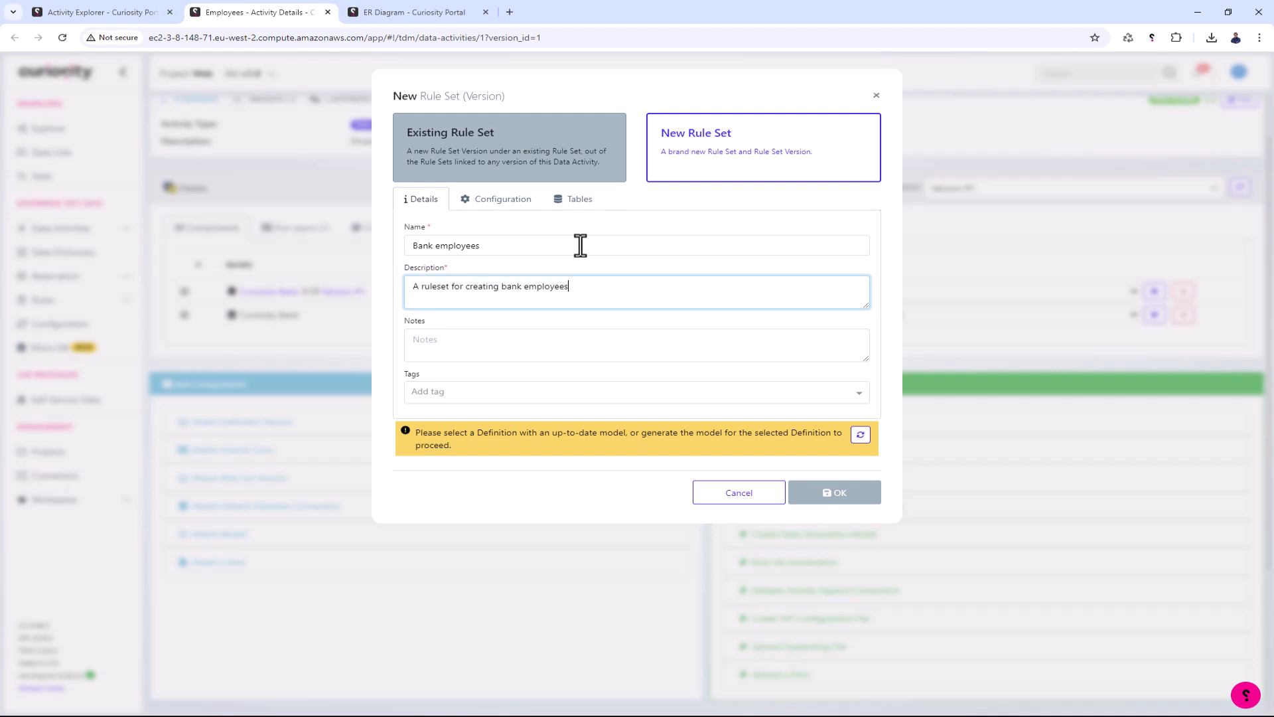
- Review the rule set's configuration and add only the employees table from the public schema
click(502, 204)
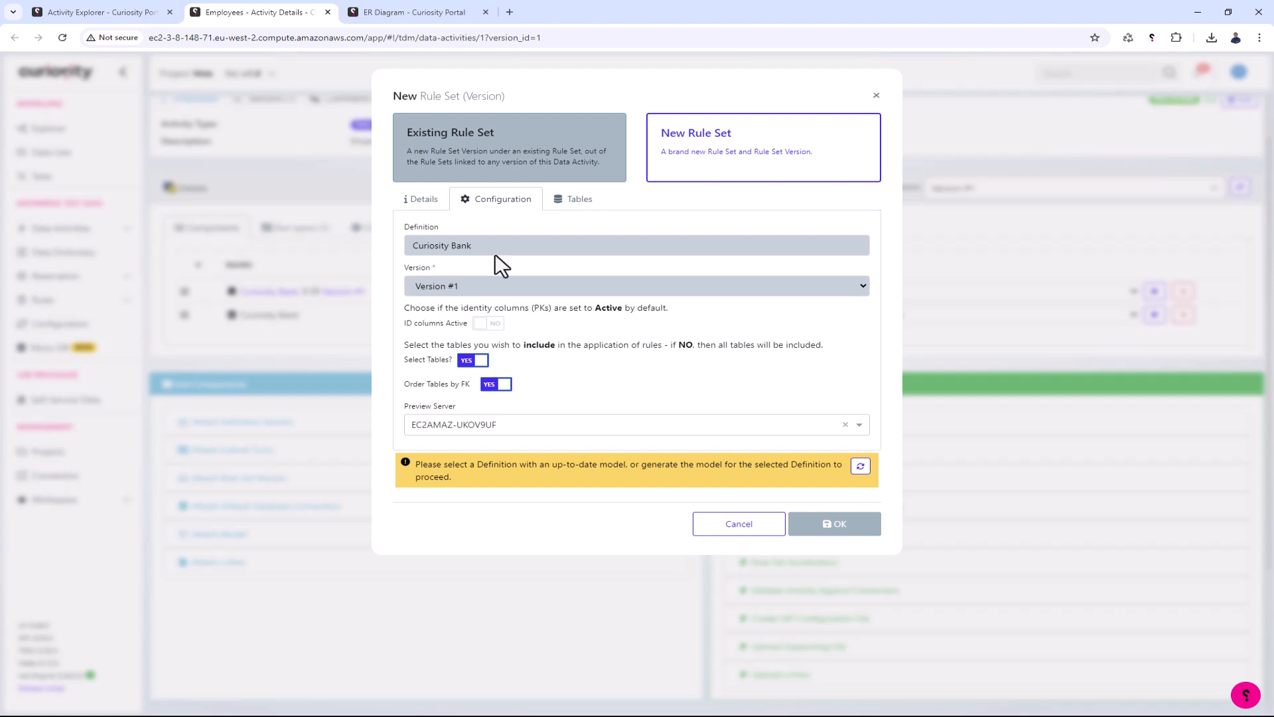
click(561, 201)
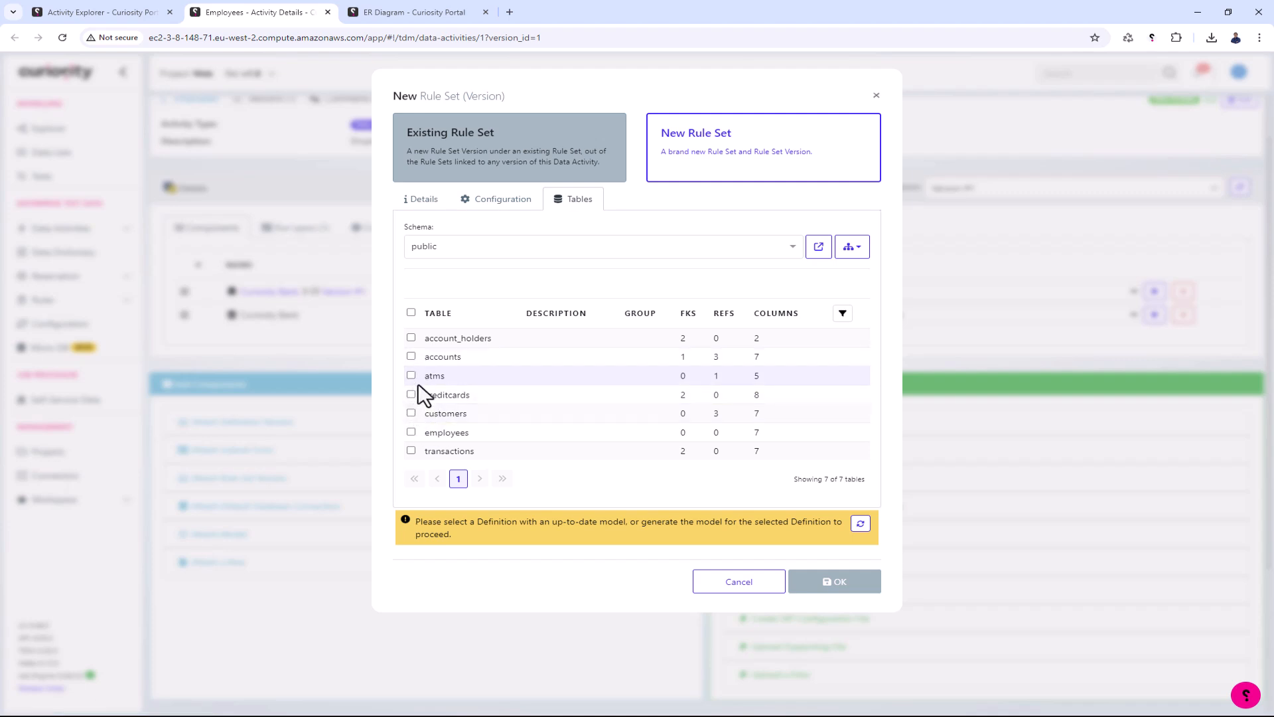
click(411, 432)
click(478, 283)
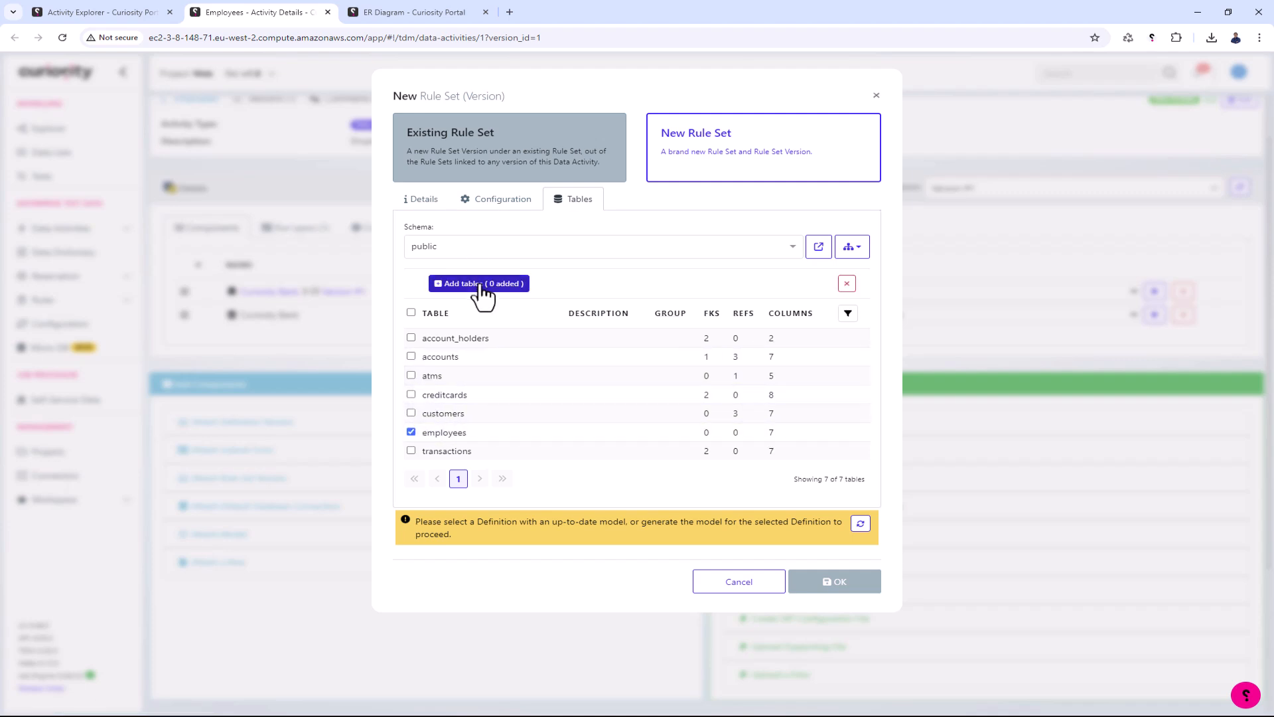
- Regenerate the definition's model DLL by executing its build job, and return to the Employees activity's rule set form
click(428, 201)
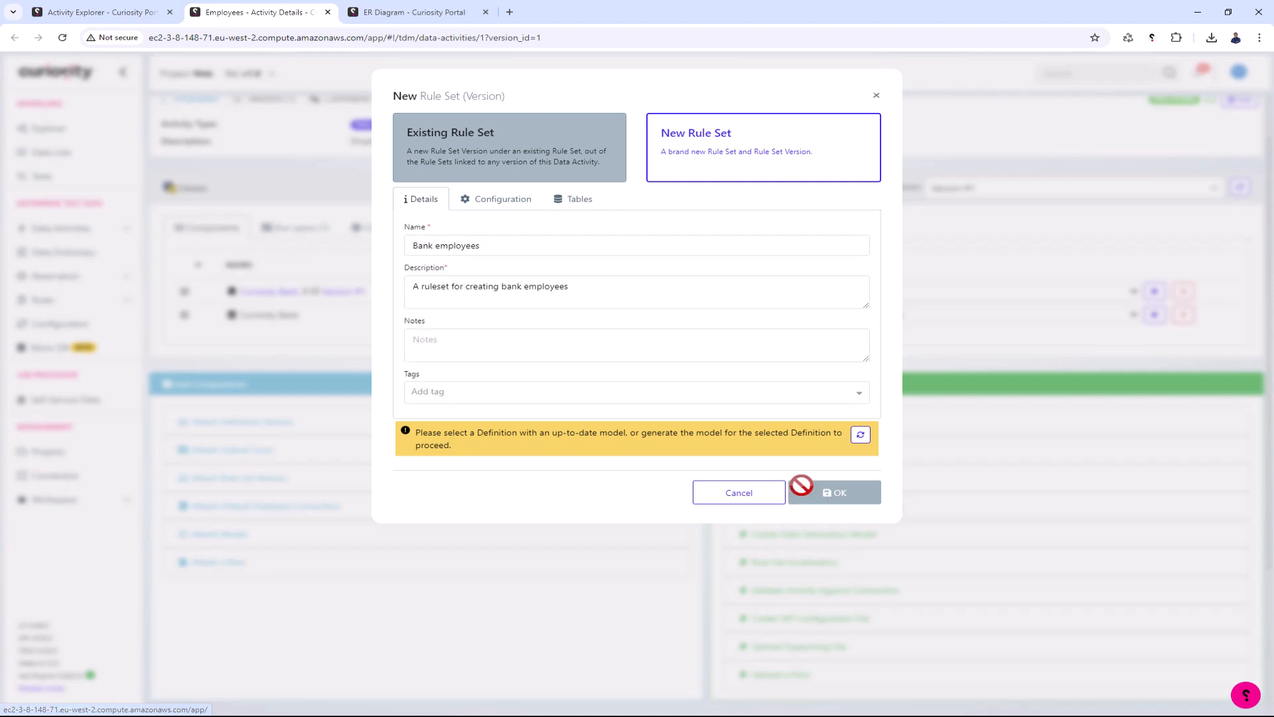
drag(630, 439, 671, 446)
click(680, 435)
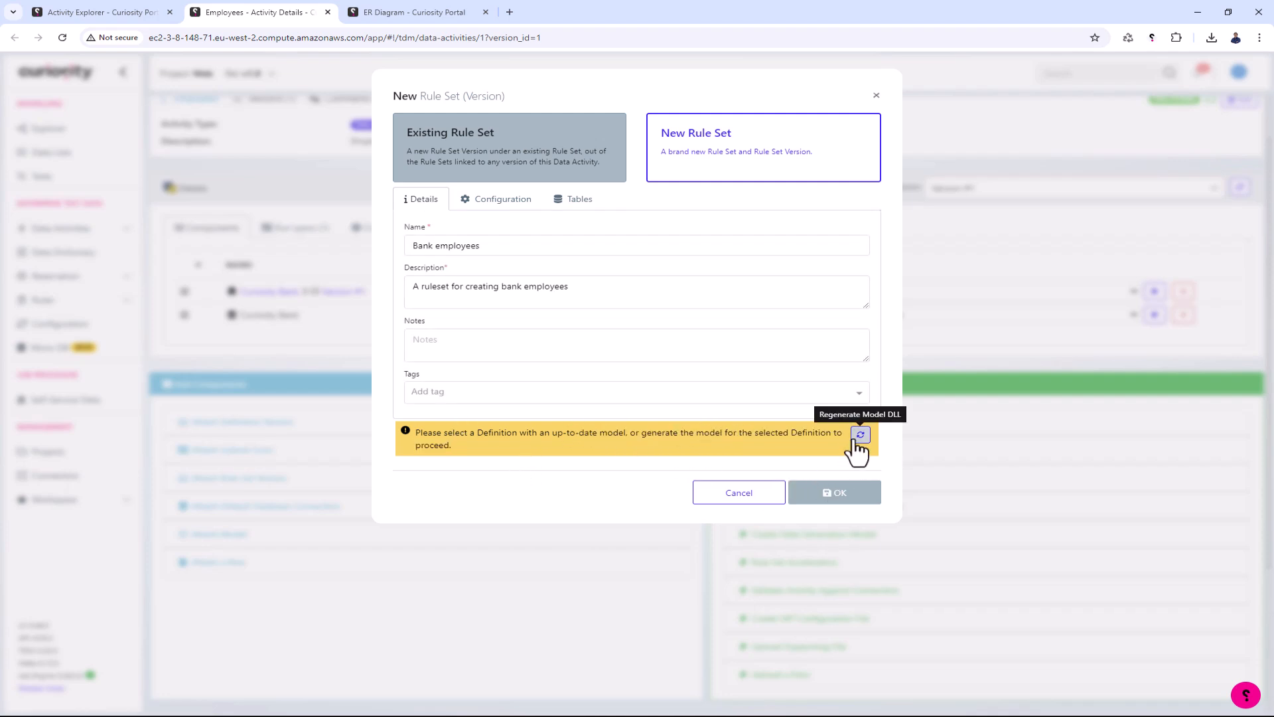
click(861, 435)
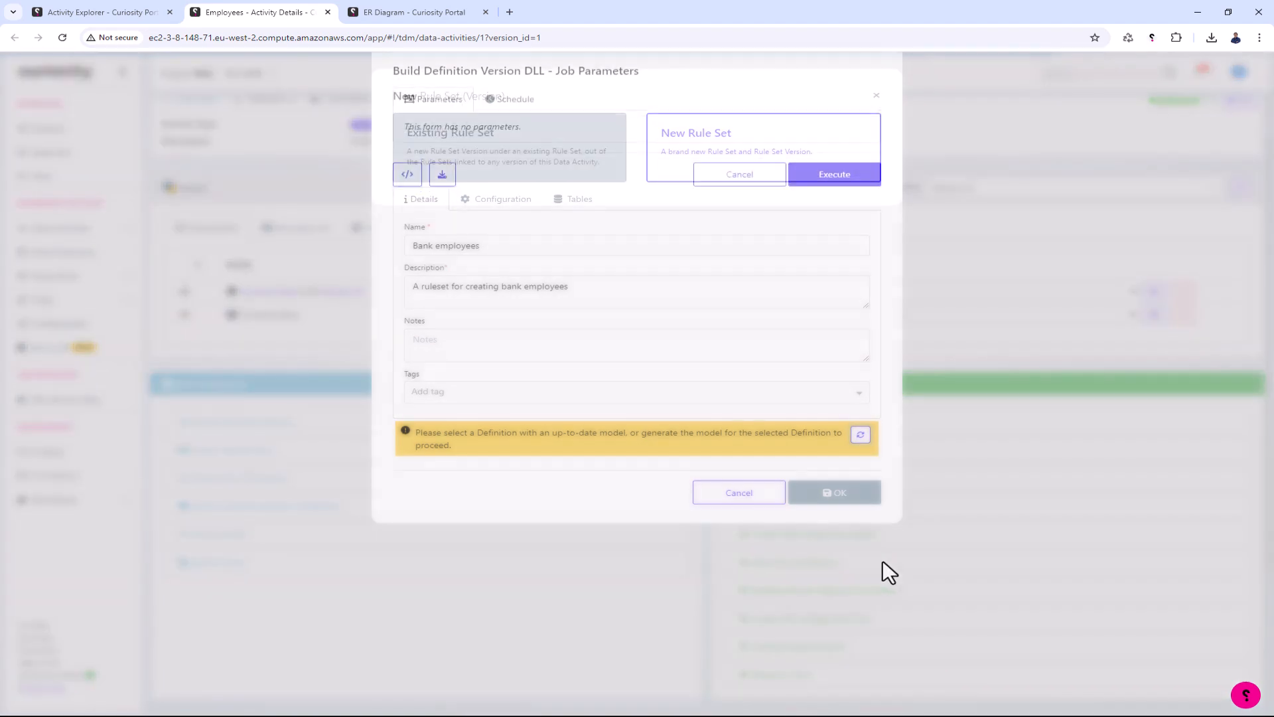
click(829, 201)
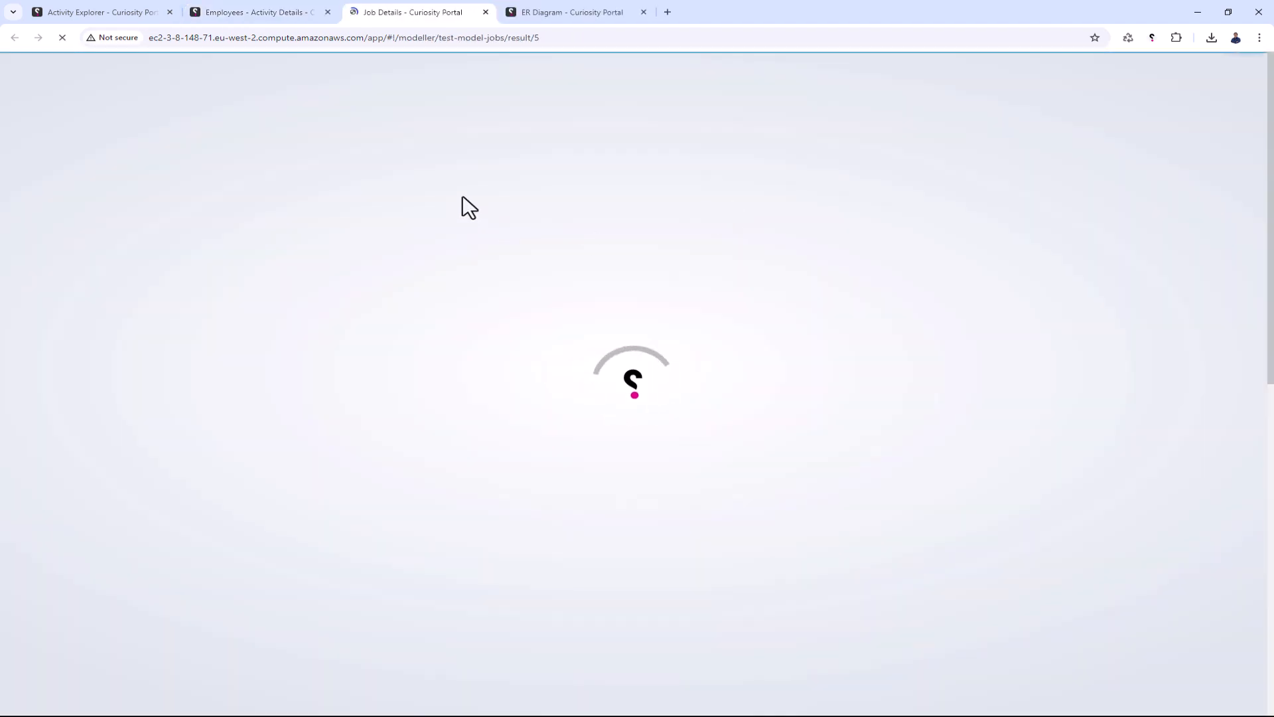
click(266, 5)
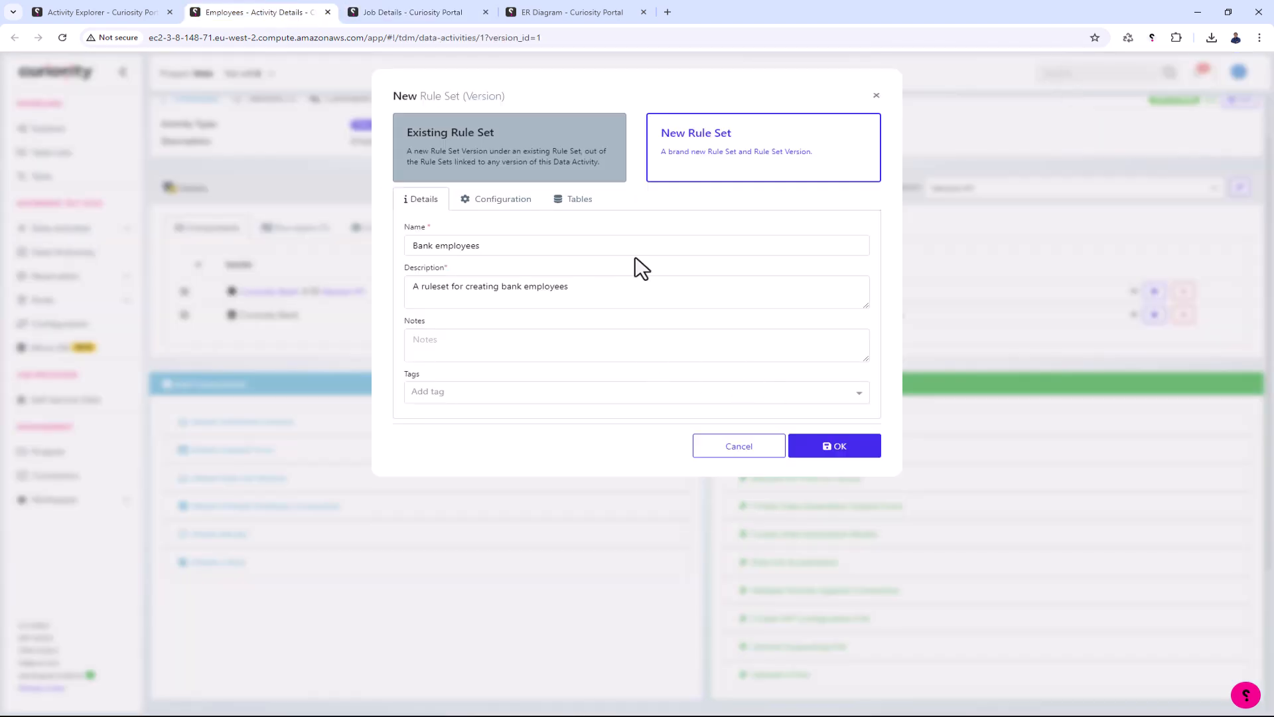
- Create the Bank employees rule set, open its Version #1 and expand the employees table's column rules
click(837, 462)
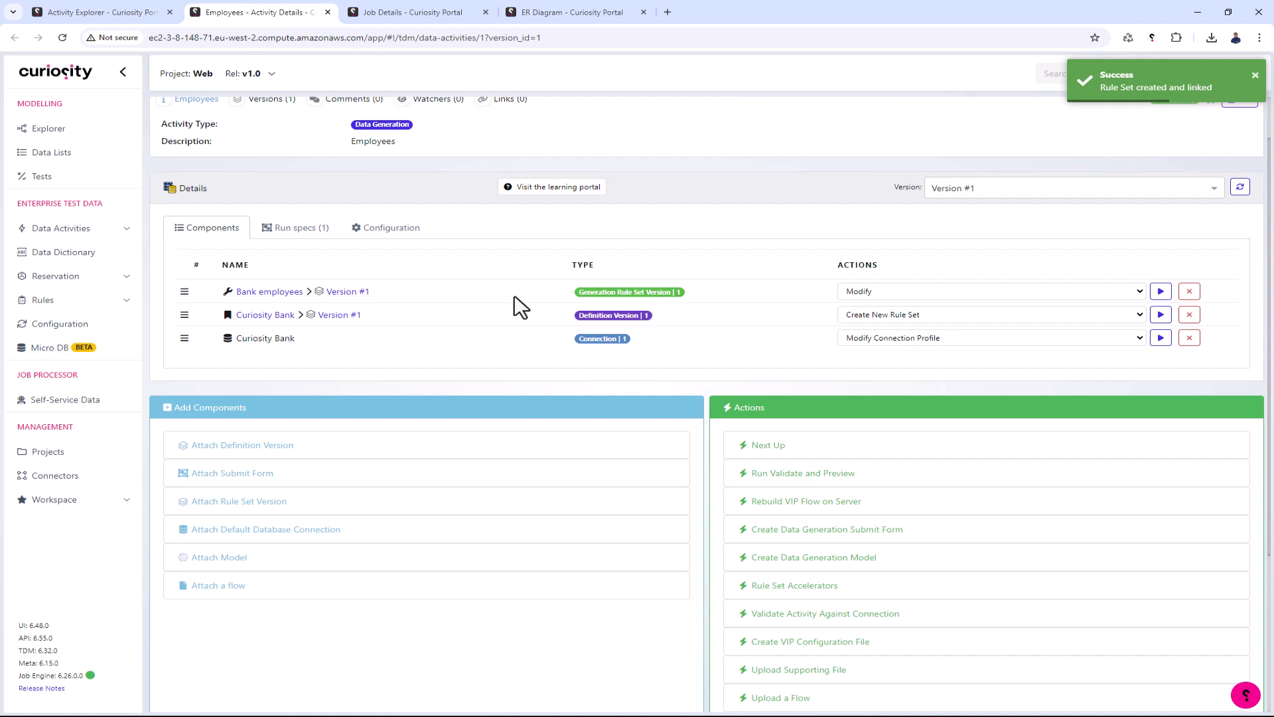
click(359, 296)
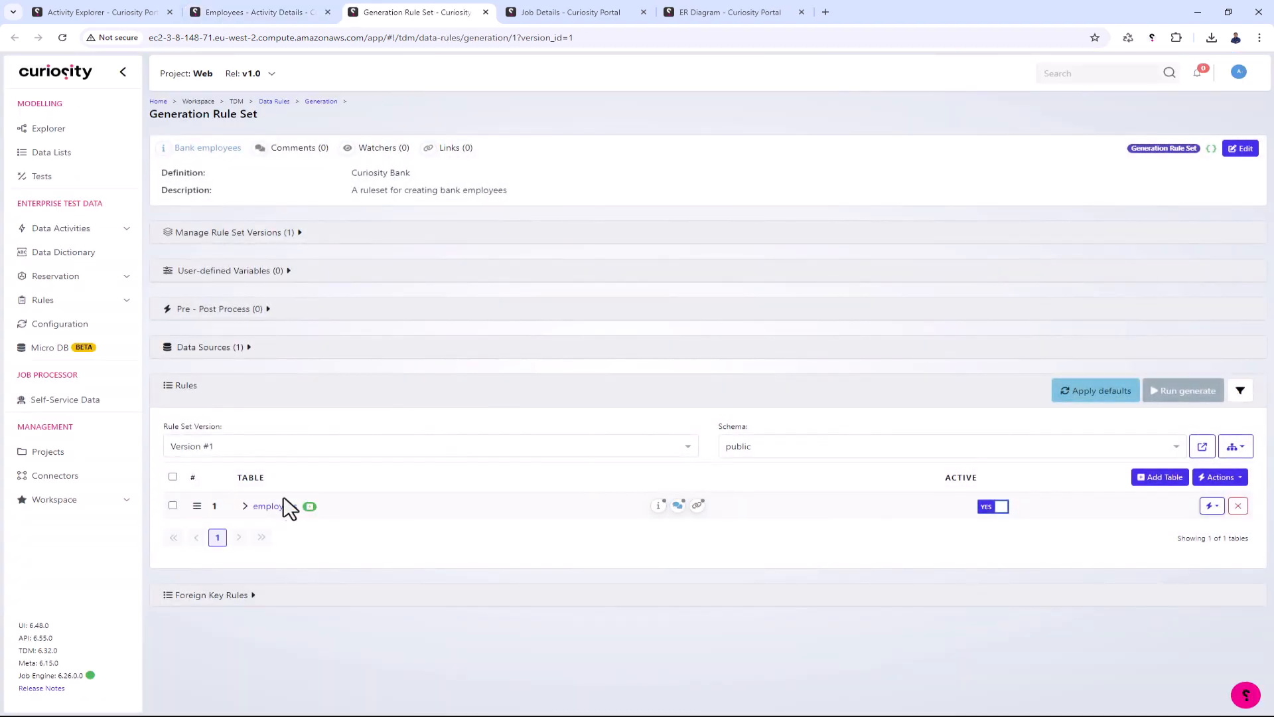
click(243, 507)
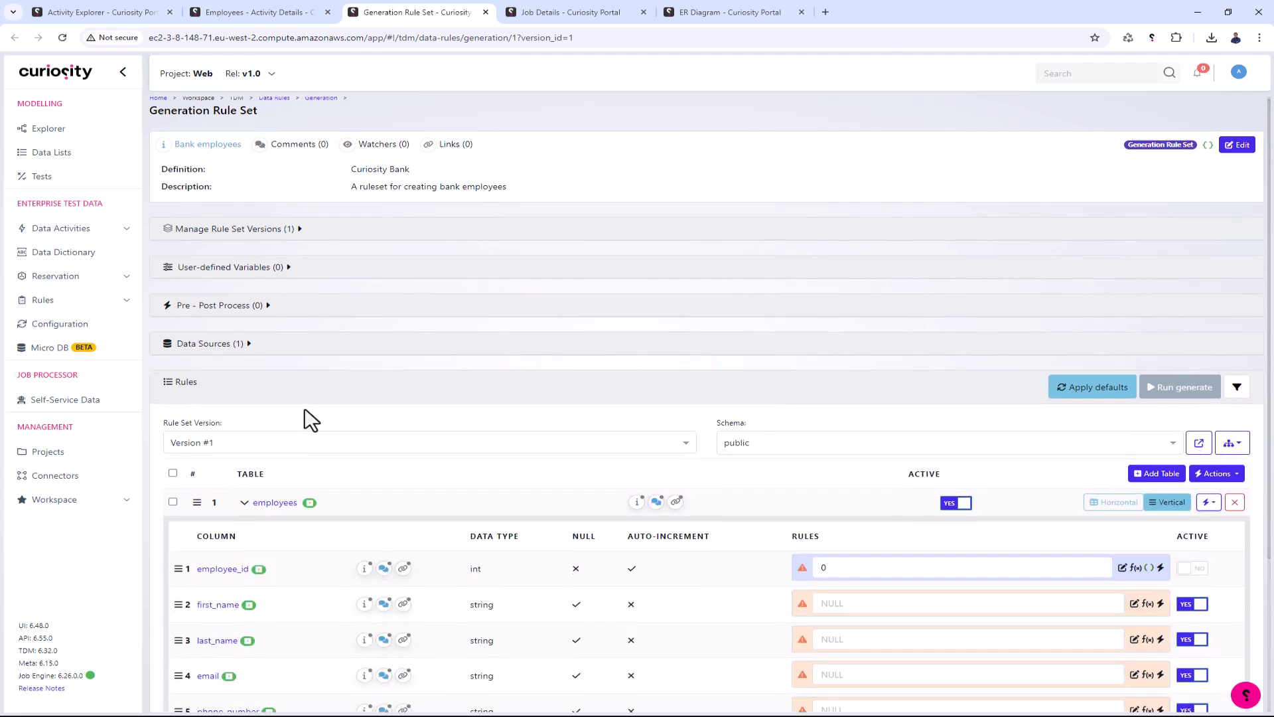
- Set the first_name rule to RandomHelper.Faker.Name.FirstName("female"), previewing its output several times before saving
scroll(222, 512, down, 3)
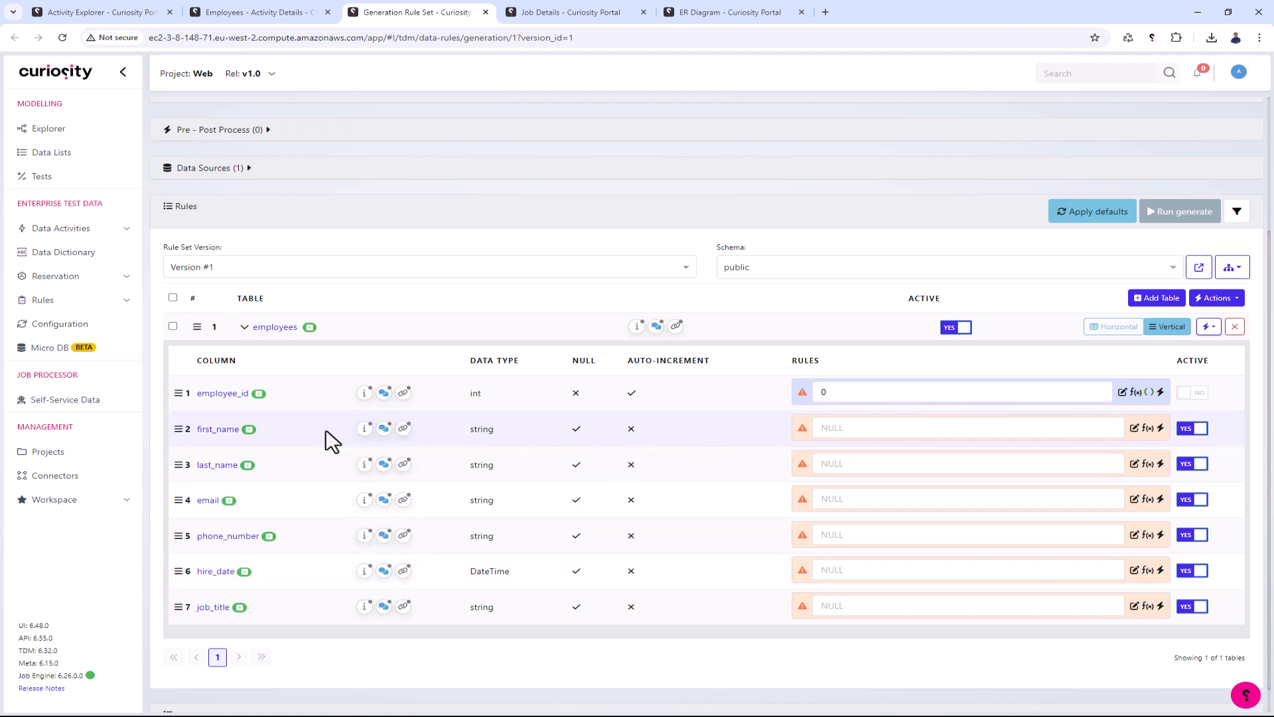
click(1136, 428)
click(238, 259)
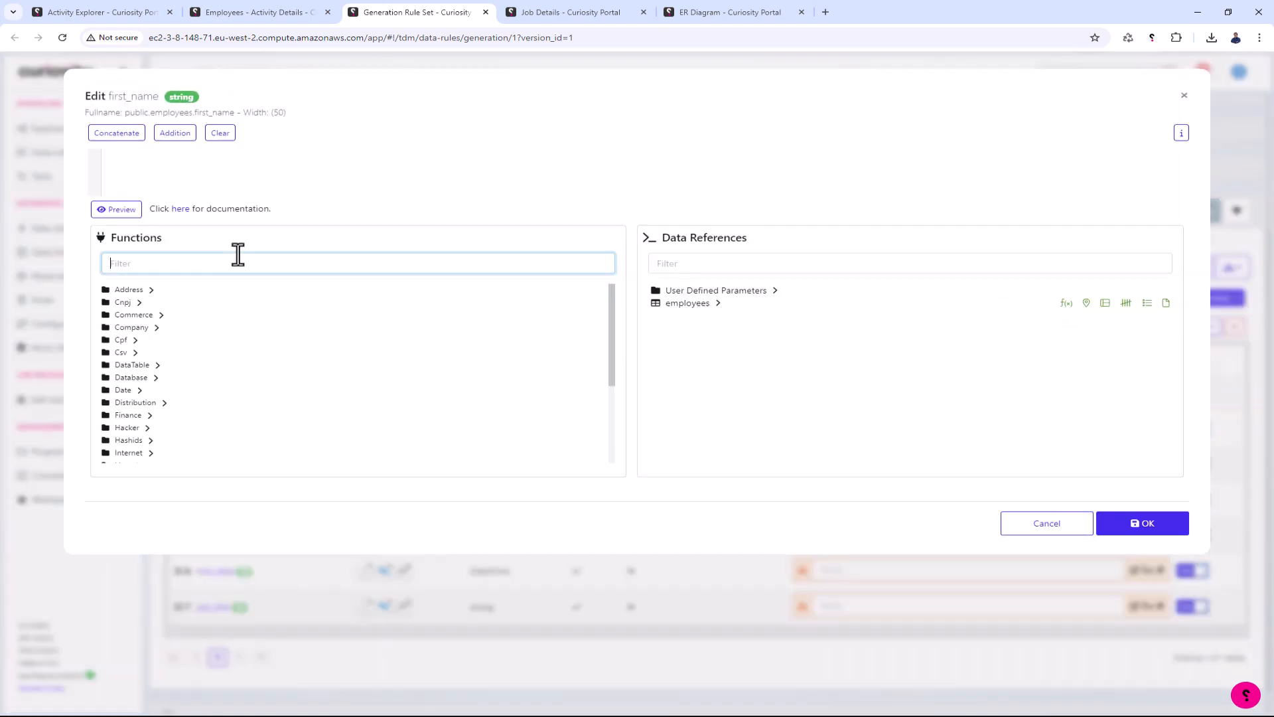
text(fir)
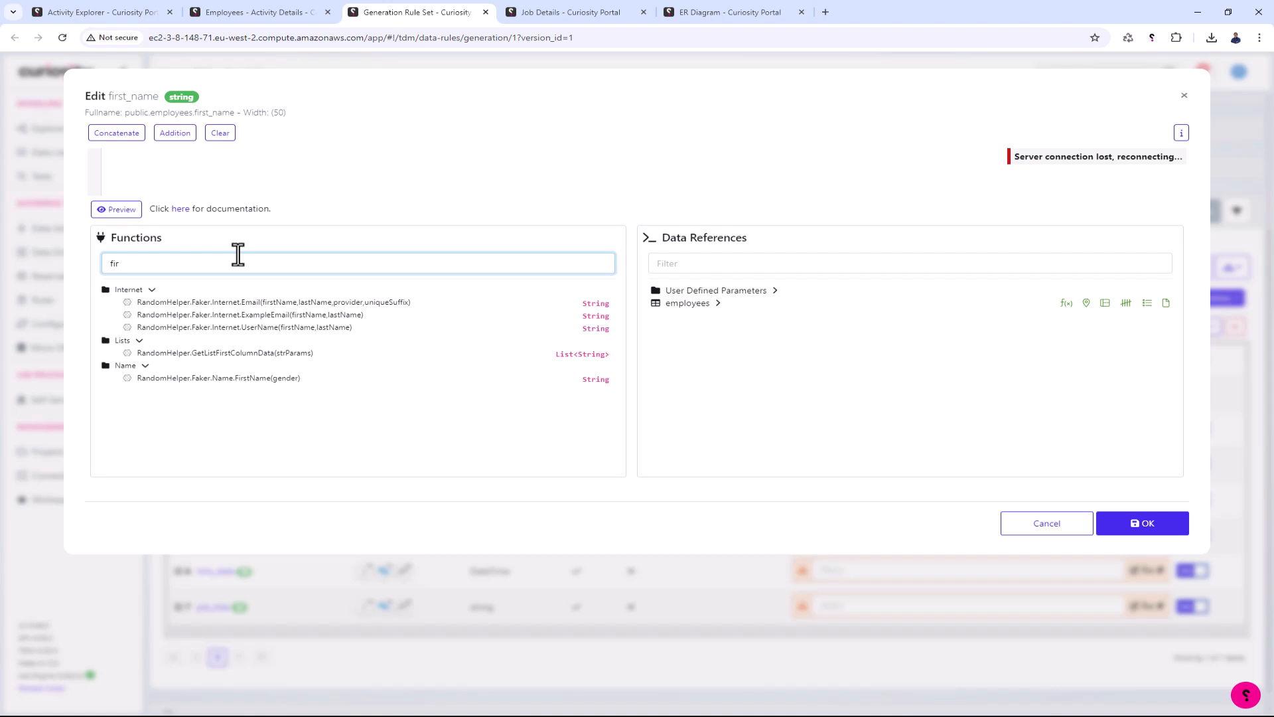
double_click(206, 378)
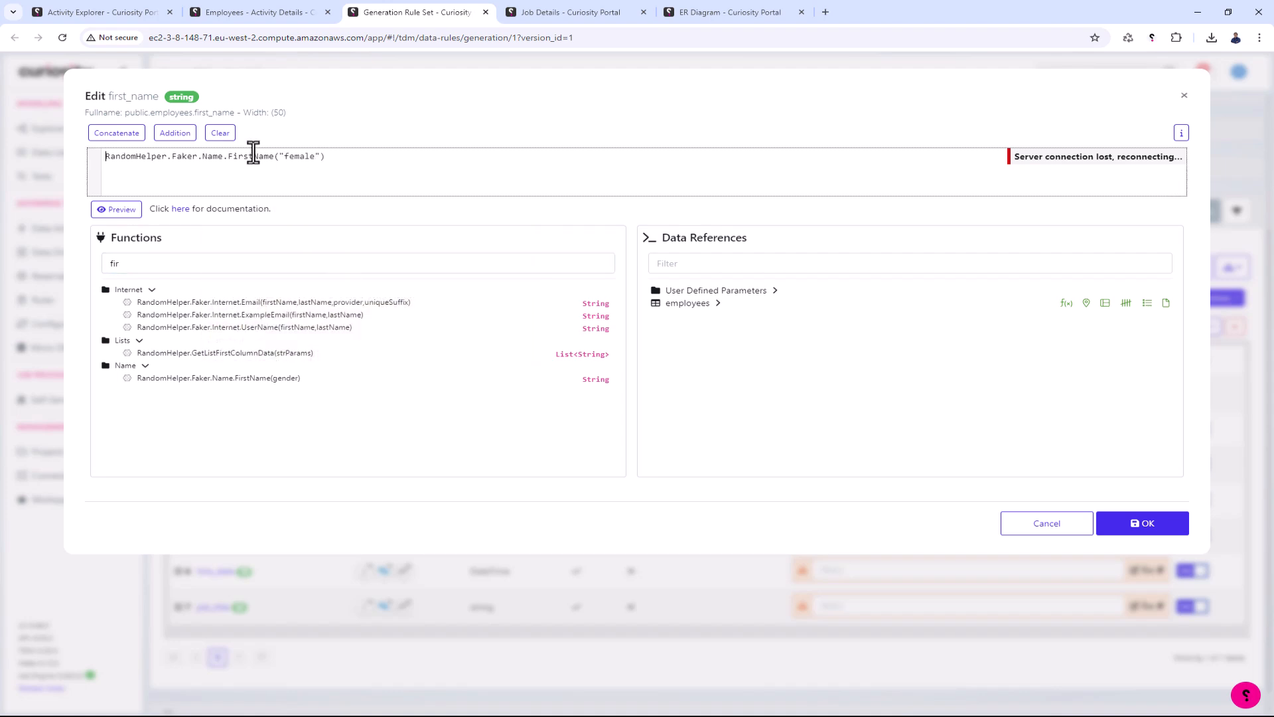
click(123, 210)
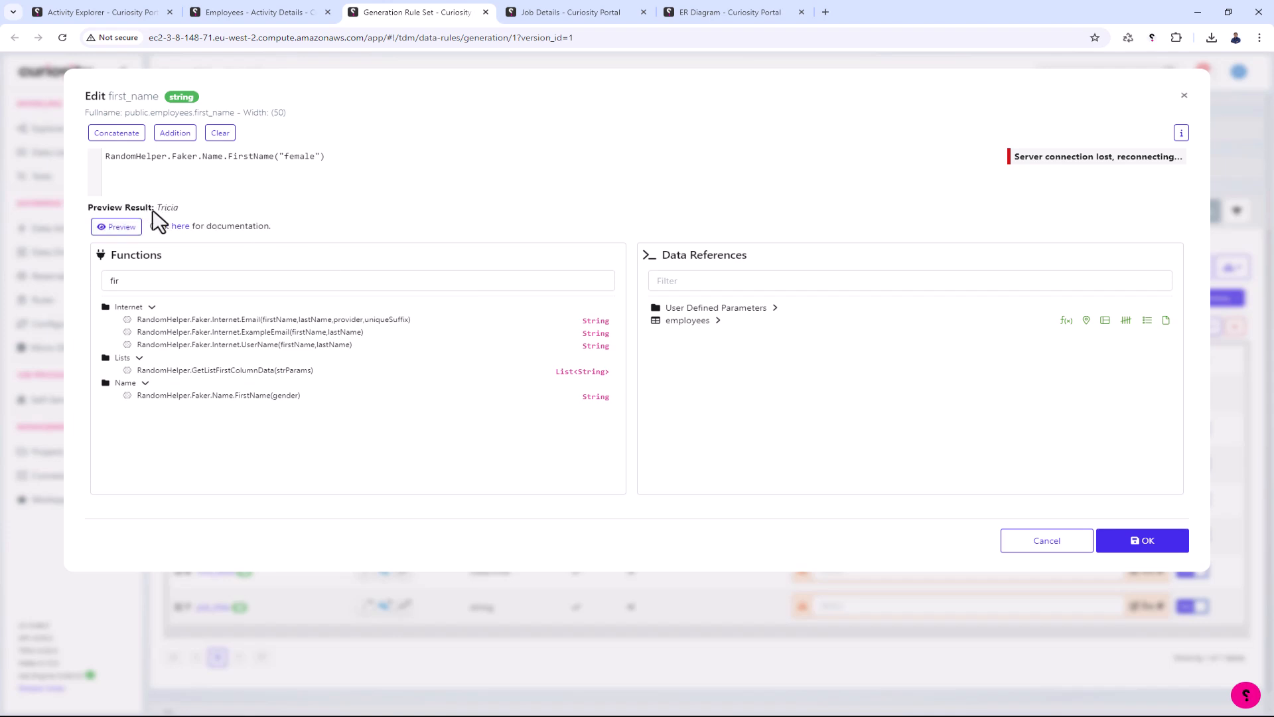
click(118, 227)
click(117, 227)
click(115, 225)
click(1129, 548)
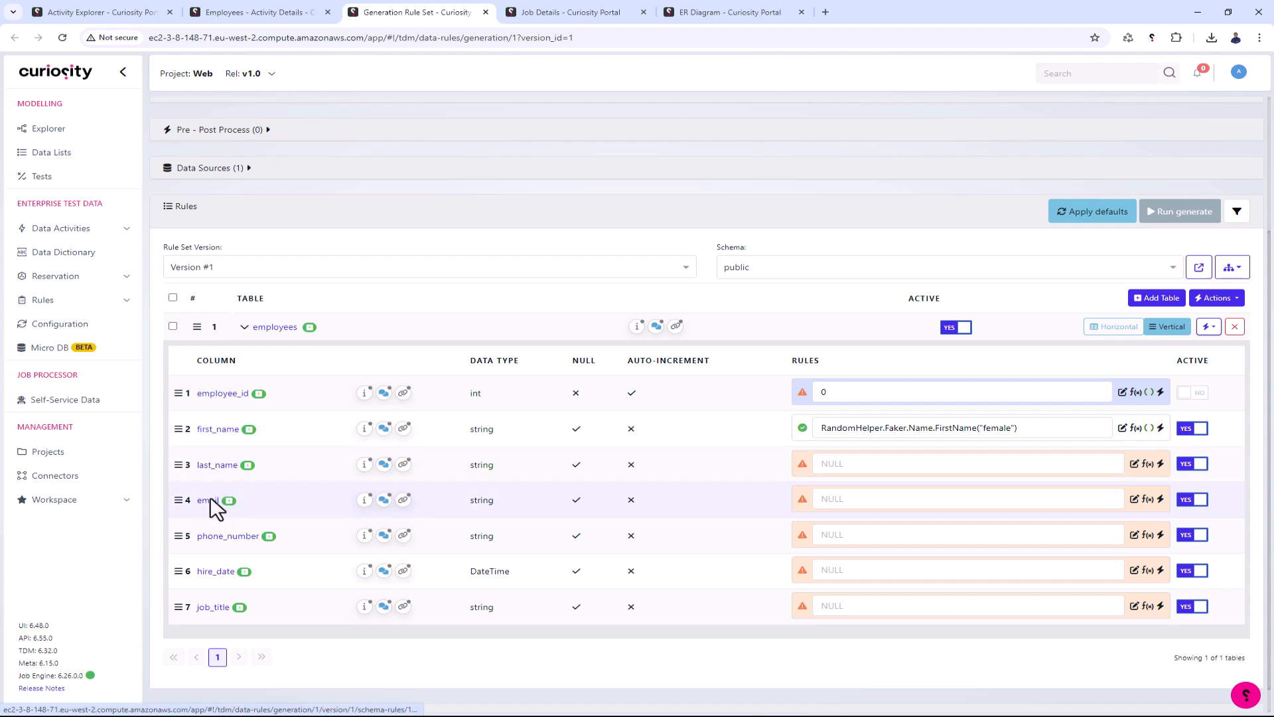
- Fill in a new user-defined form parameter with name and description "Last name" and a sample surname as default, and try to save it
scroll(259, 418, up, 4)
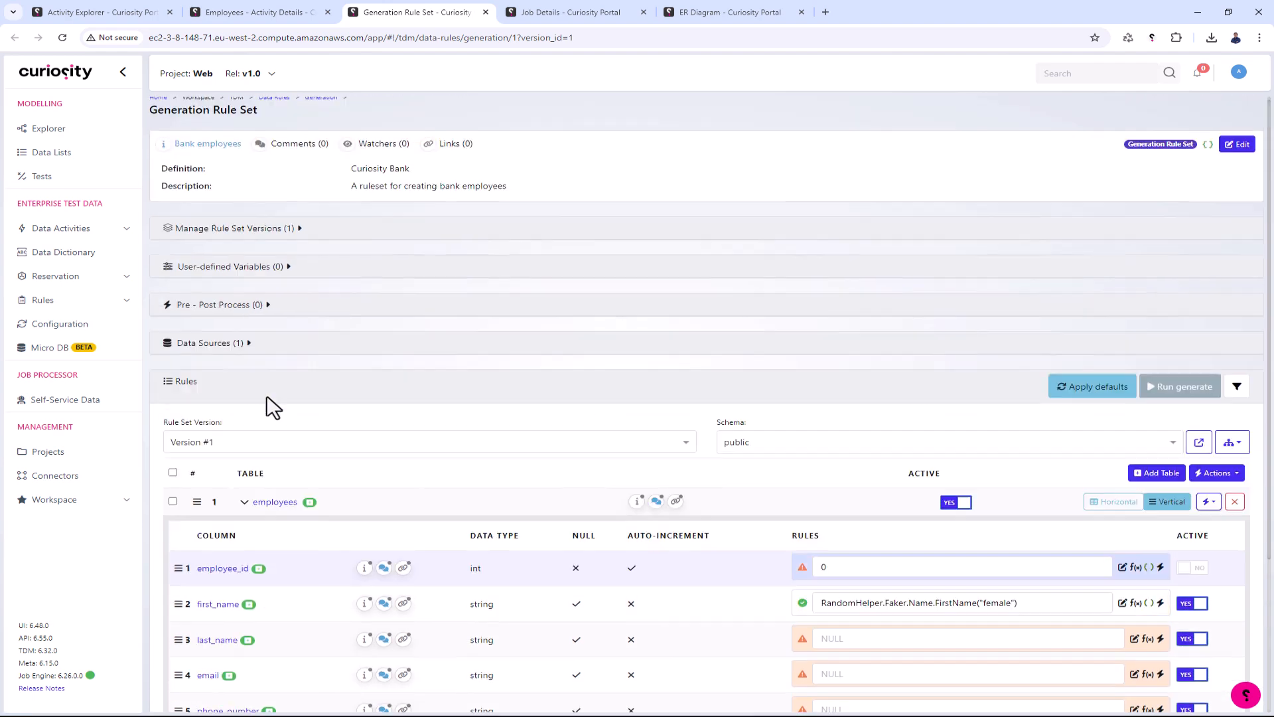
click(294, 282)
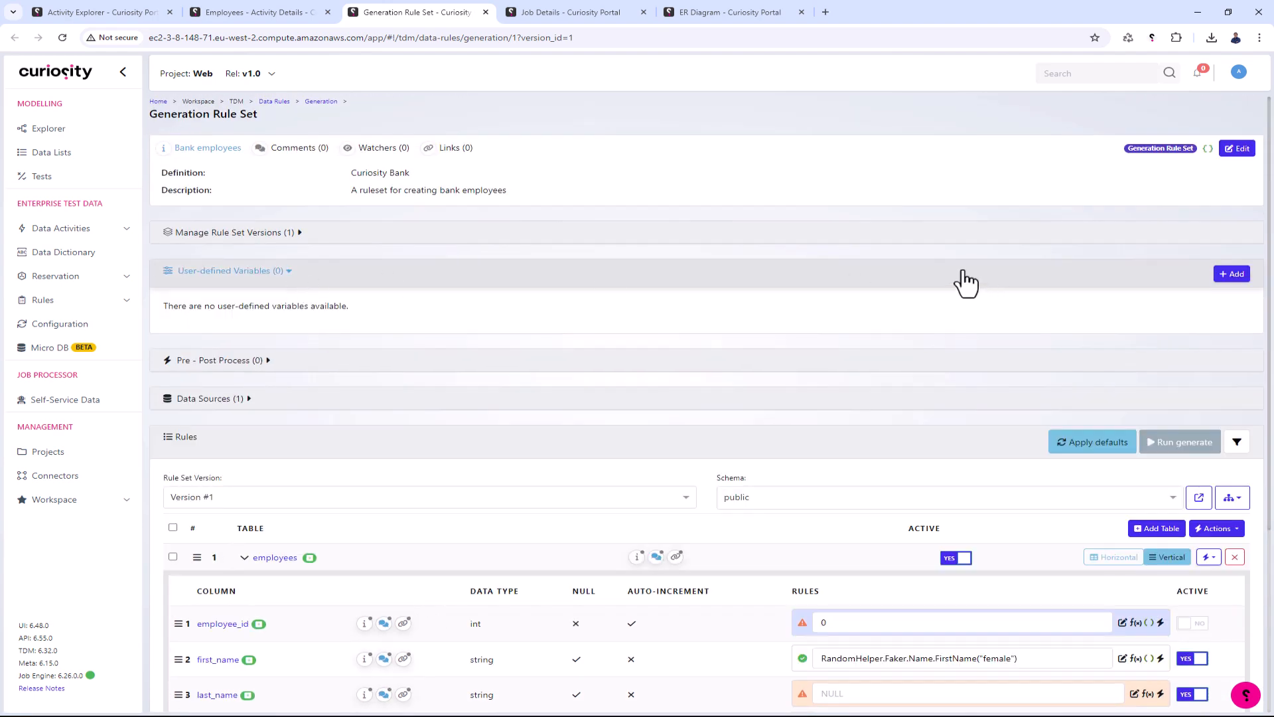
click(1232, 274)
click(462, 158)
text(Last name)
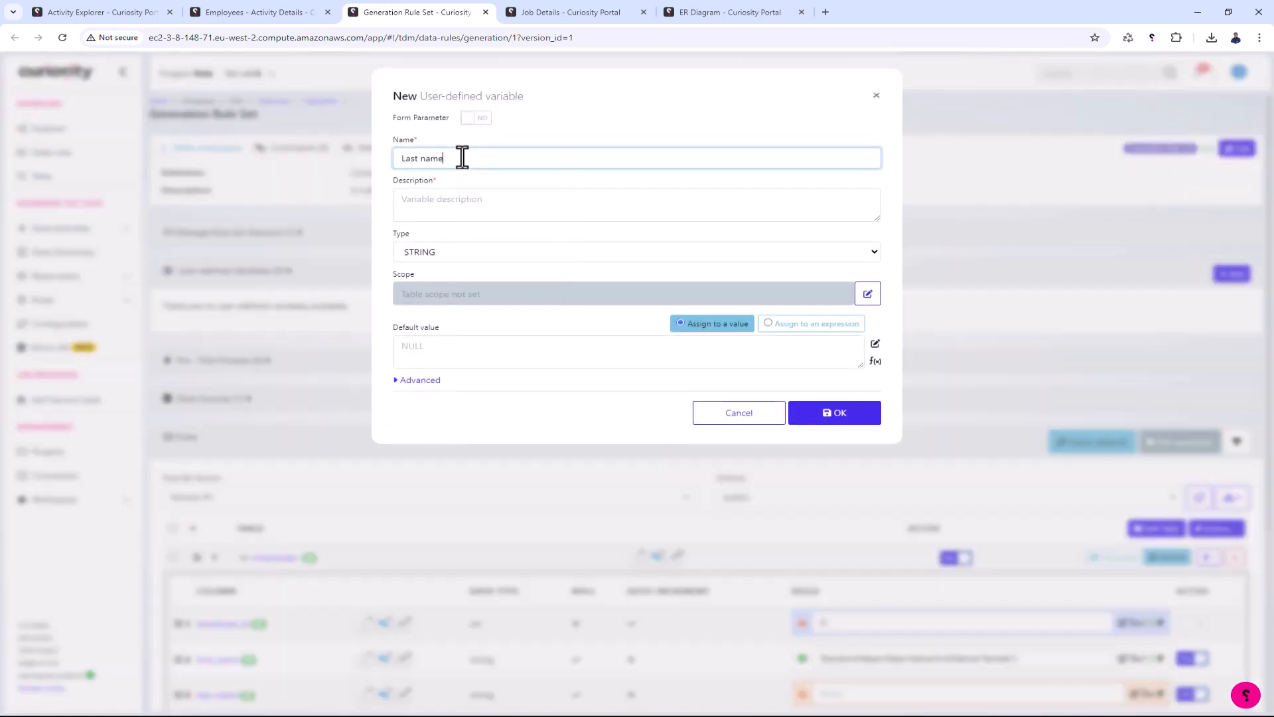
click(476, 117)
triple_click(484, 164)
key(ctrl+c)
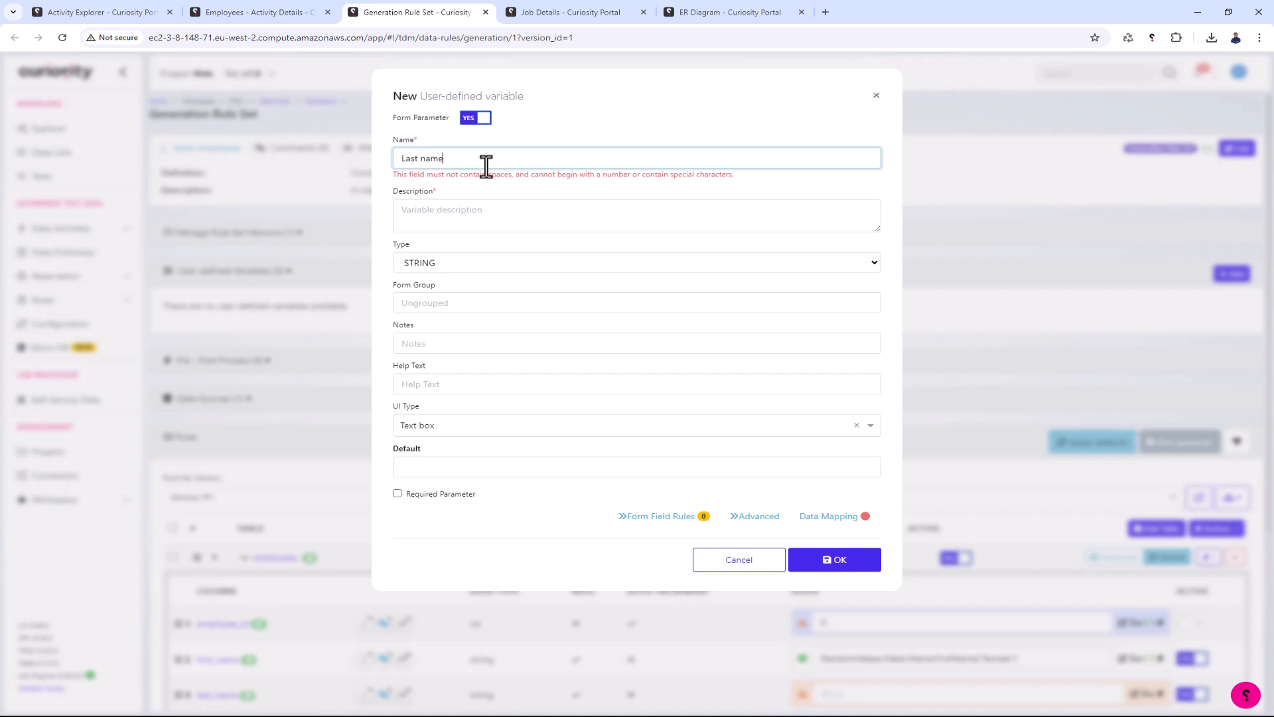
click(483, 206)
key(ctrl+v)
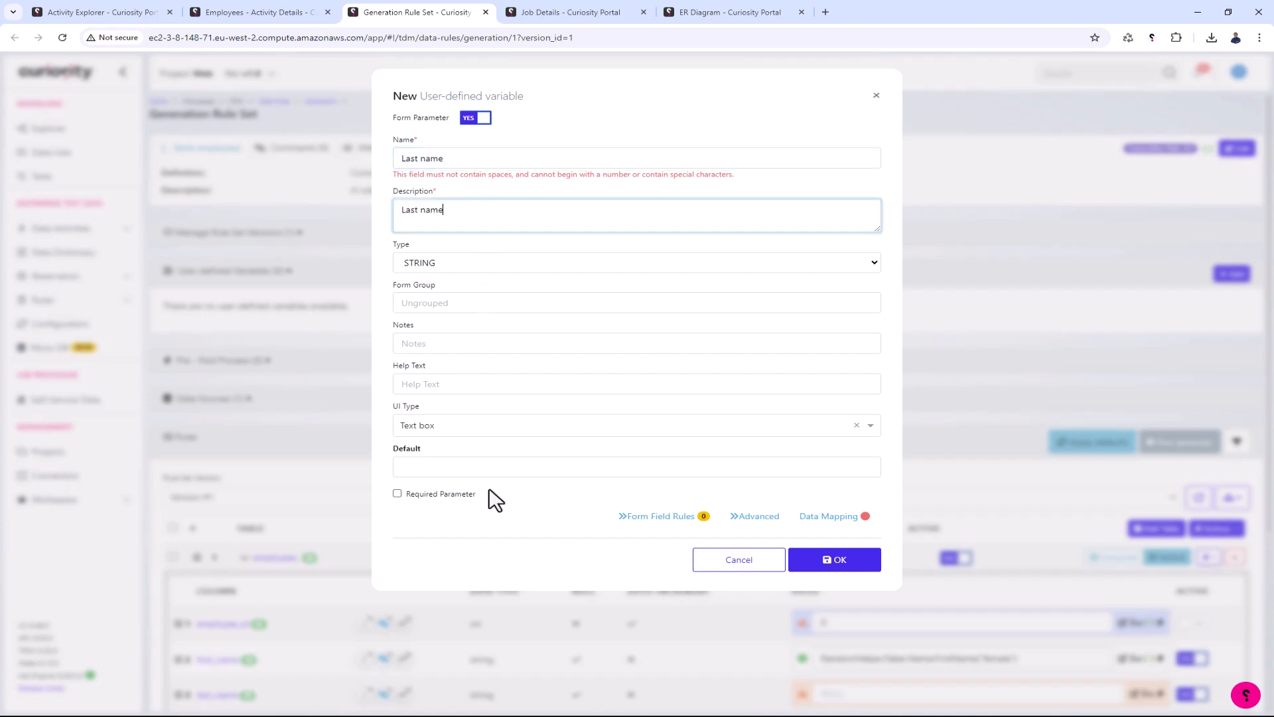
click(480, 466)
text(Walker)
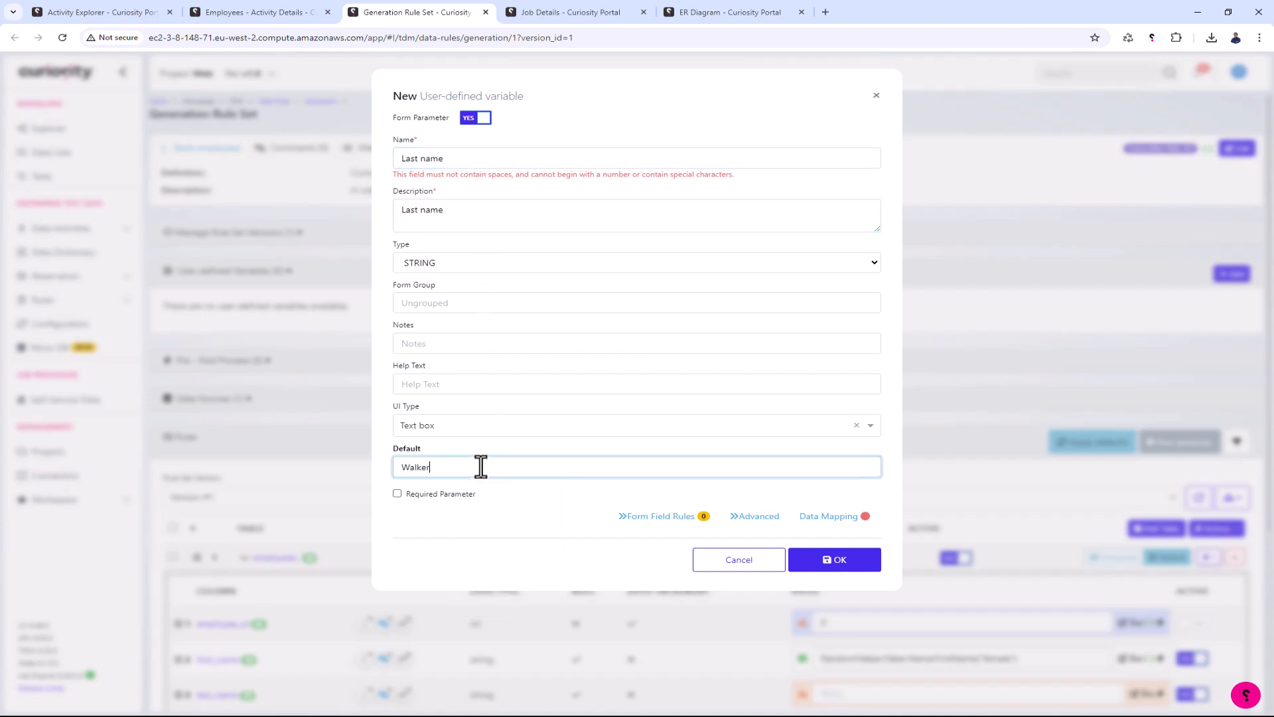
click(841, 569)
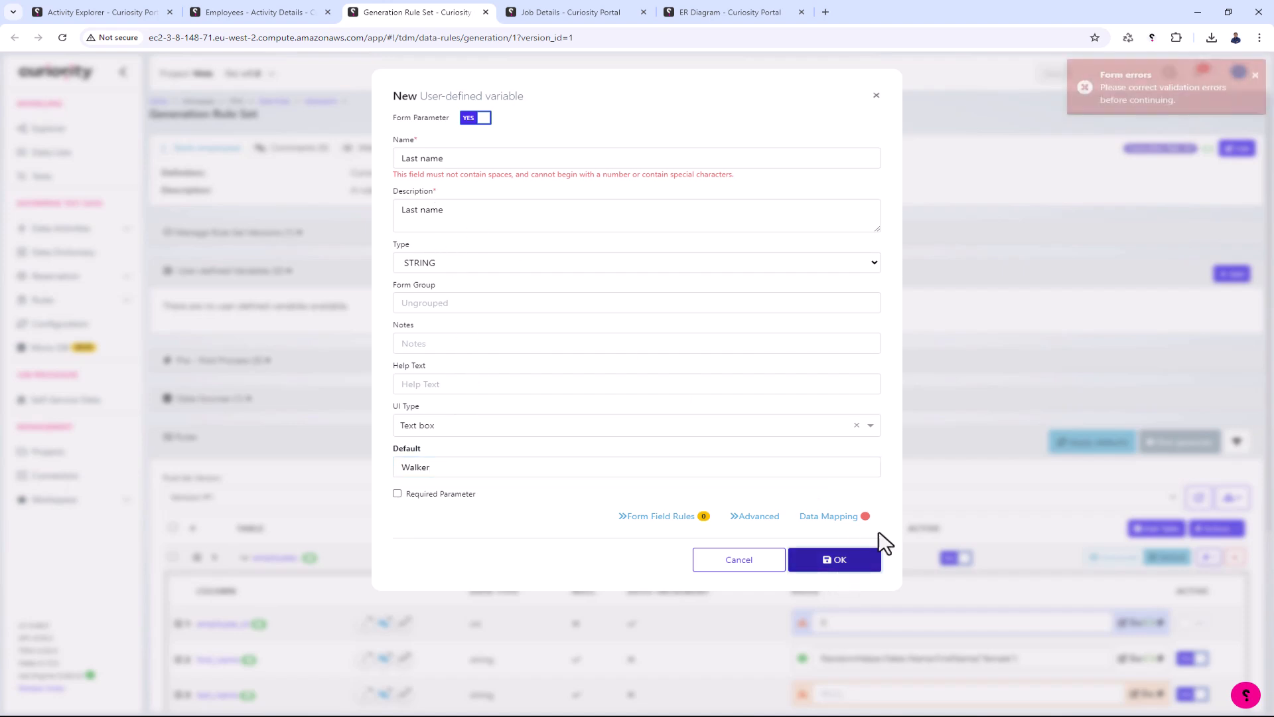
- Correct the new variable's name to LastName and save the variable
drag(418, 159, 425, 160)
text(N)
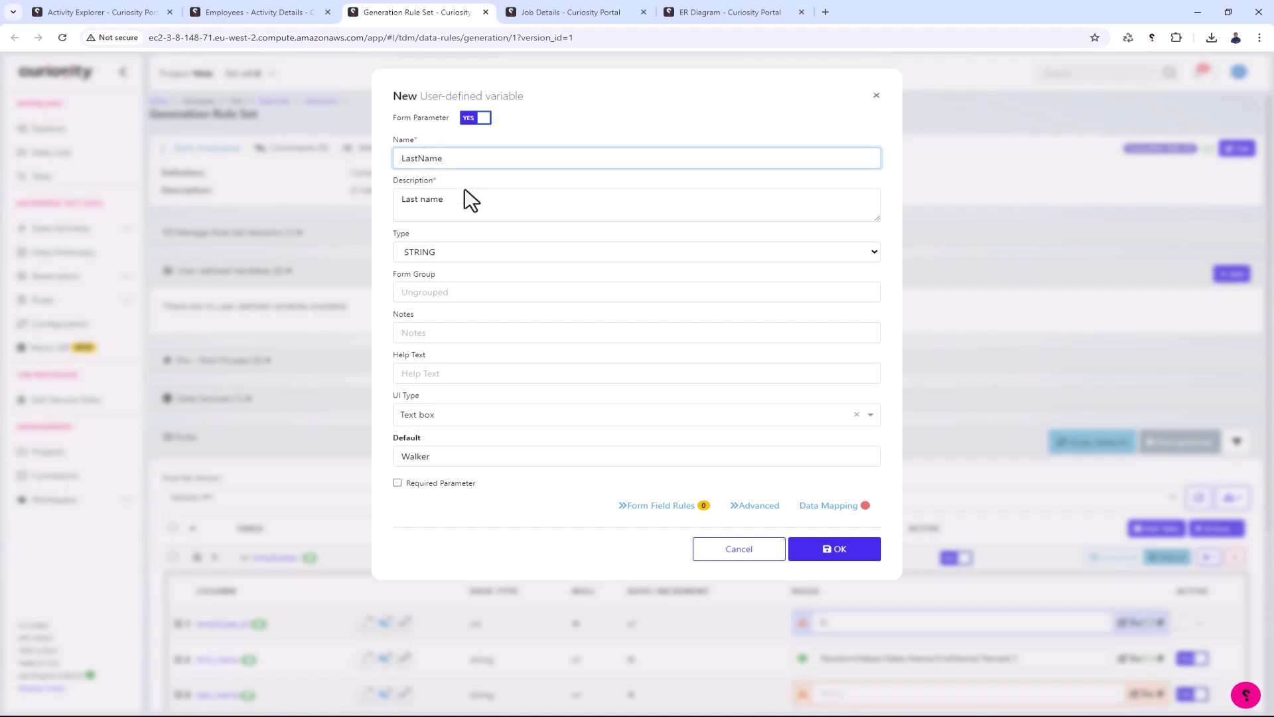
click(854, 557)
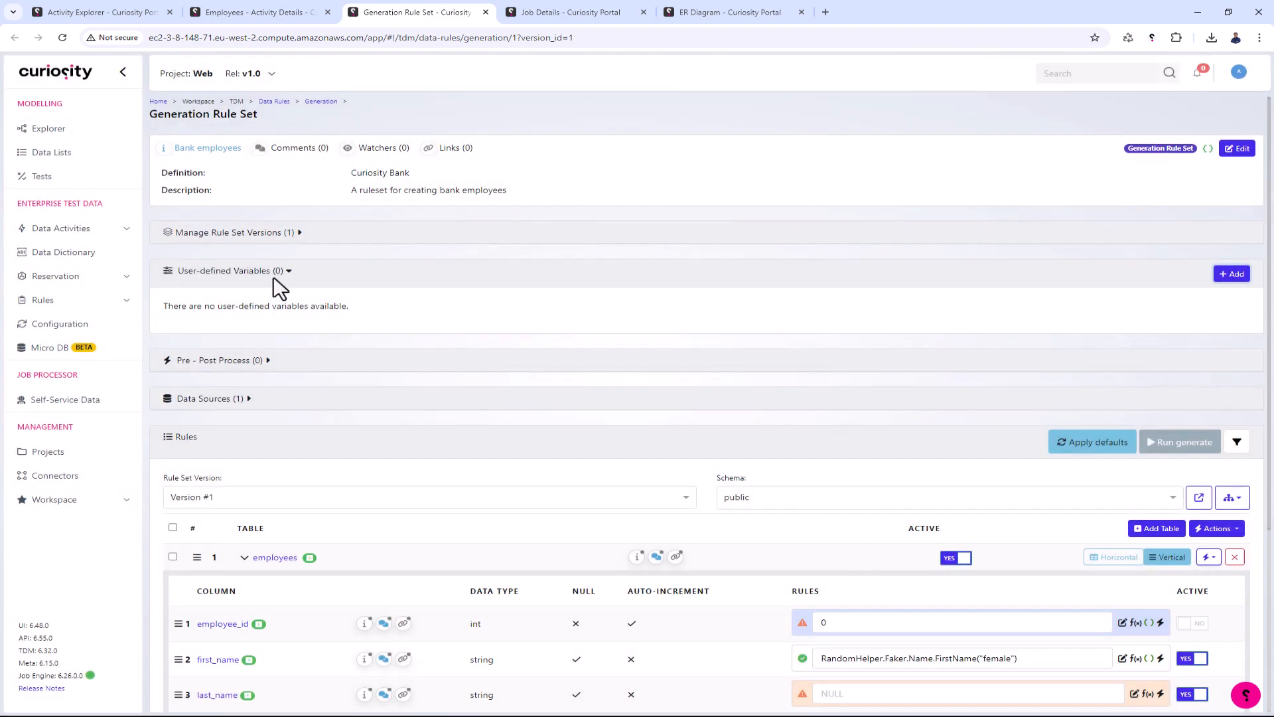
- Create a user-defined form parameter with name and description "Email" and a sample e-mail address as its default
click(1232, 274)
click(472, 117)
click(466, 160)
text(Email)
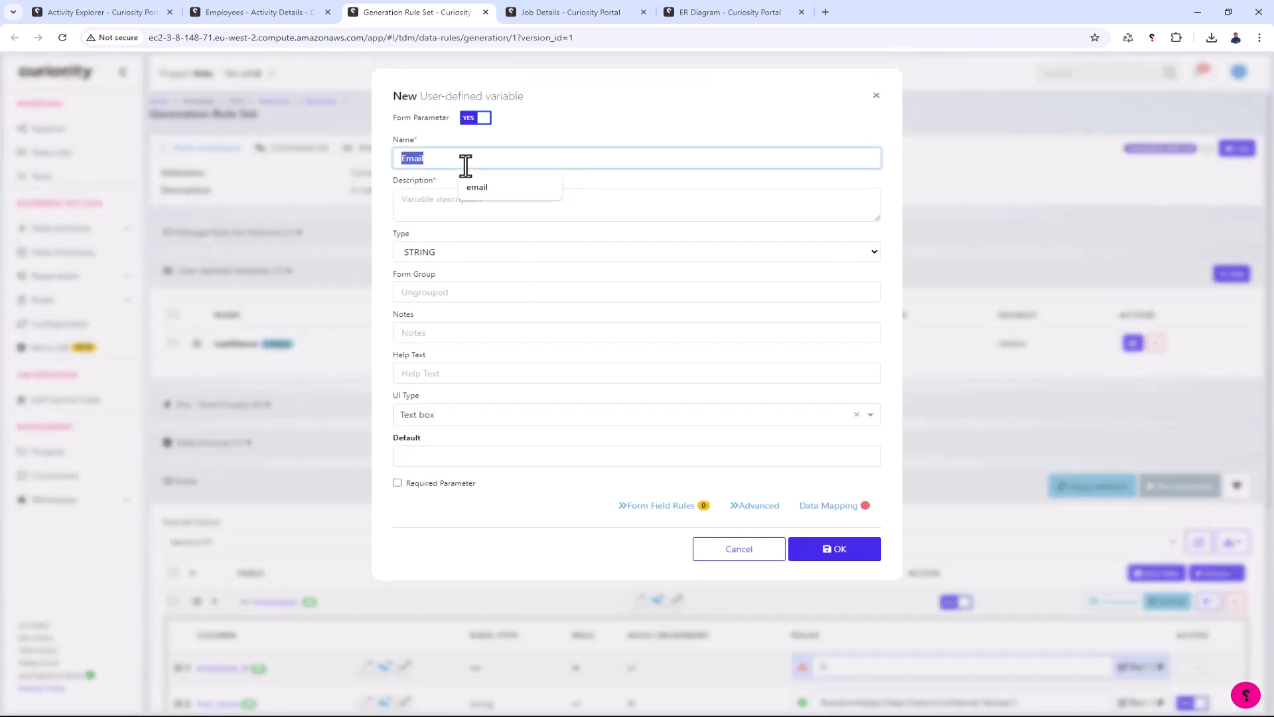
click(612, 198)
text(Email)
click(493, 456)
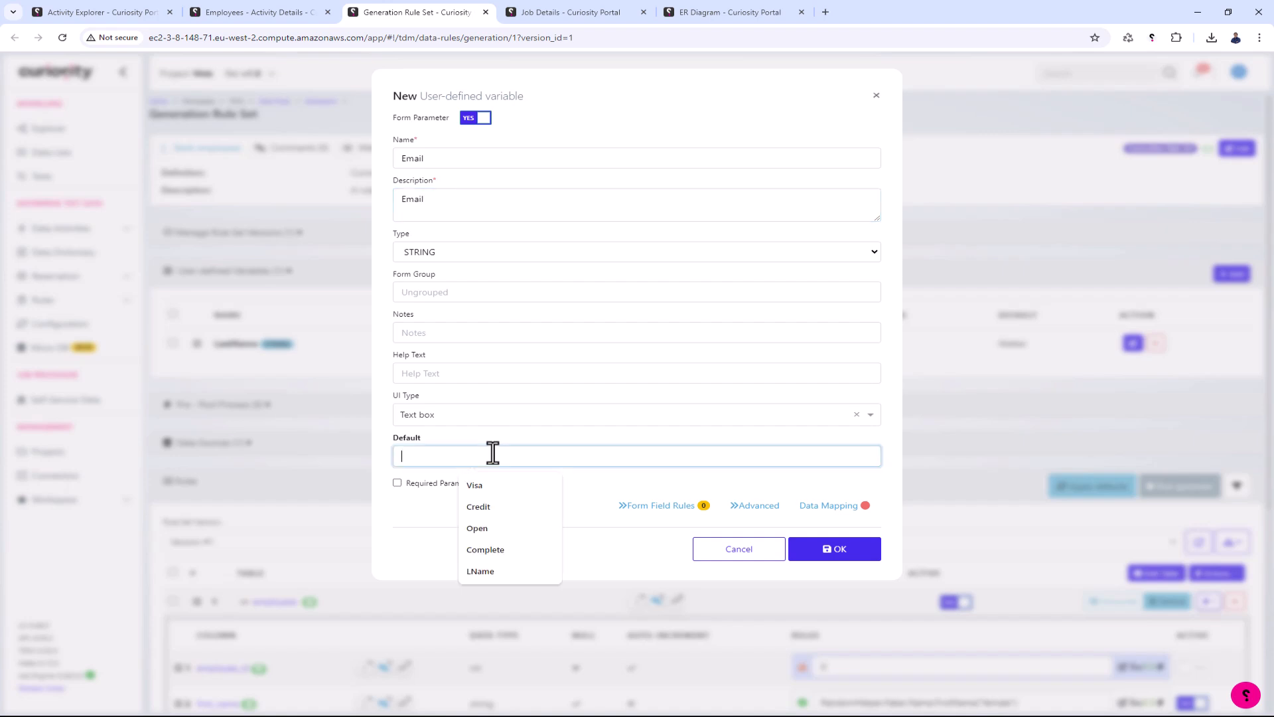
text(j@j.com)
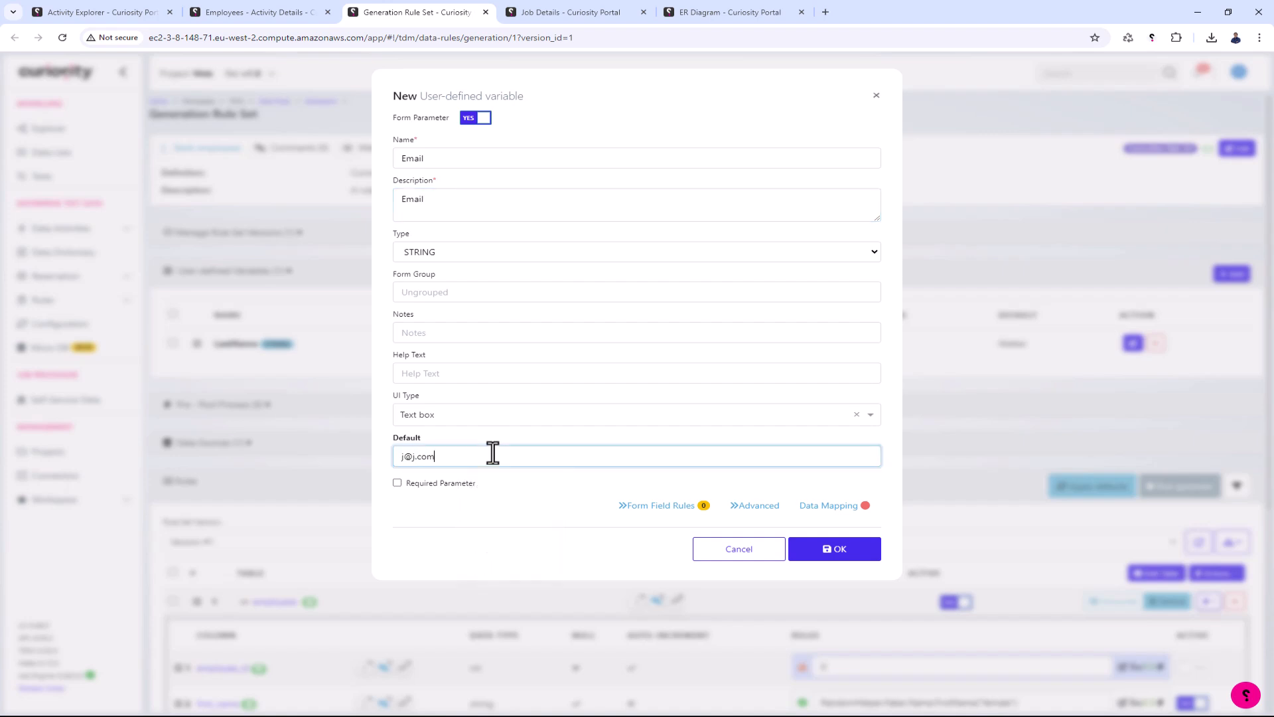
click(844, 555)
- Set the last_name column's rule to the user-defined parameter LastName and save it
scroll(814, 425, down, 5)
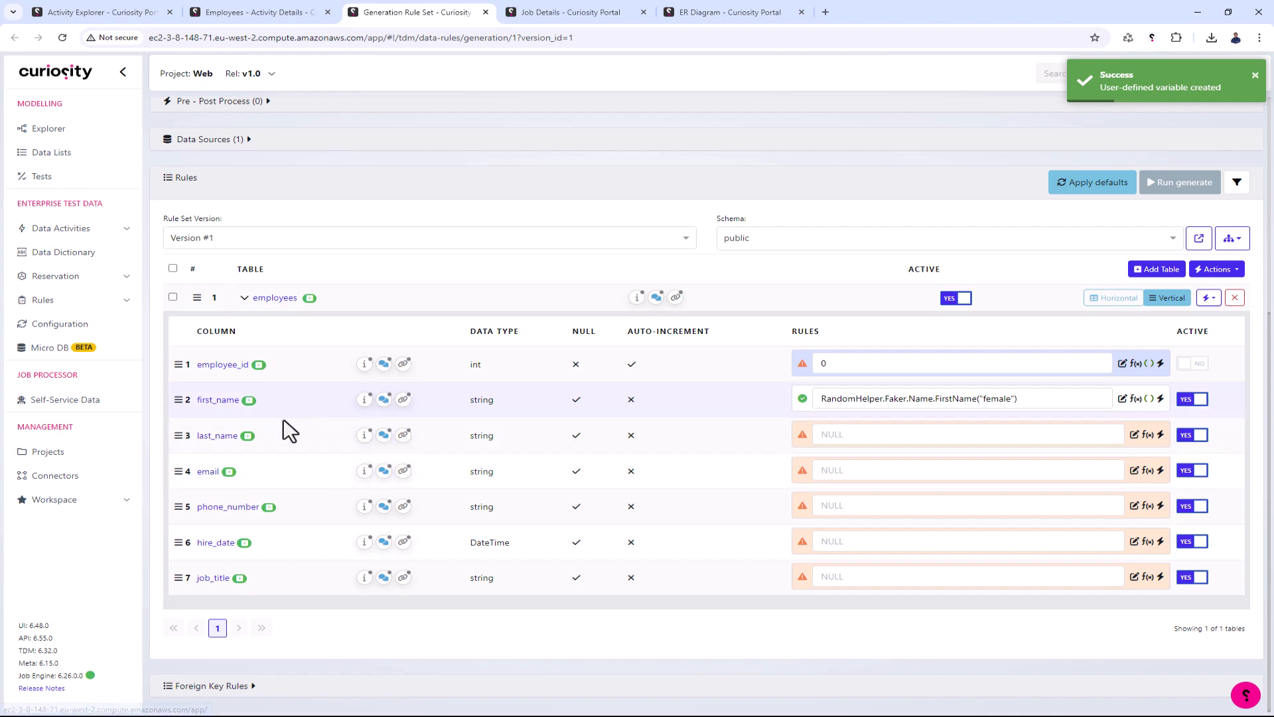
click(1035, 438)
click(1136, 435)
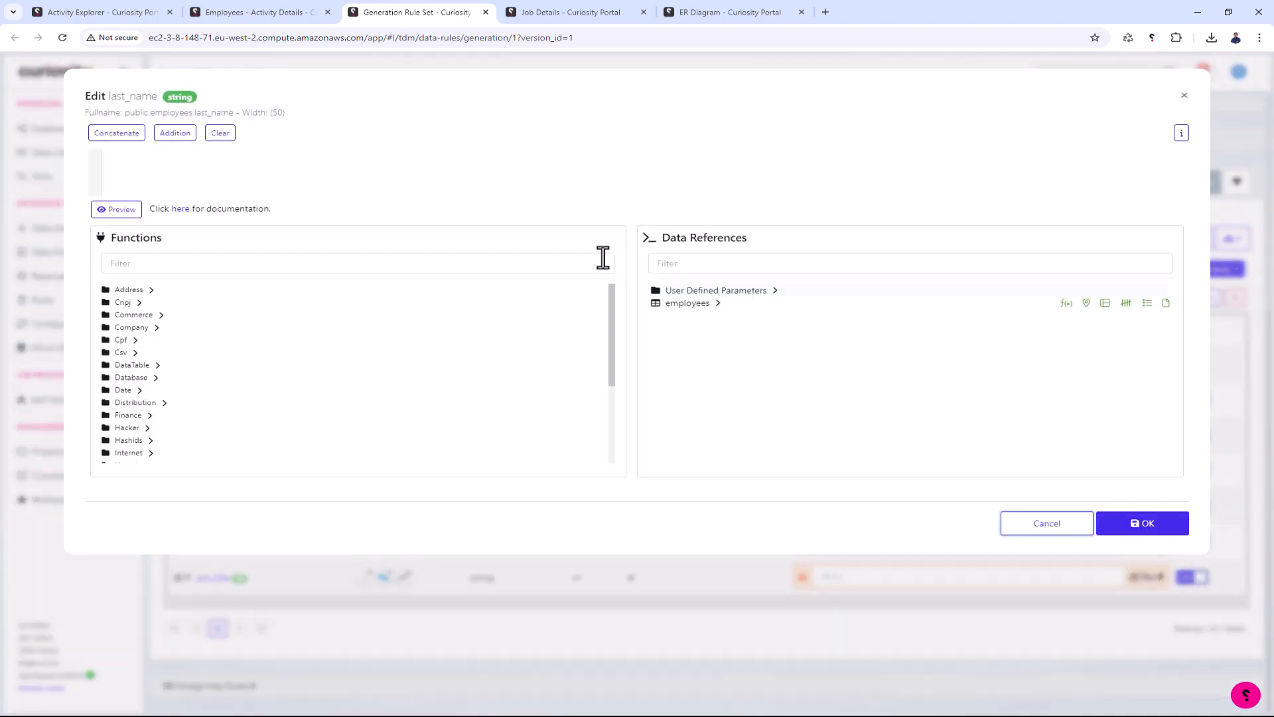
click(749, 292)
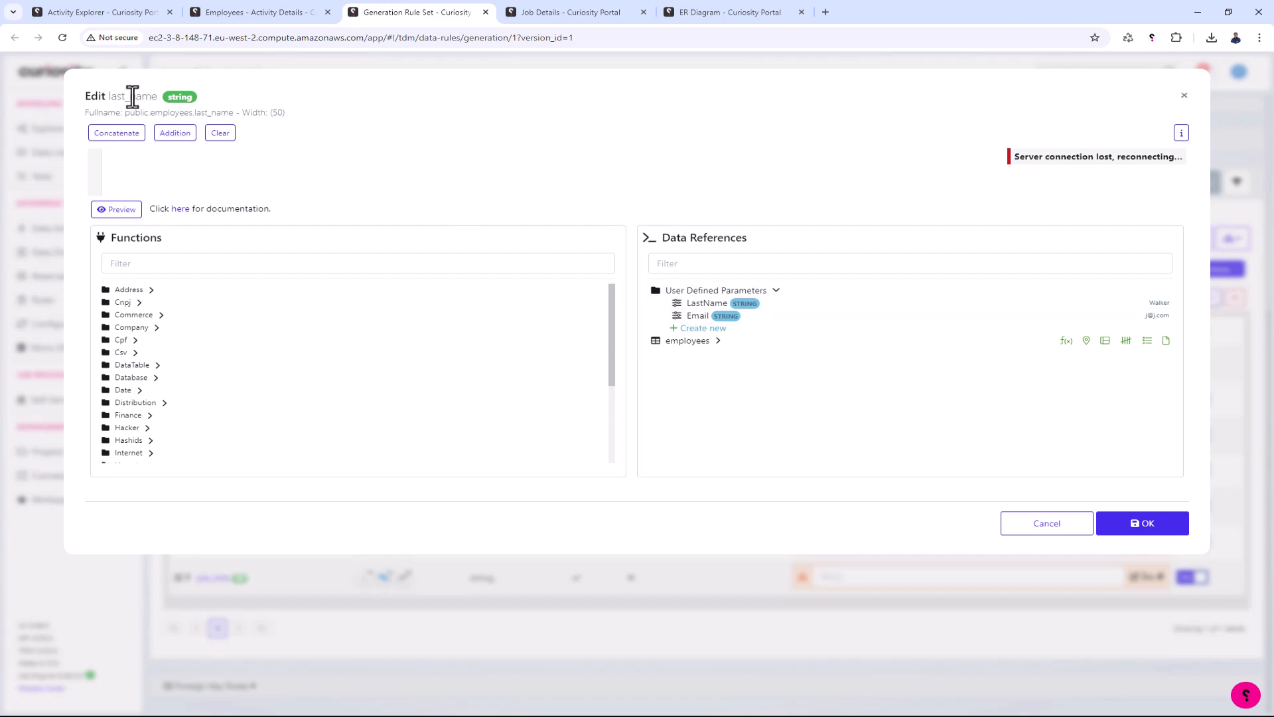
click(692, 304)
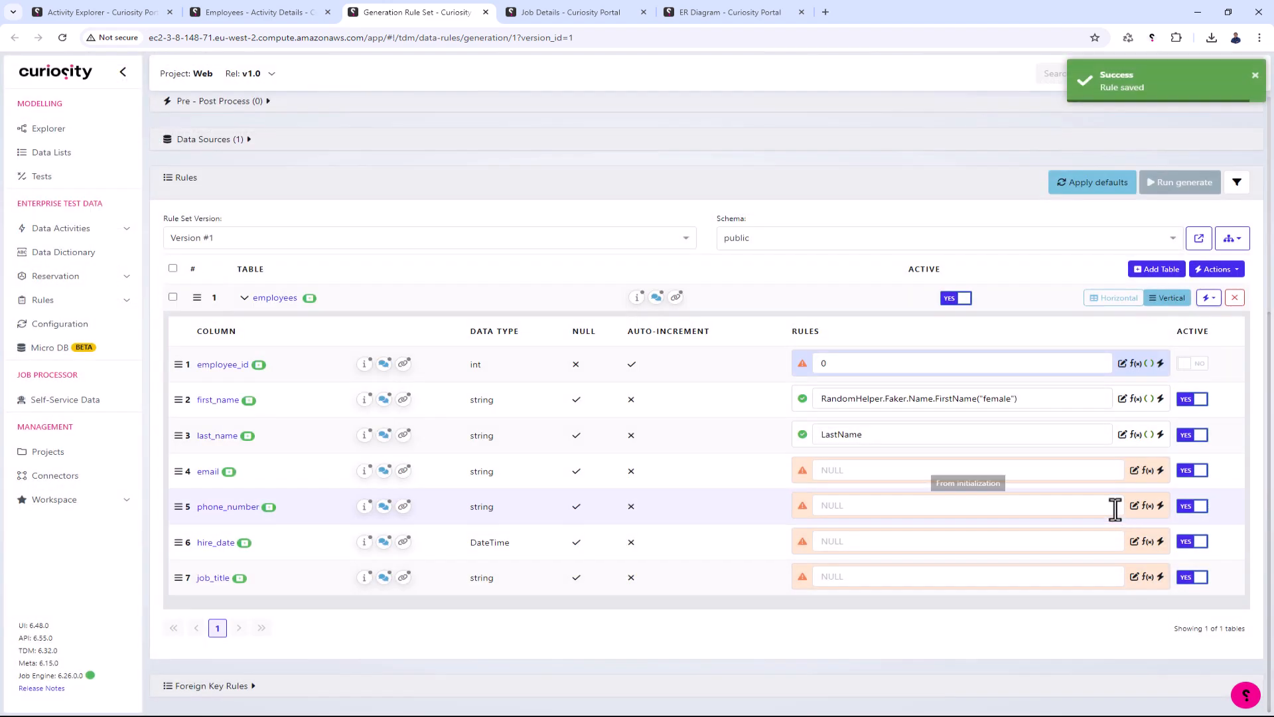
- Set the email column's rule to the user-defined parameter Email and save it
click(1134, 470)
click(339, 175)
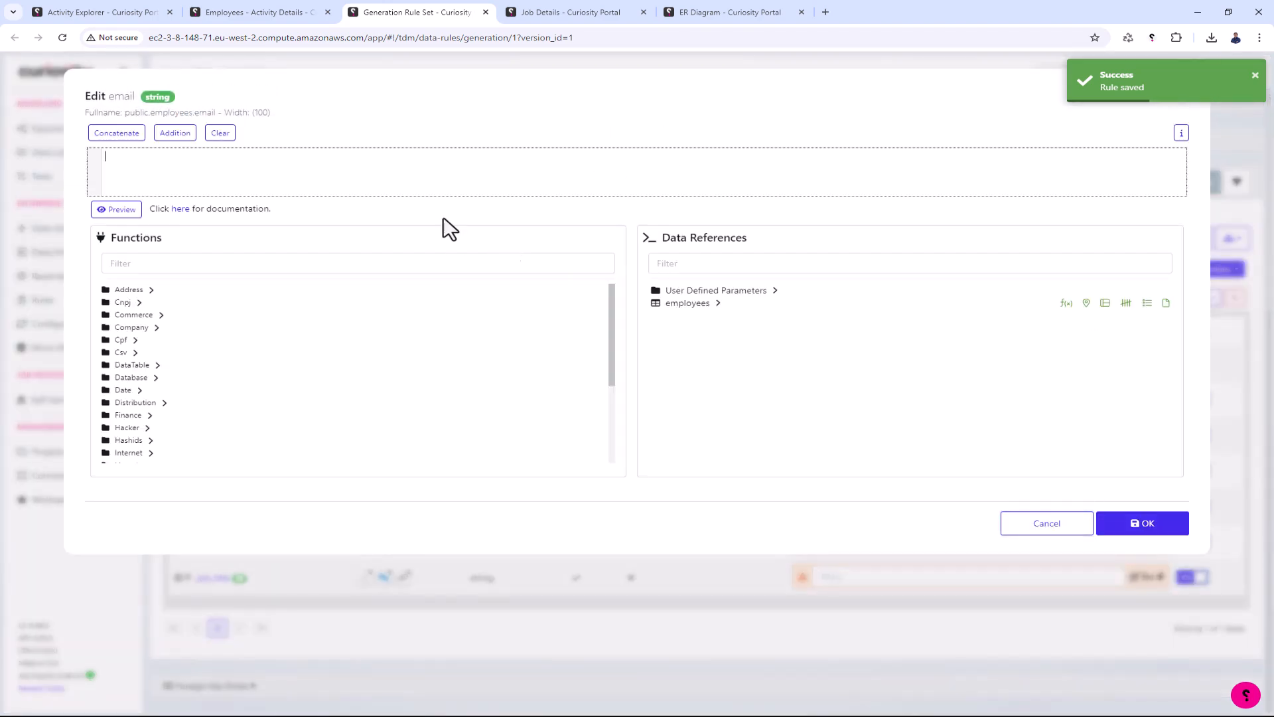
click(736, 292)
drag(697, 316, 86, 153)
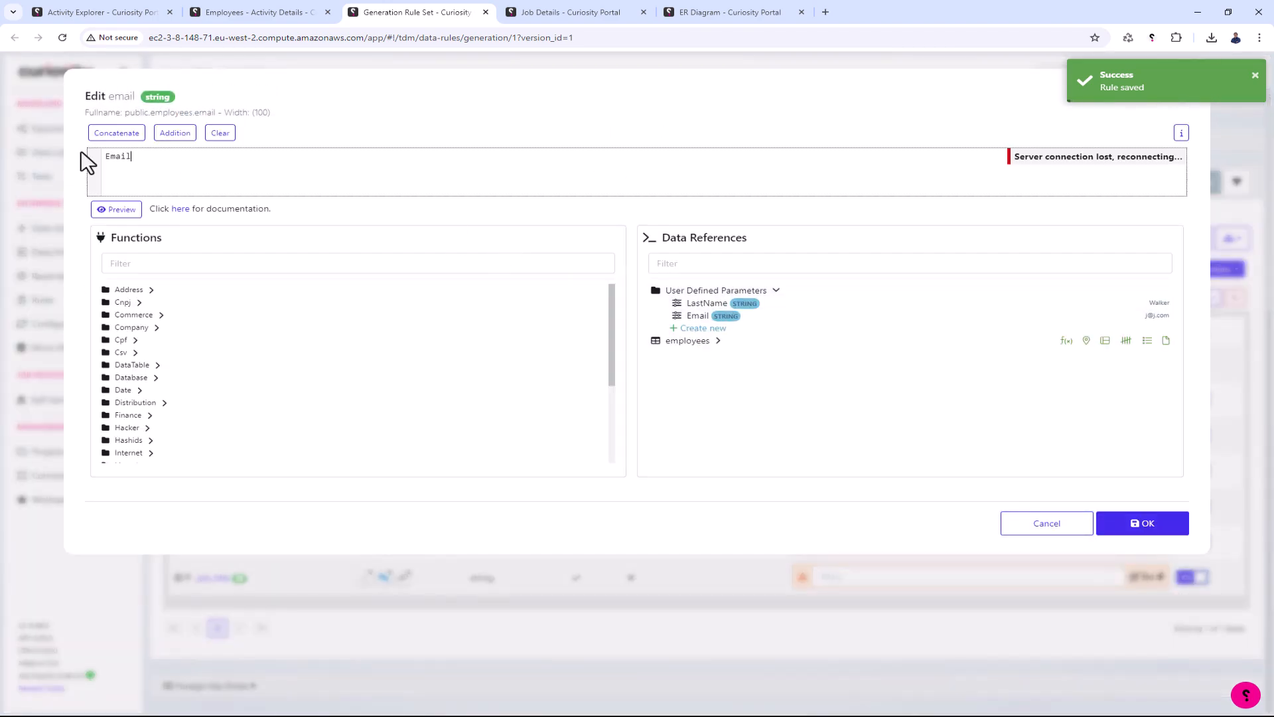
click(1129, 525)
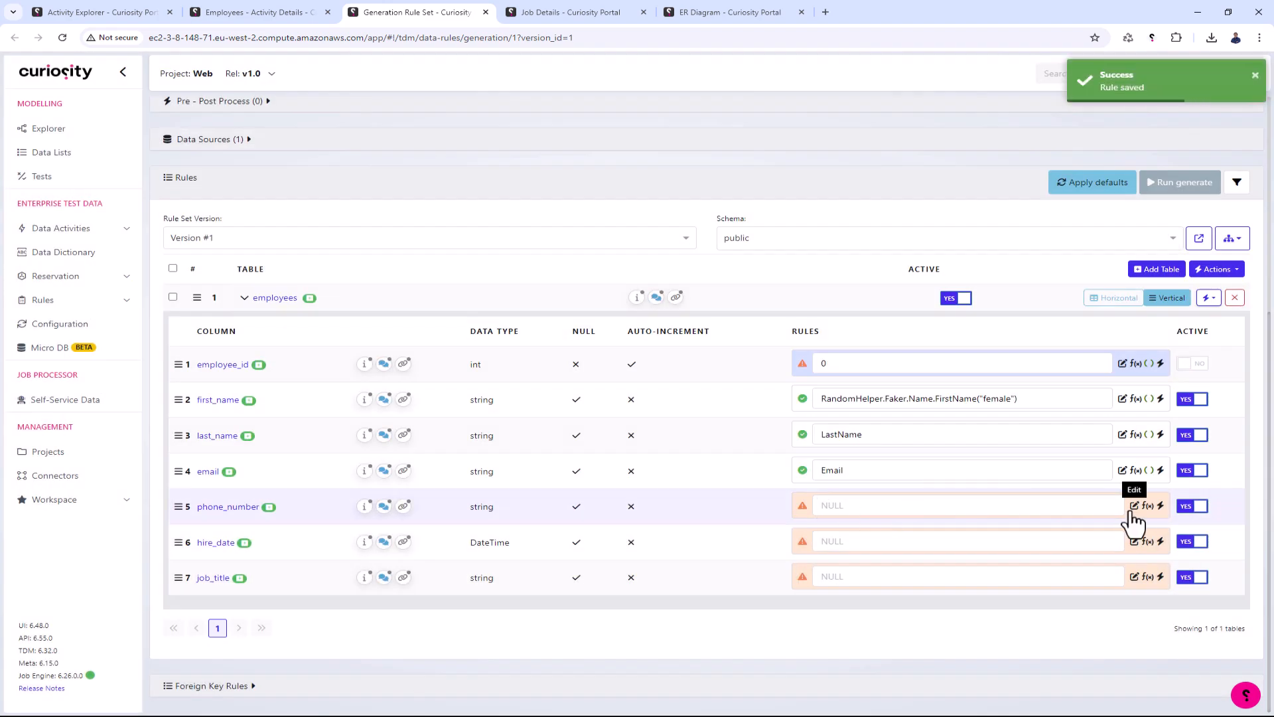
- Set the phone_number rule to RandomHelper.Faker.Phone.PhoneNumber("#### #######"), preview its output and save it
click(1135, 508)
click(312, 263)
text(phon)
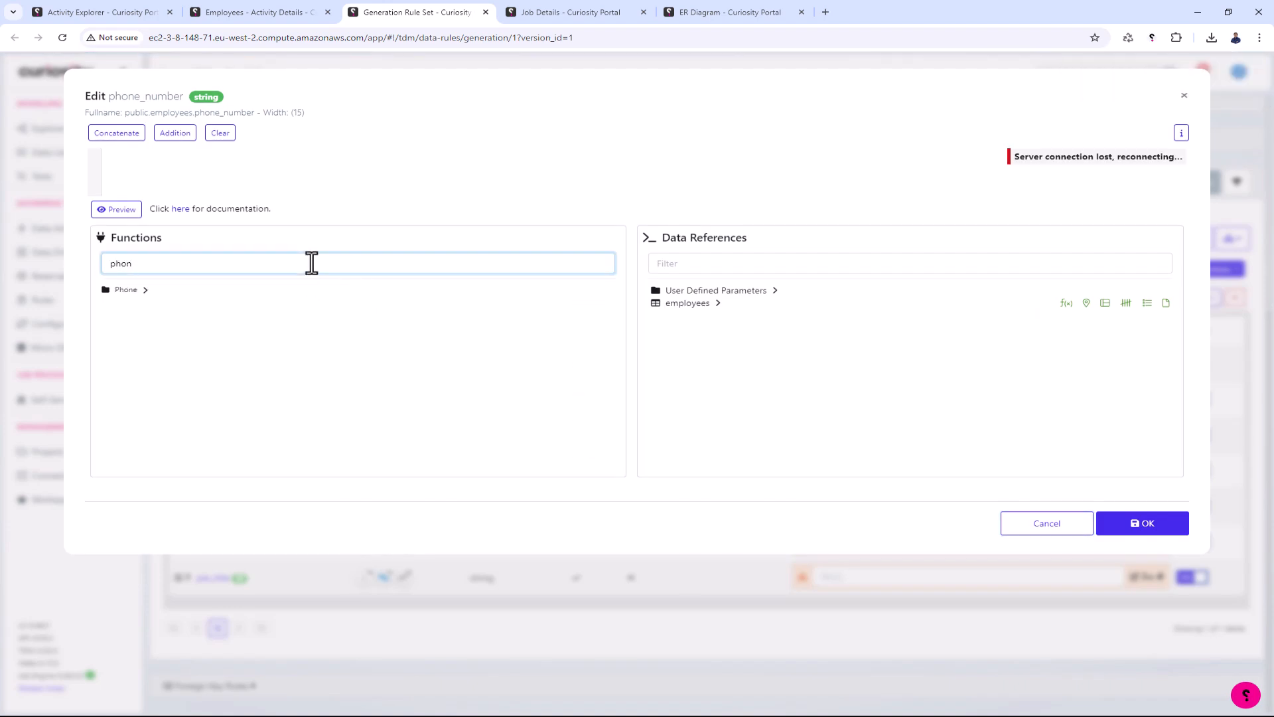
click(141, 291)
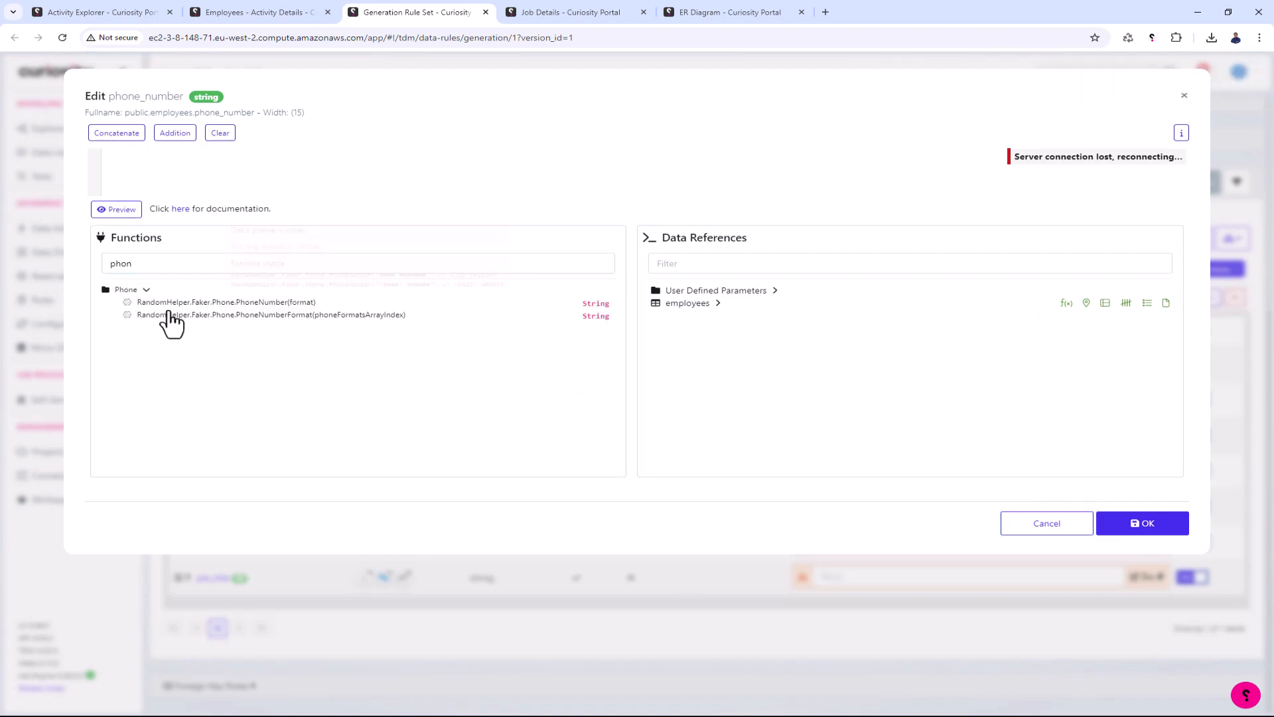
double_click(244, 303)
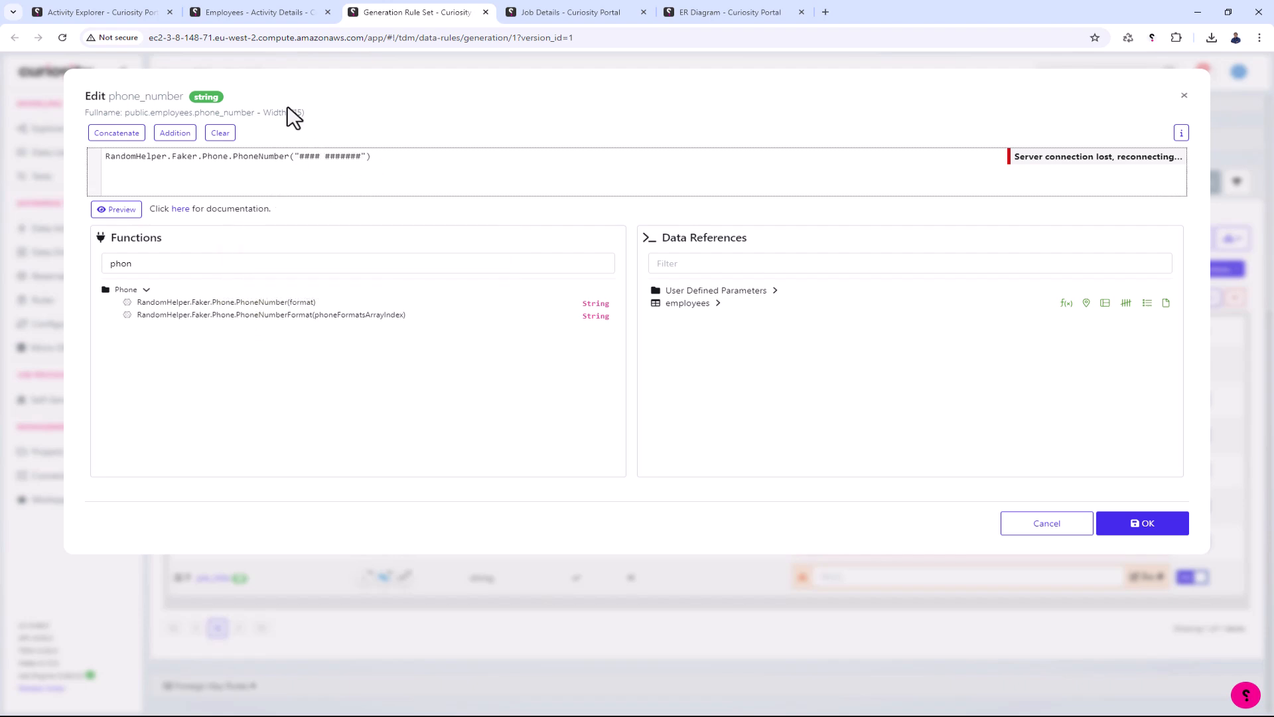
click(114, 209)
click(1136, 539)
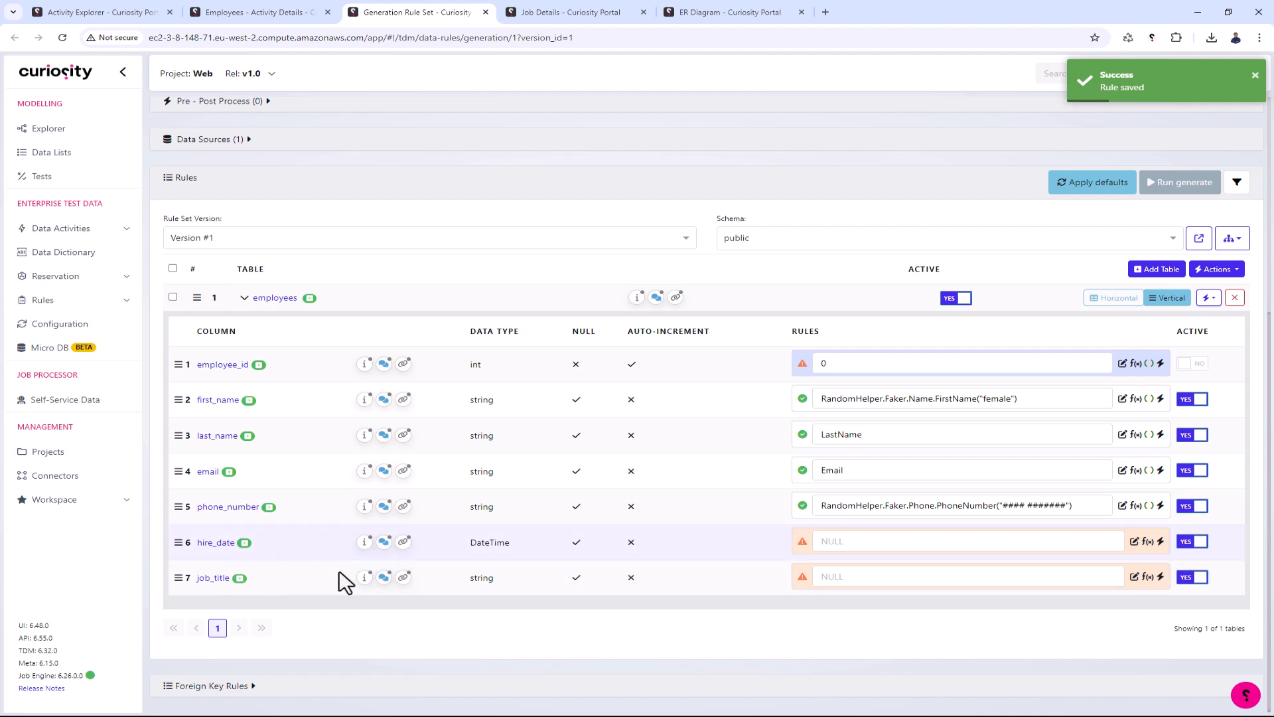
- Deactivate the hire_date and job_title columns in the employees table's rules
click(1192, 541)
click(1201, 577)
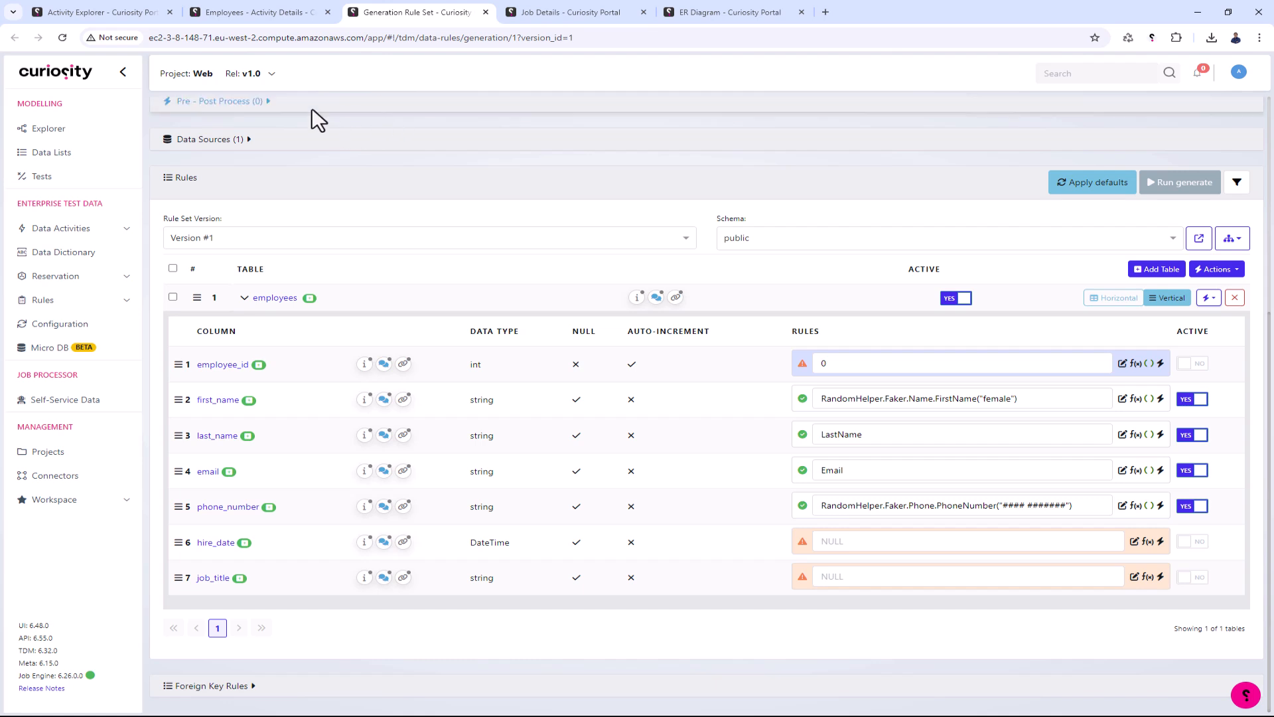
- Return to the Employees activity and execute Run Validate and Preview to check the generated employee data
click(282, 14)
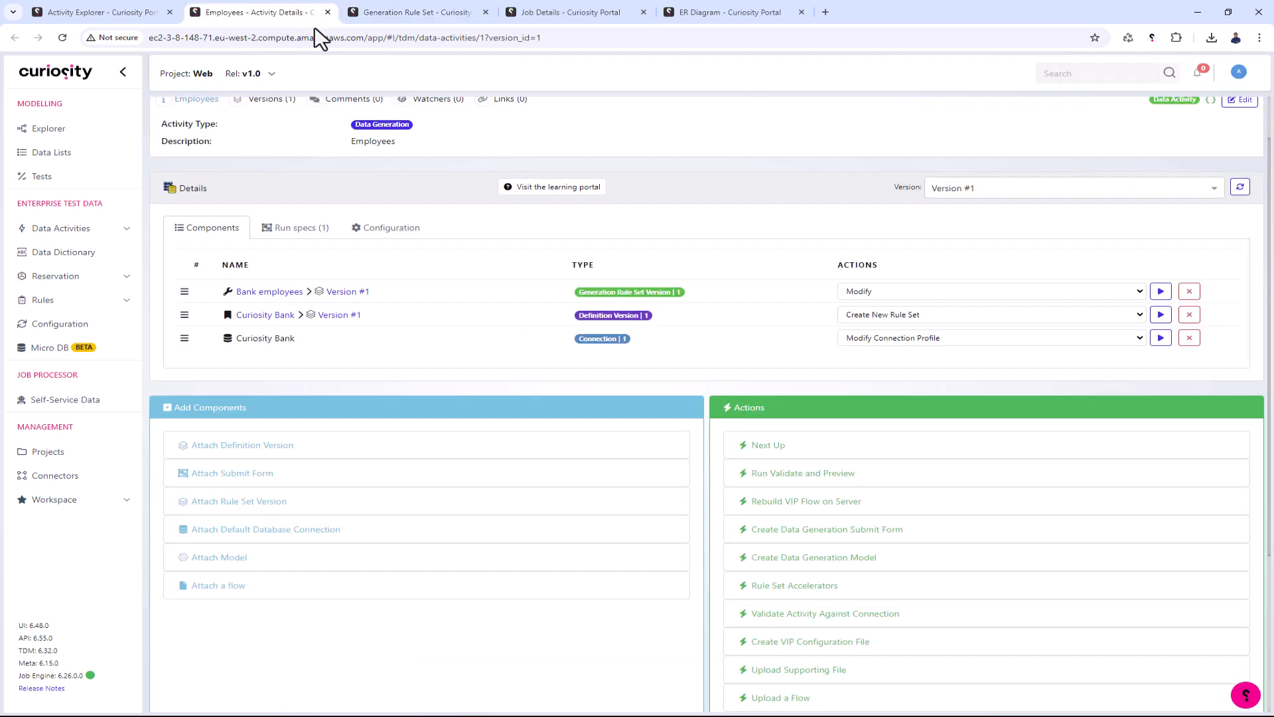
click(803, 483)
click(835, 321)
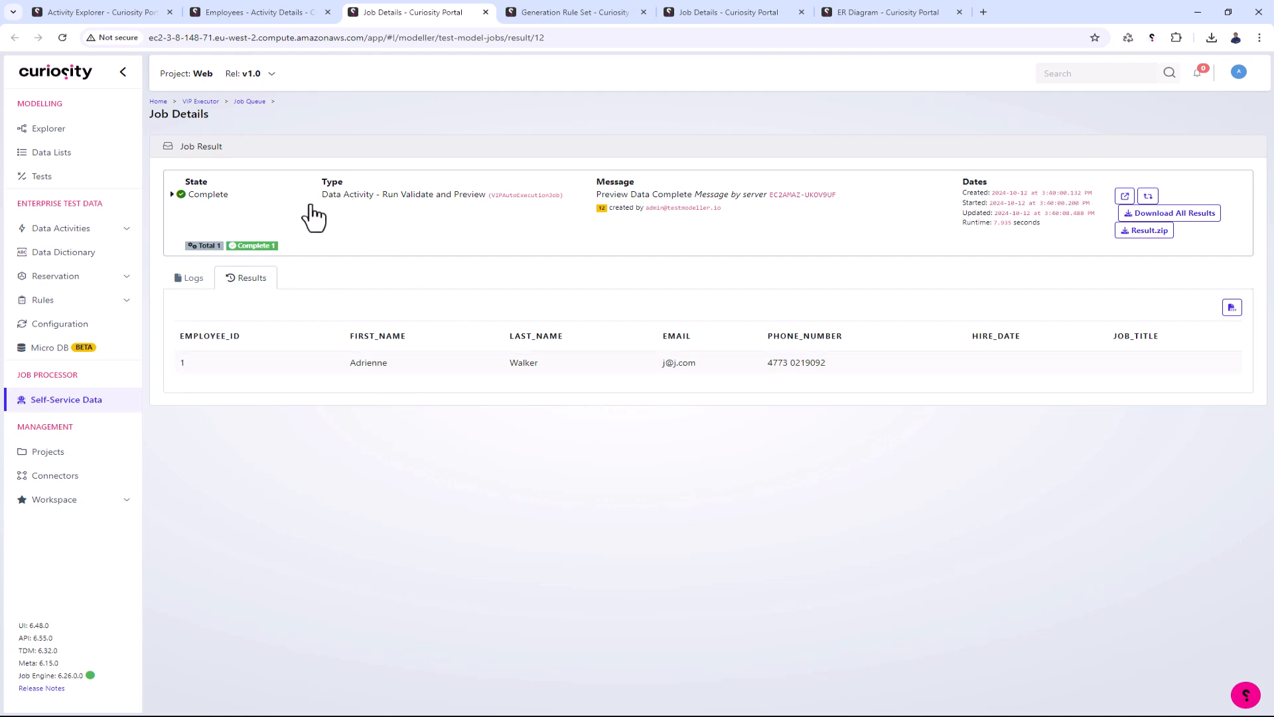
- Execute Rebuild VIP Flow on Server for the Employees activity, close the old preview job page and return to the activity
click(285, 12)
scroll(805, 376, down, 1)
click(806, 457)
click(835, 200)
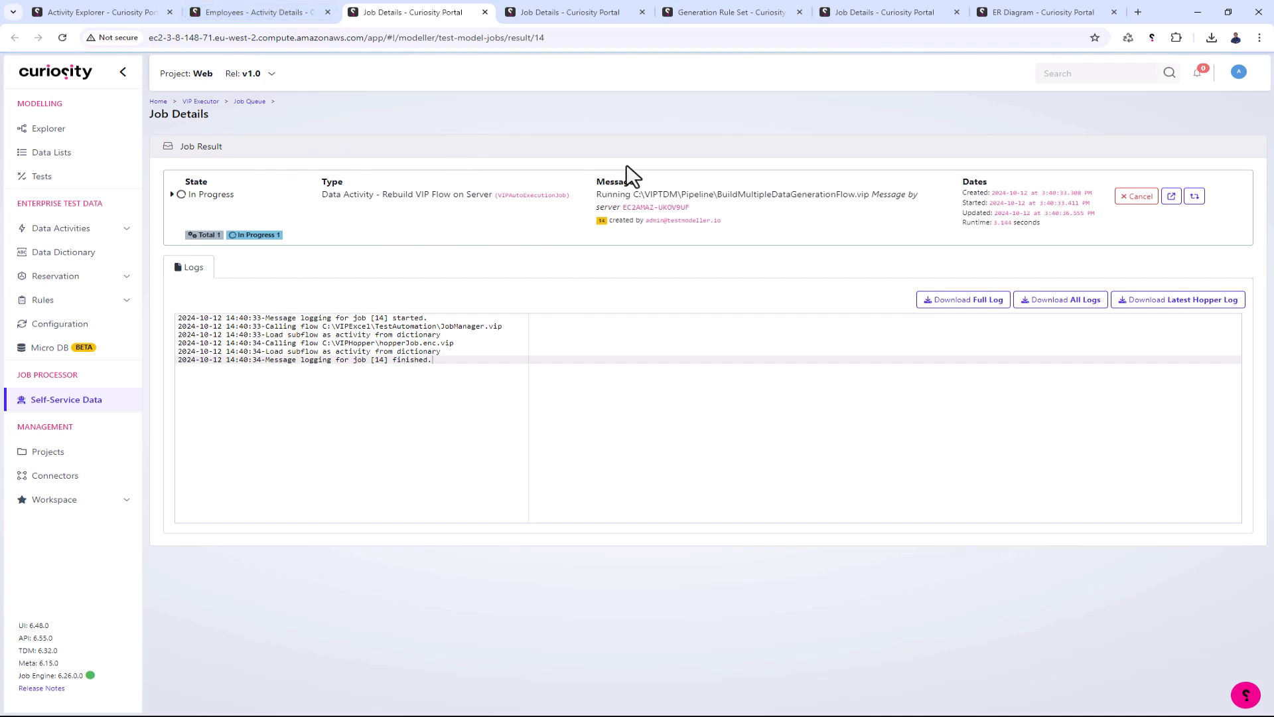
middle_click(549, 10)
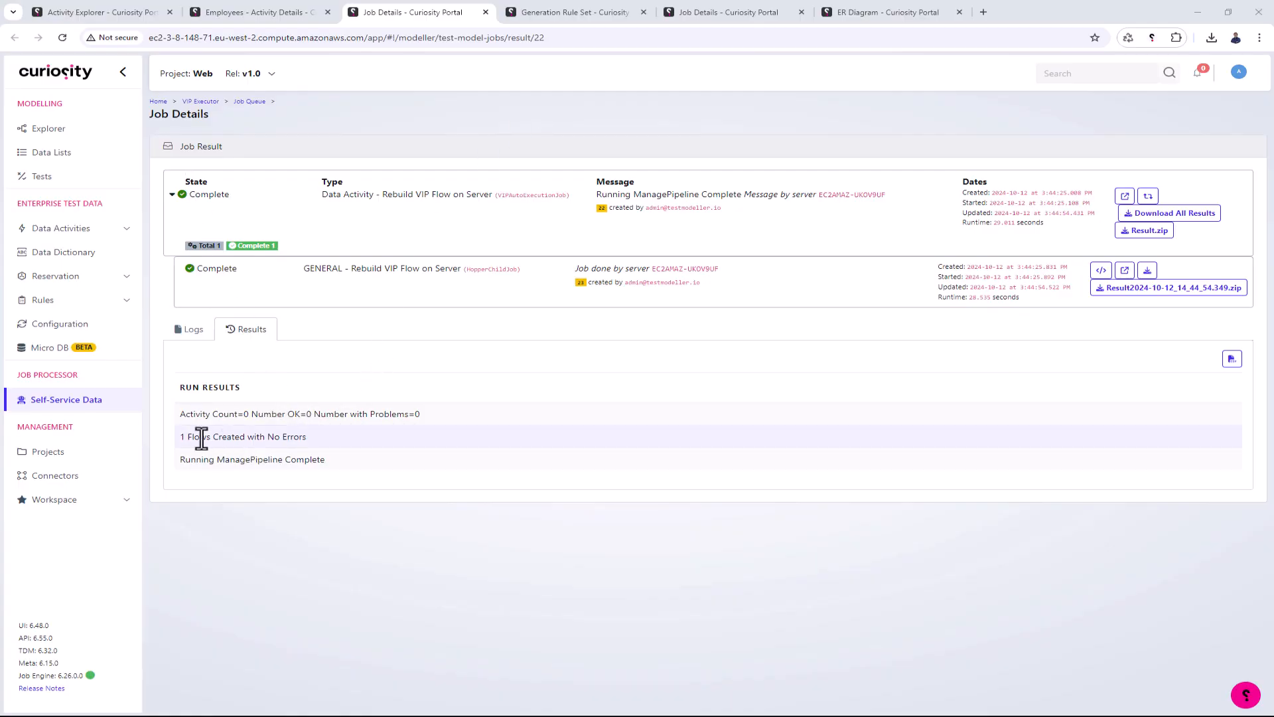
click(261, 18)
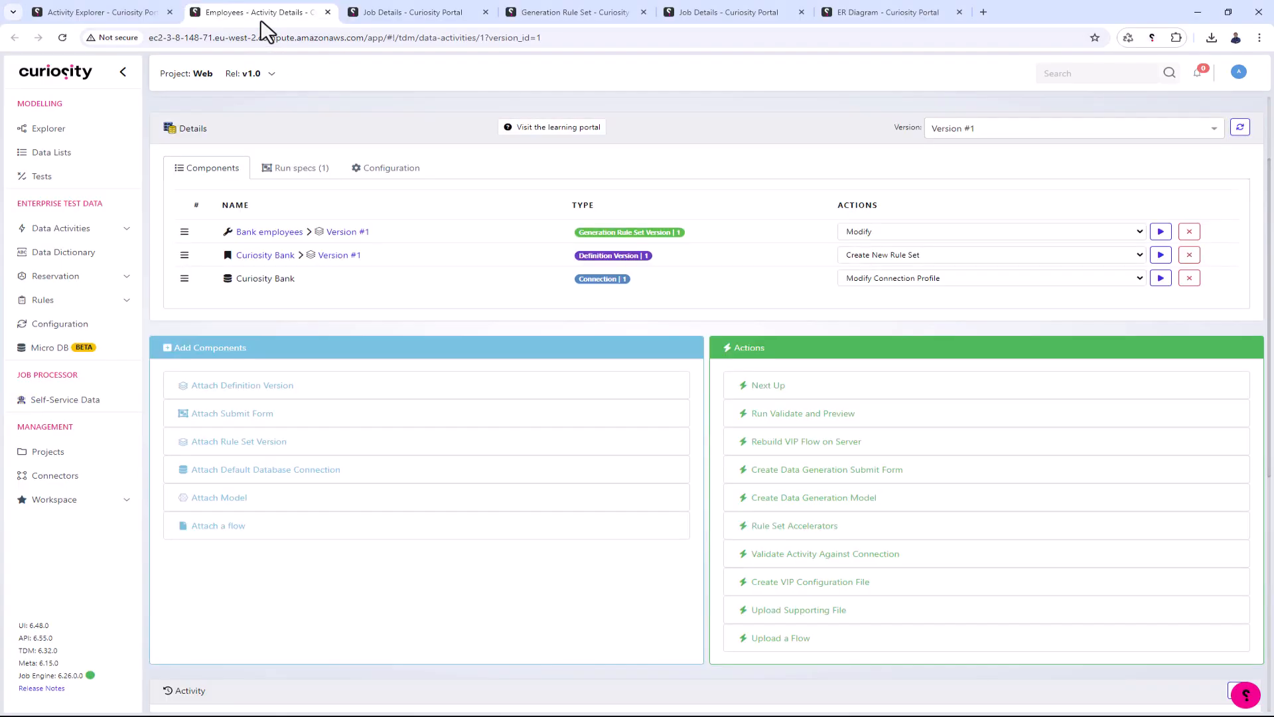
- Execute Create Data Generation Submit Form for a standard data generation into a database, review the job's results and refresh the Employees activity's components
click(1240, 128)
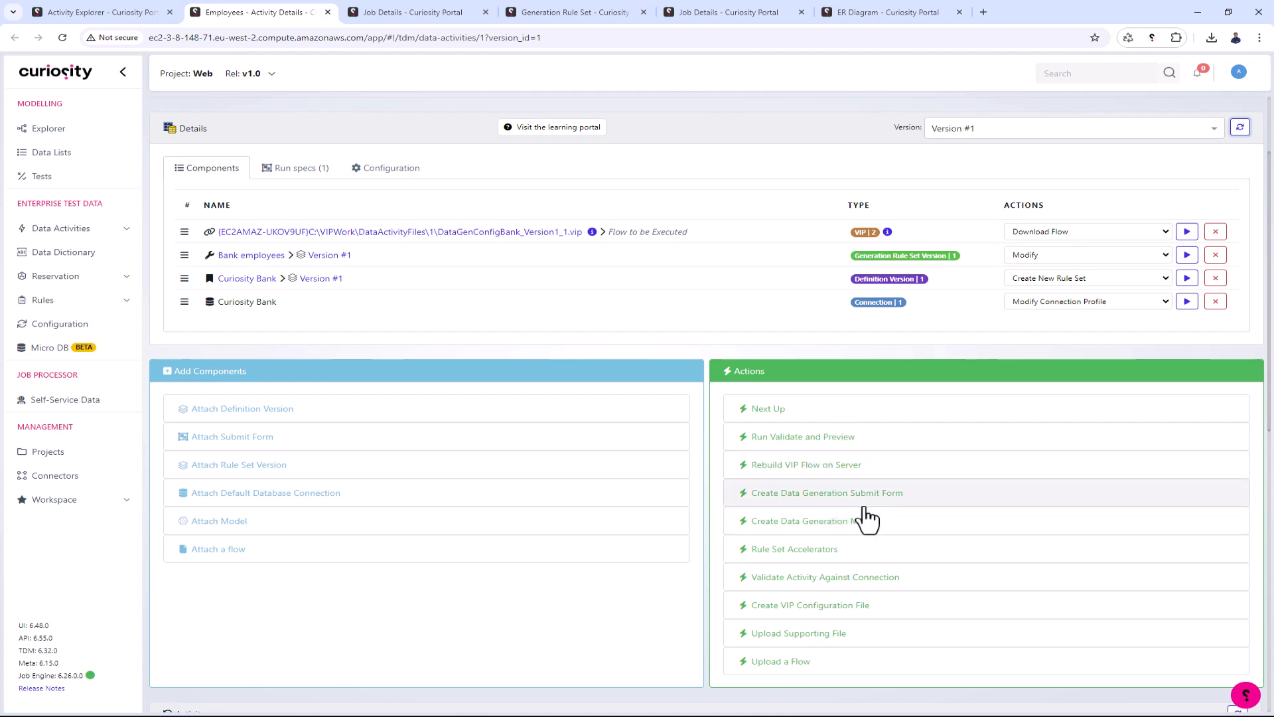
click(821, 499)
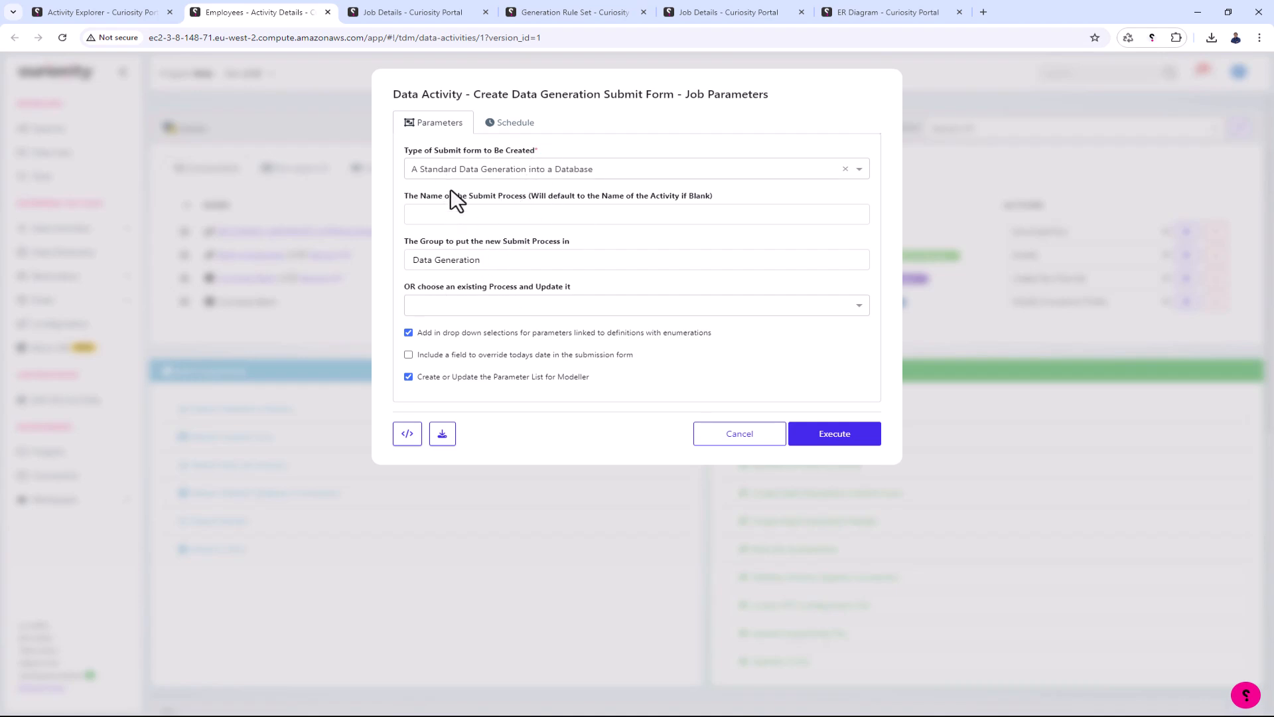
click(833, 439)
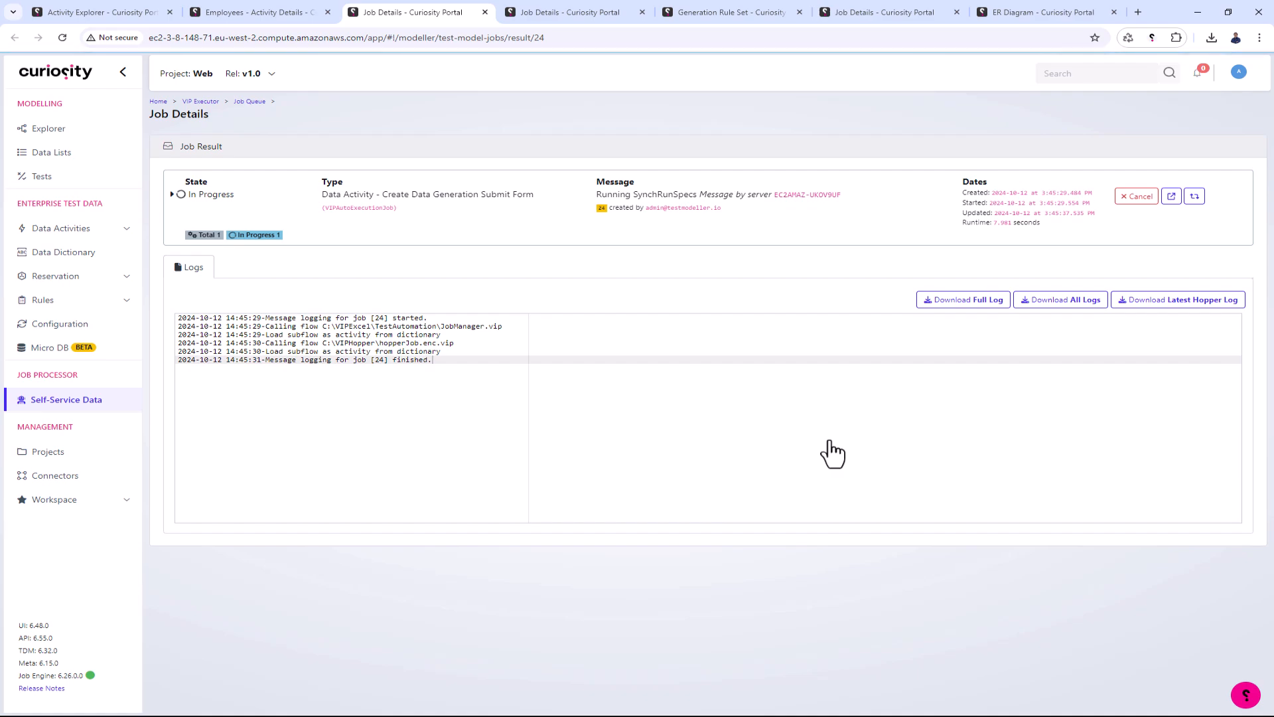
scroll(456, 519, down, 5)
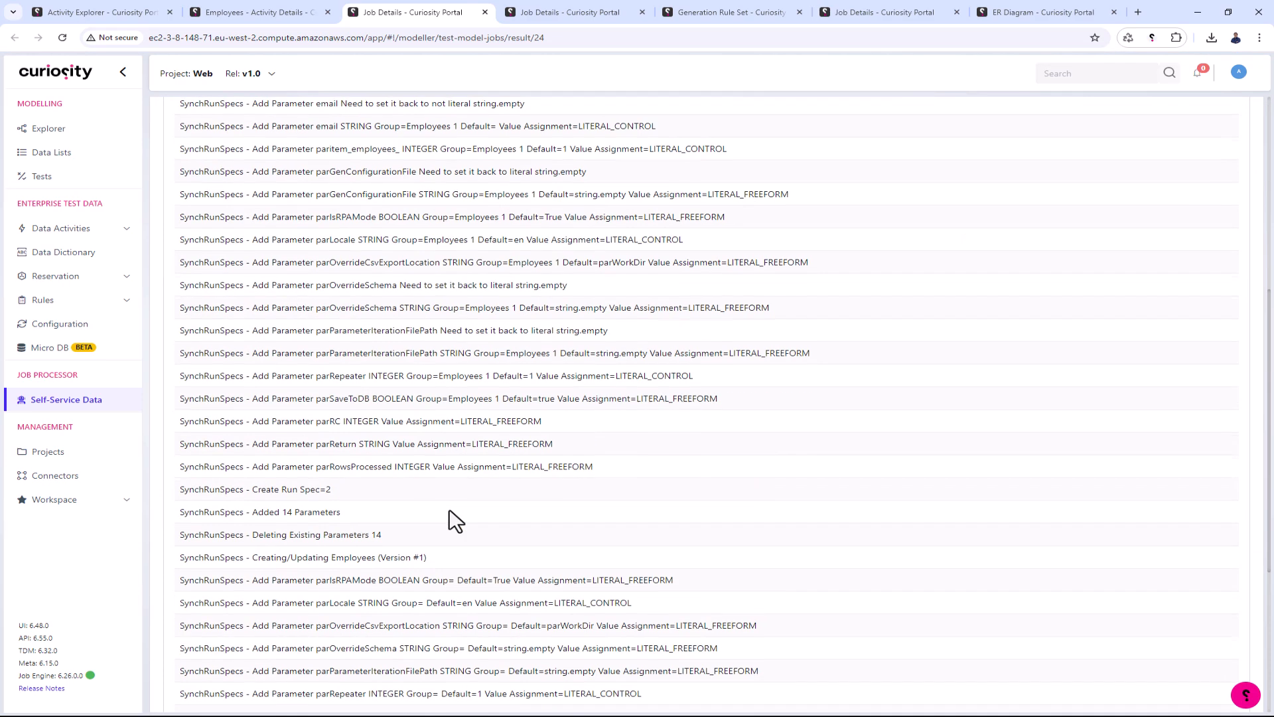
scroll(456, 520, down, 5)
click(305, 11)
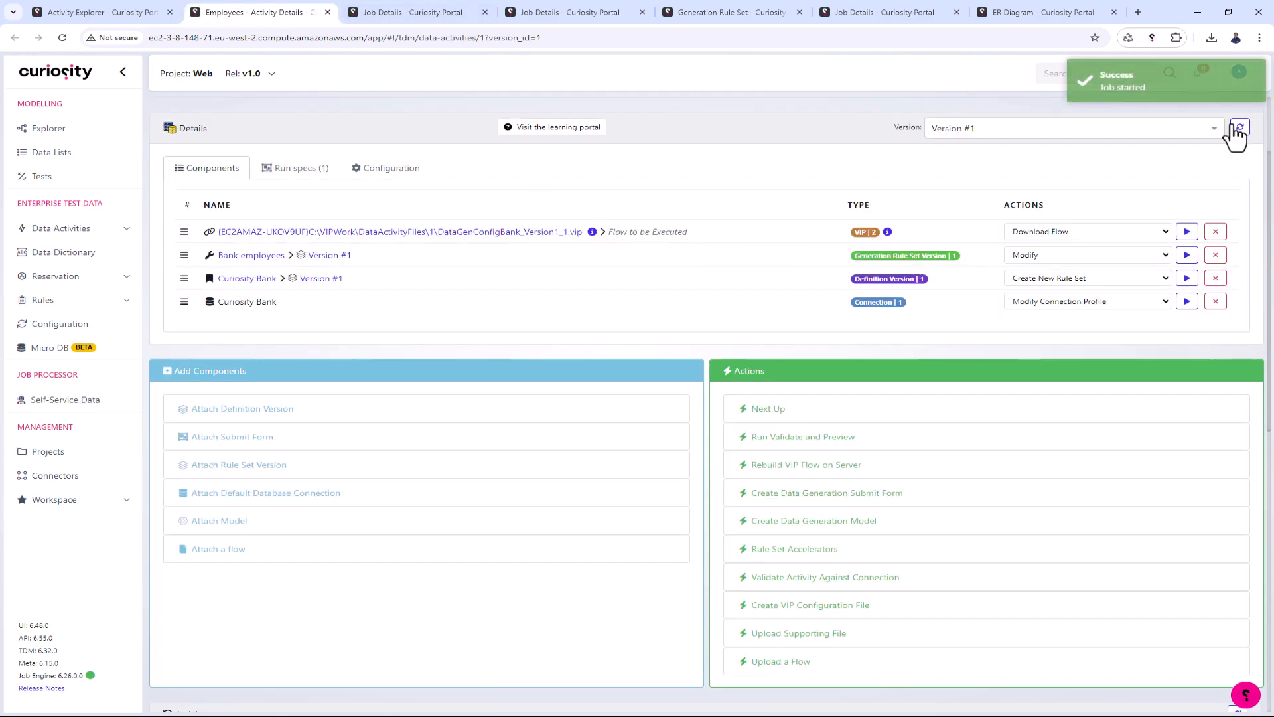
click(1239, 129)
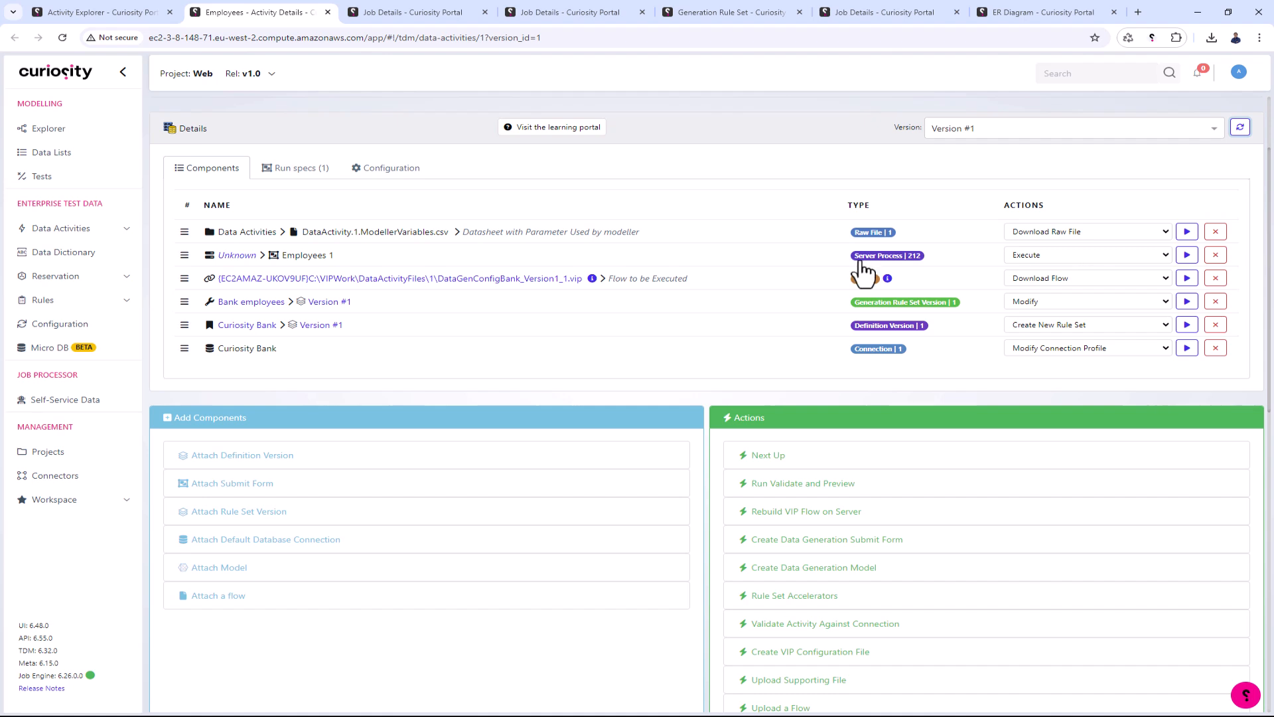
- Open Micro DB separately beside the activity, select the Curiosity Bank connection and query the employees table to review its last rows
middle_click(53, 348)
drag(476, 11, 372, 12)
click(325, 178)
click(326, 203)
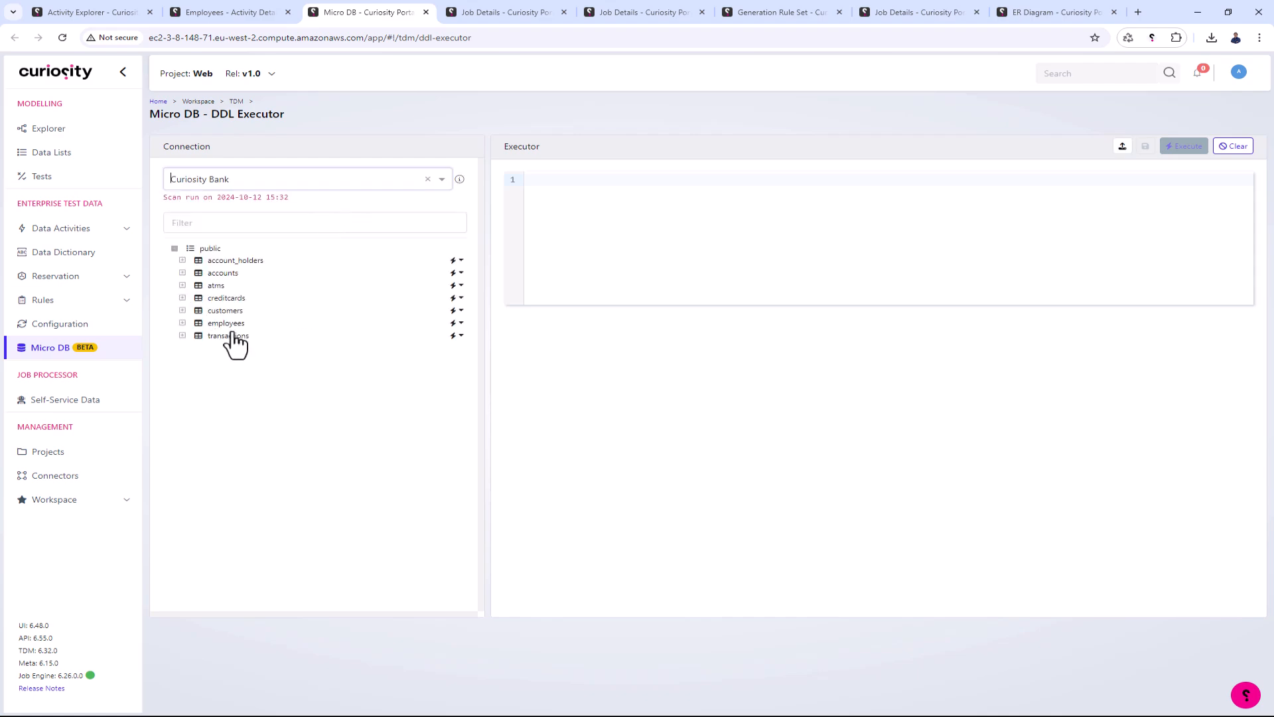
click(453, 323)
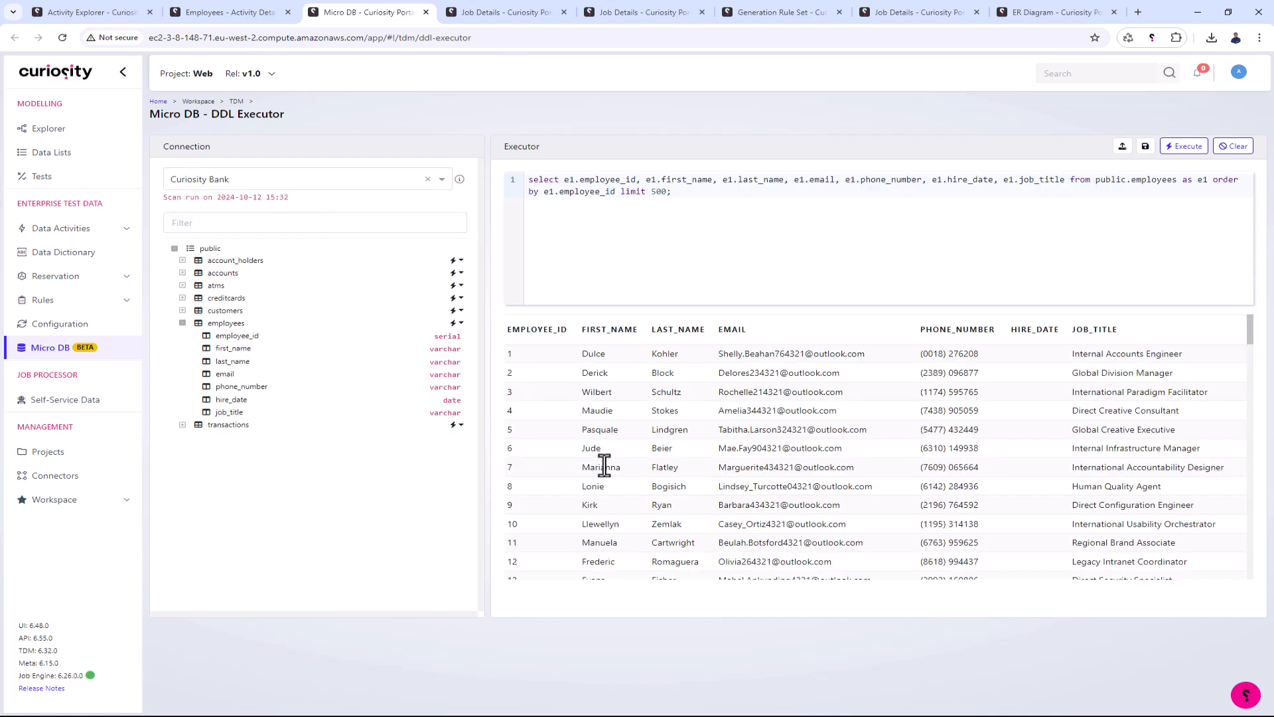
scroll(605, 464, down, 20)
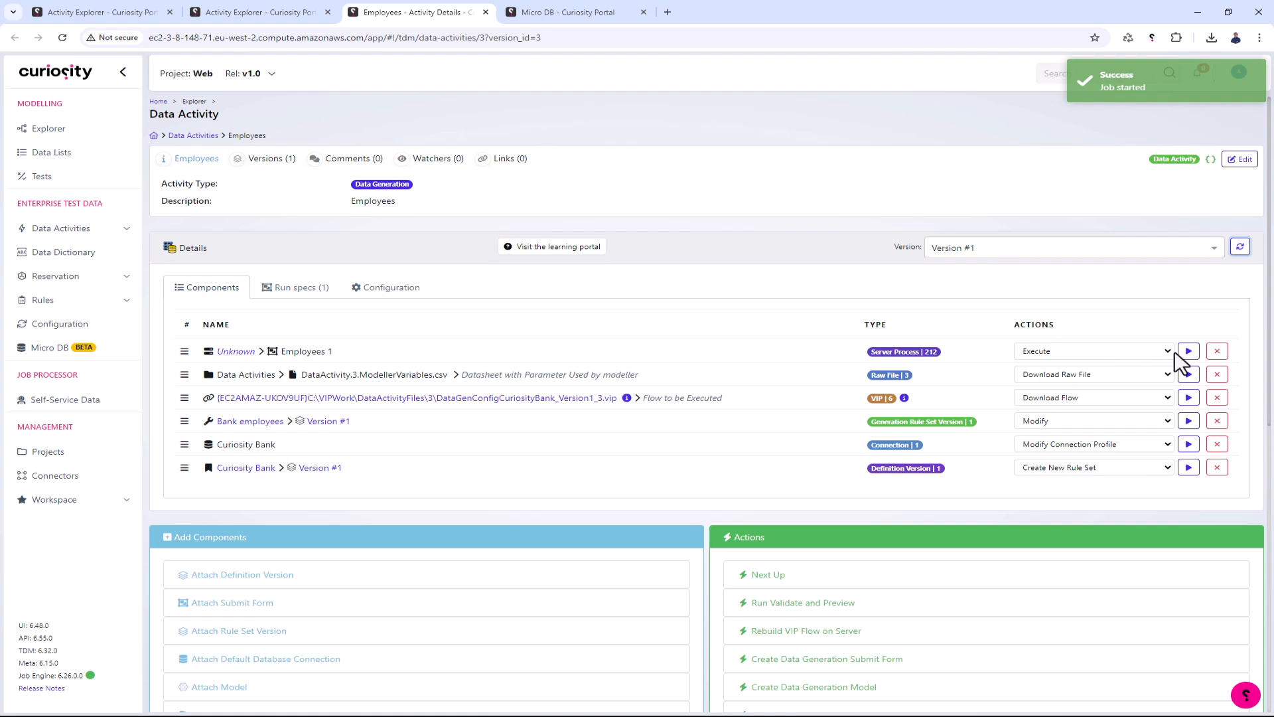
- Execute the Employees 1 form for one employee with a new last name and email, and rerun the Micro DB employees query
click(1189, 351)
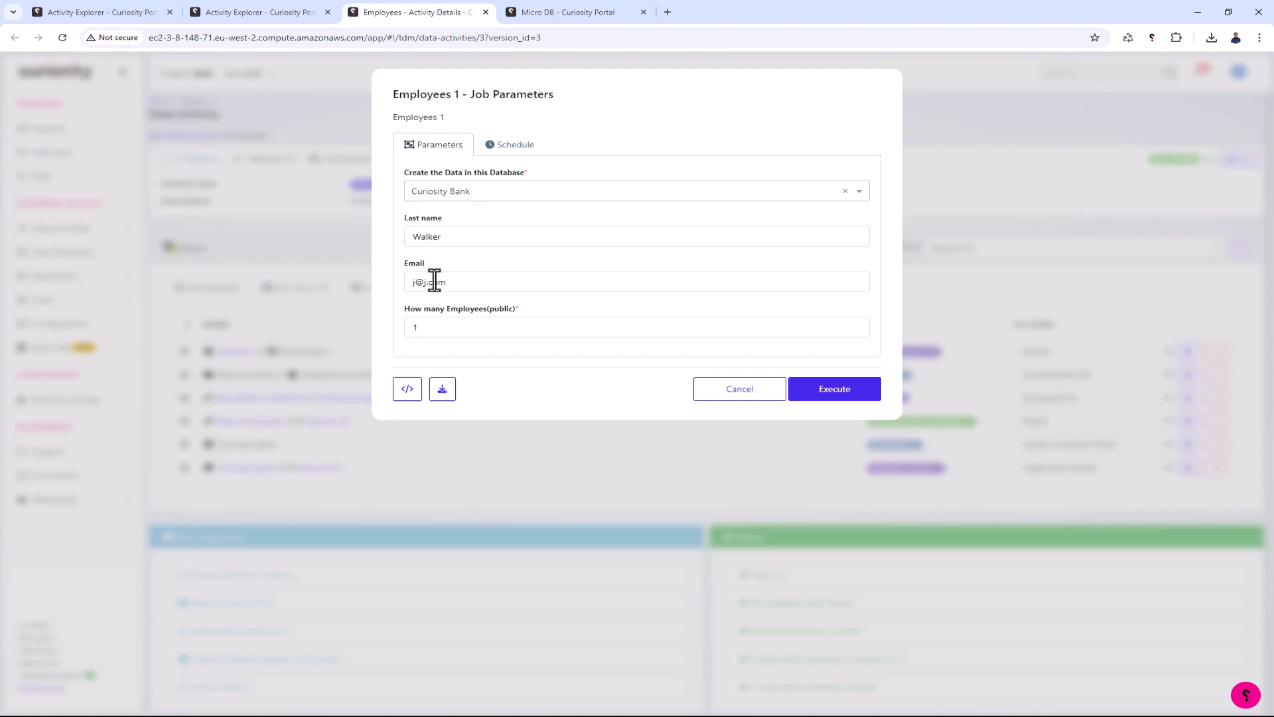
double_click(449, 236)
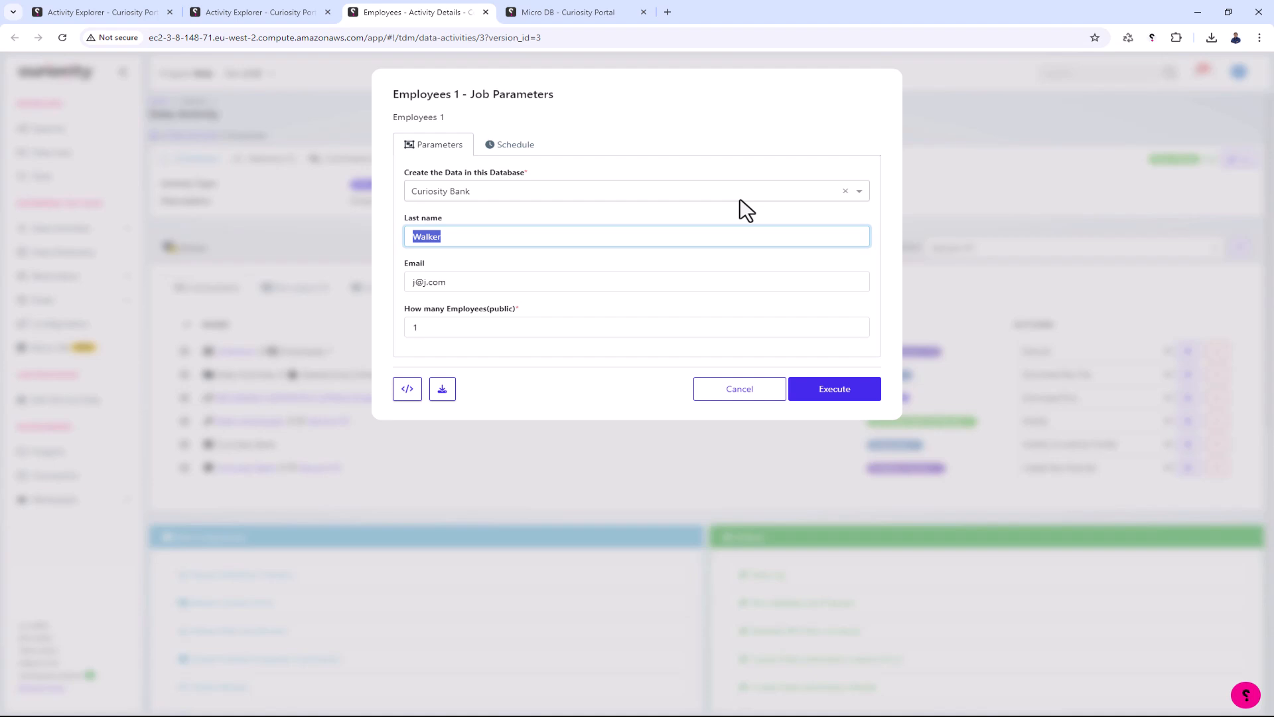
triple_click(504, 282)
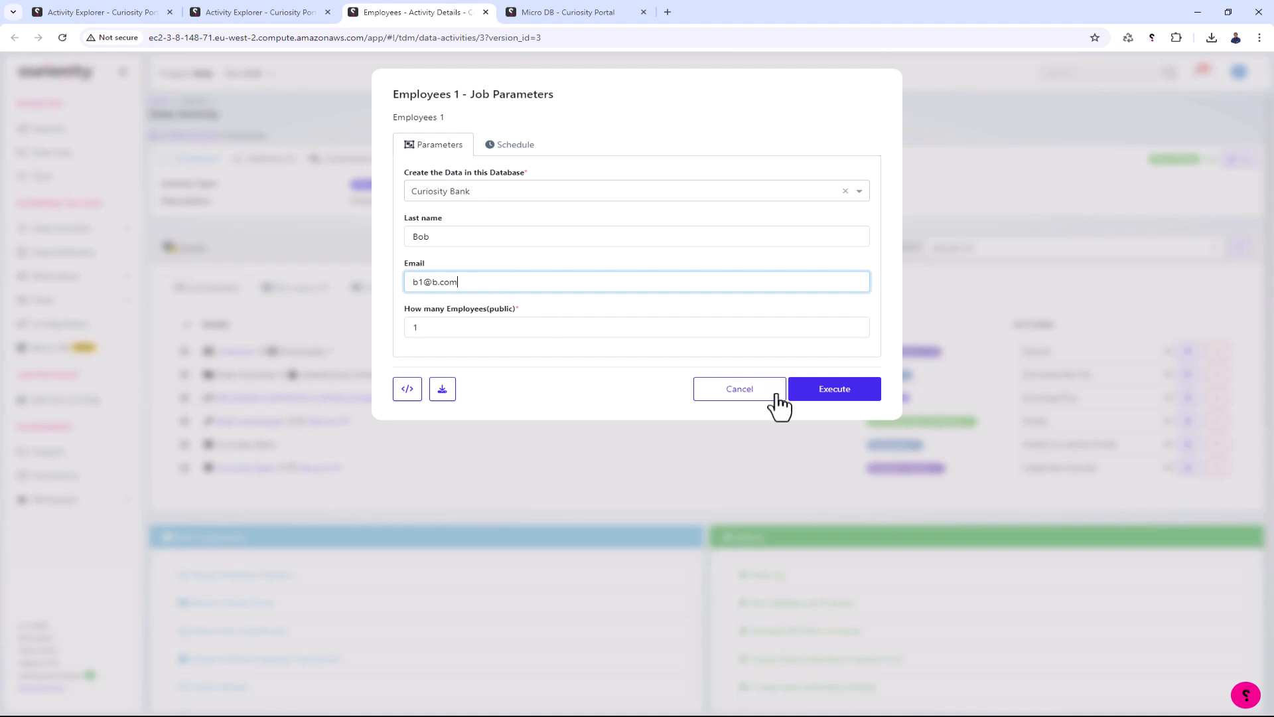
click(826, 396)
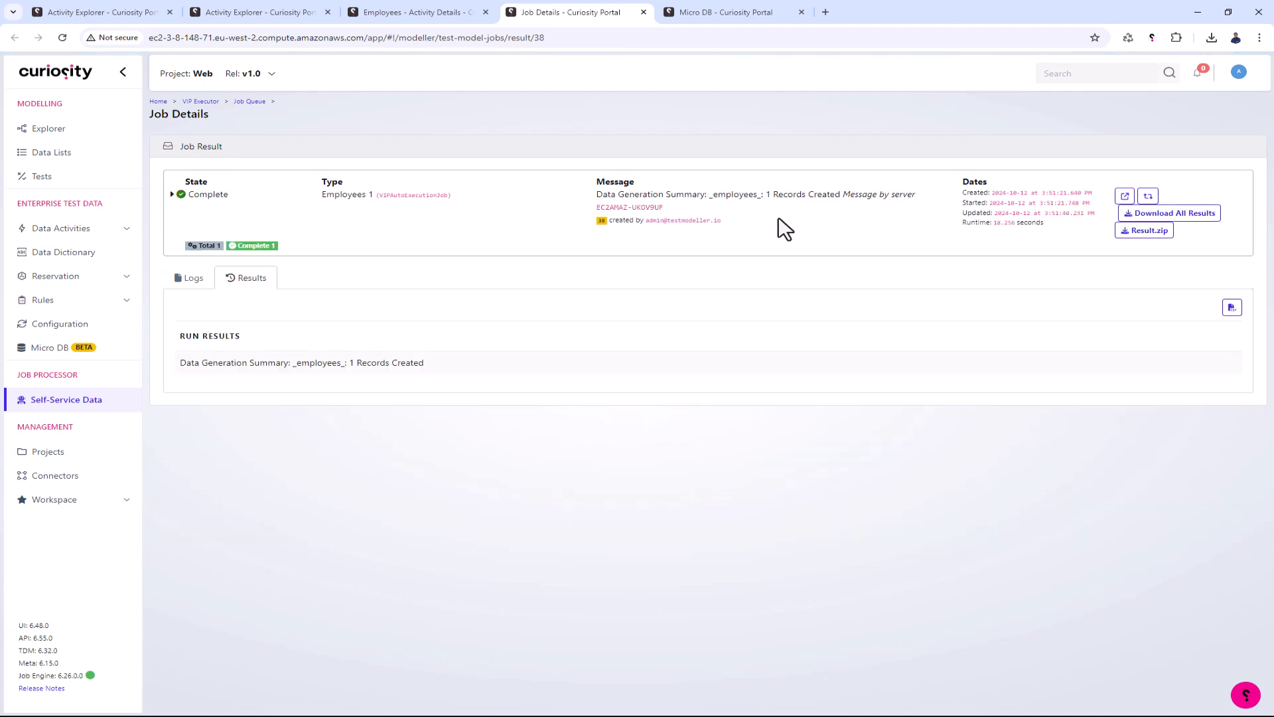
click(706, 13)
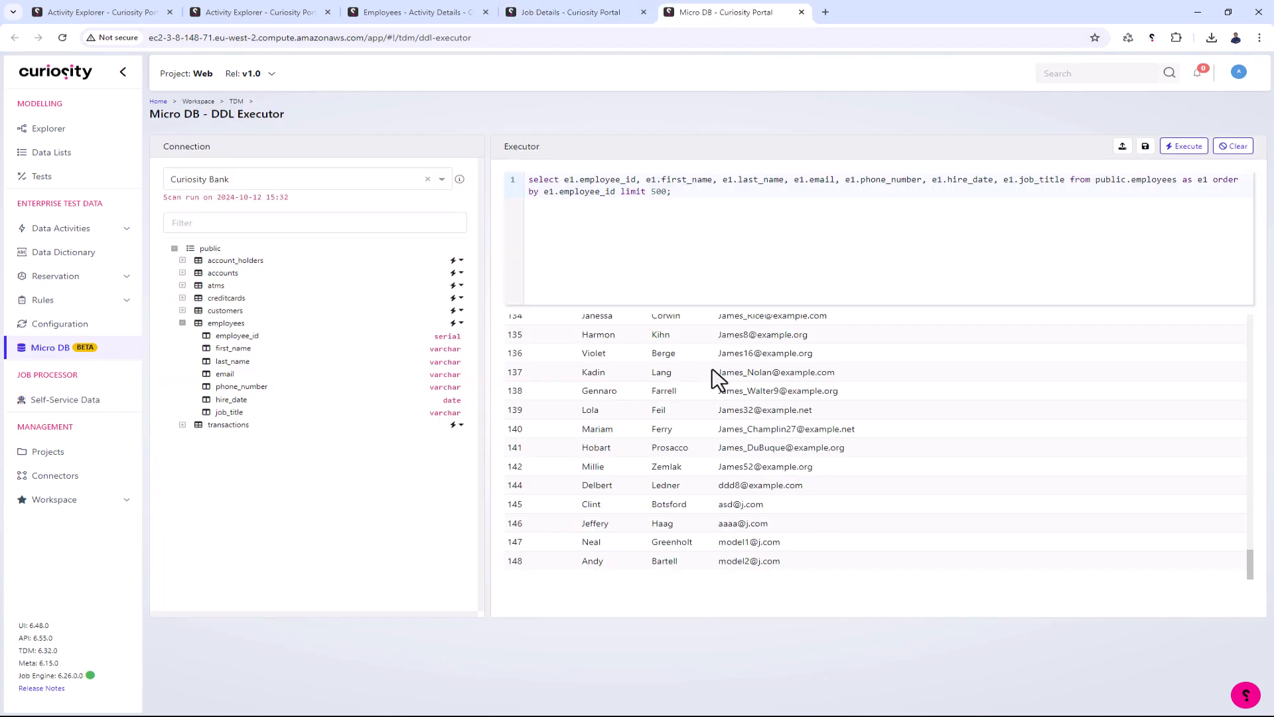
click(1188, 147)
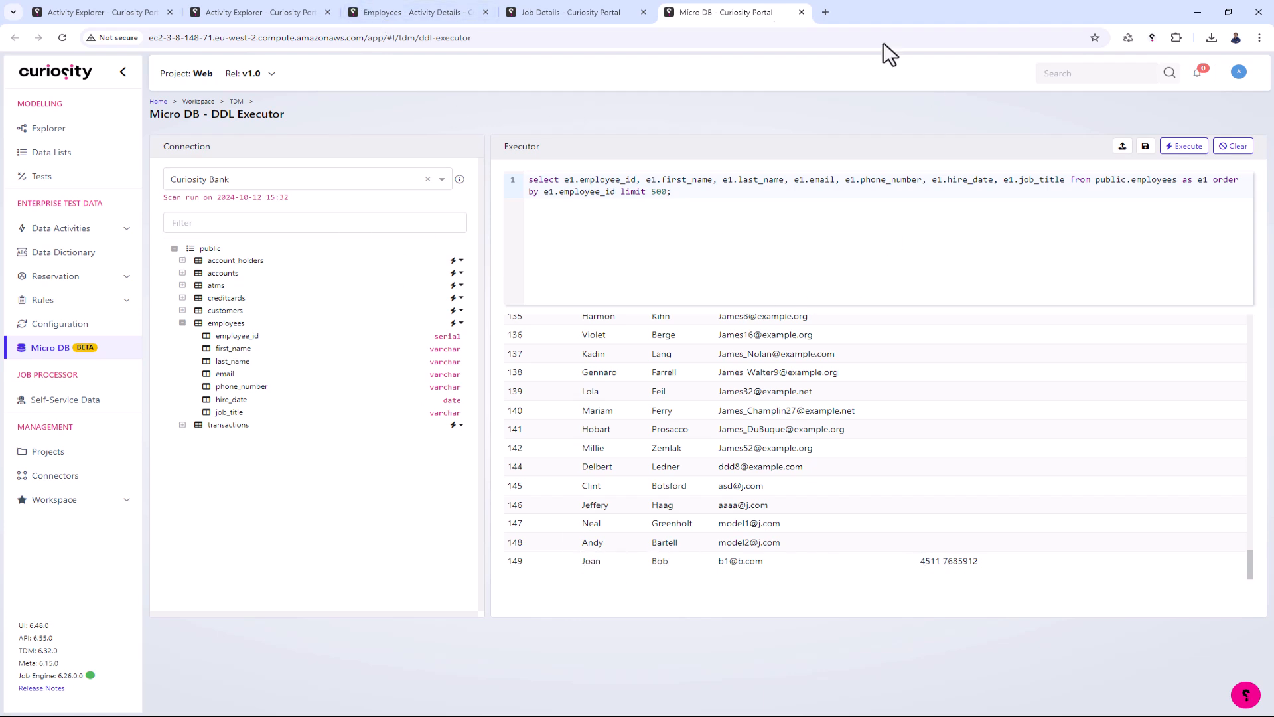
- Execute the Employees 1 form from the Employees activity with the number of employees set to 100
click(425, 12)
click(1189, 351)
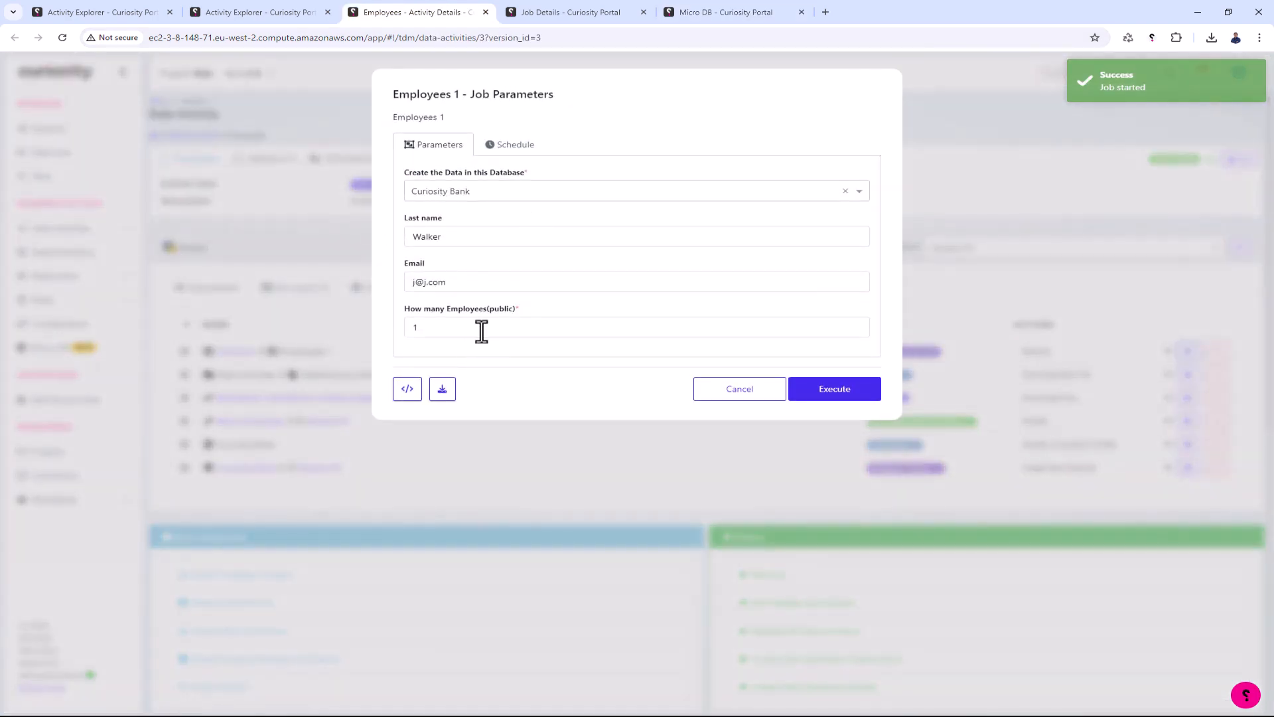
click(481, 331)
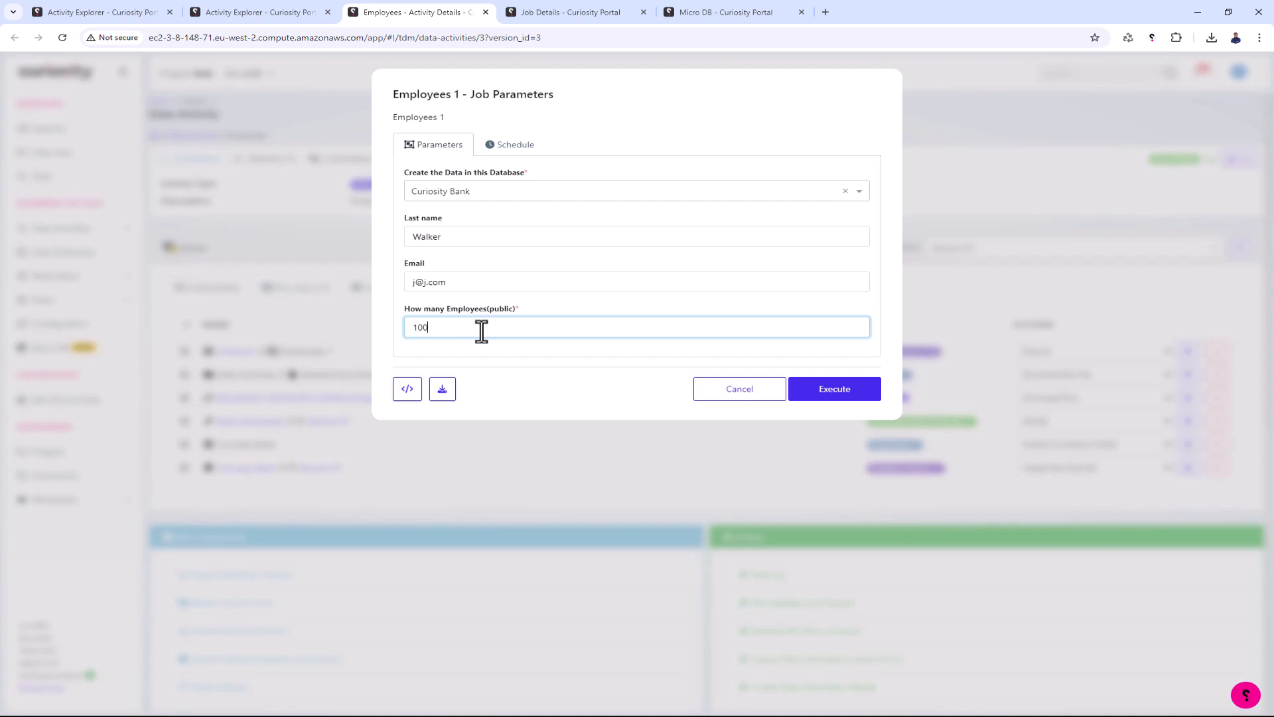
click(872, 397)
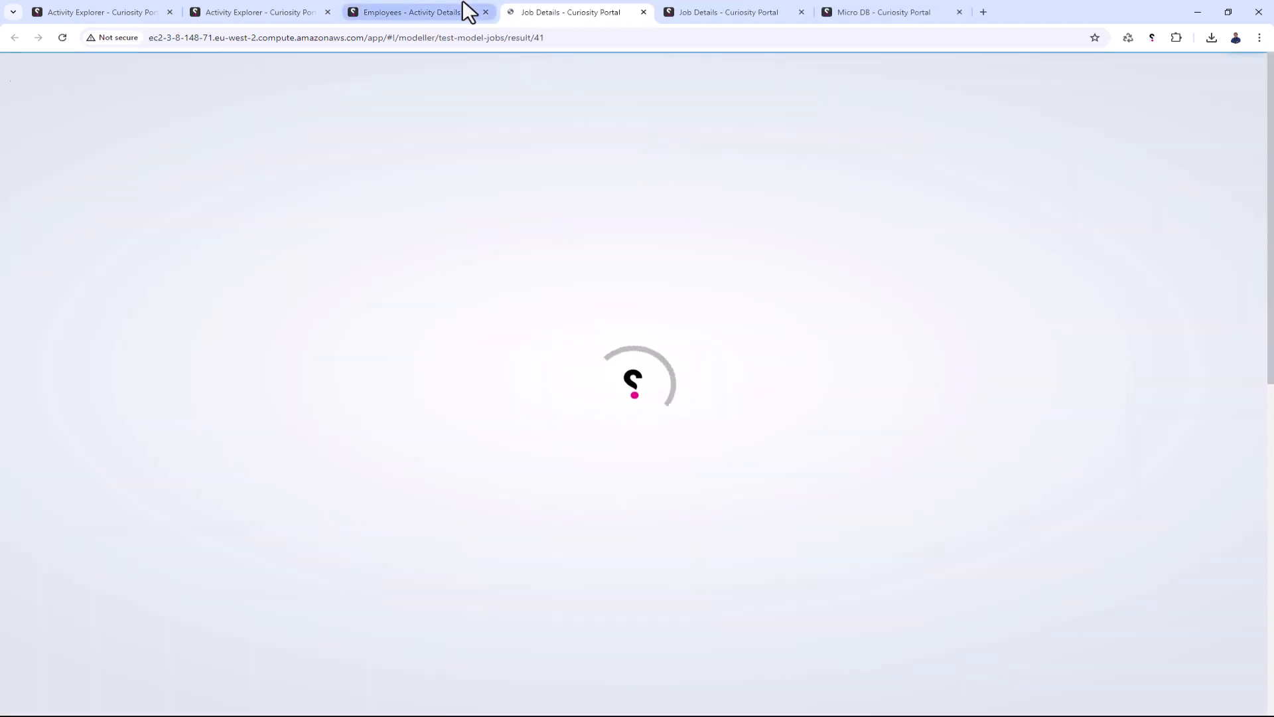
- Reopen the Employees 1 form from the activity, examine its job embedding options for Java, API Request and IFrame (HTML), and close them
click(469, 12)
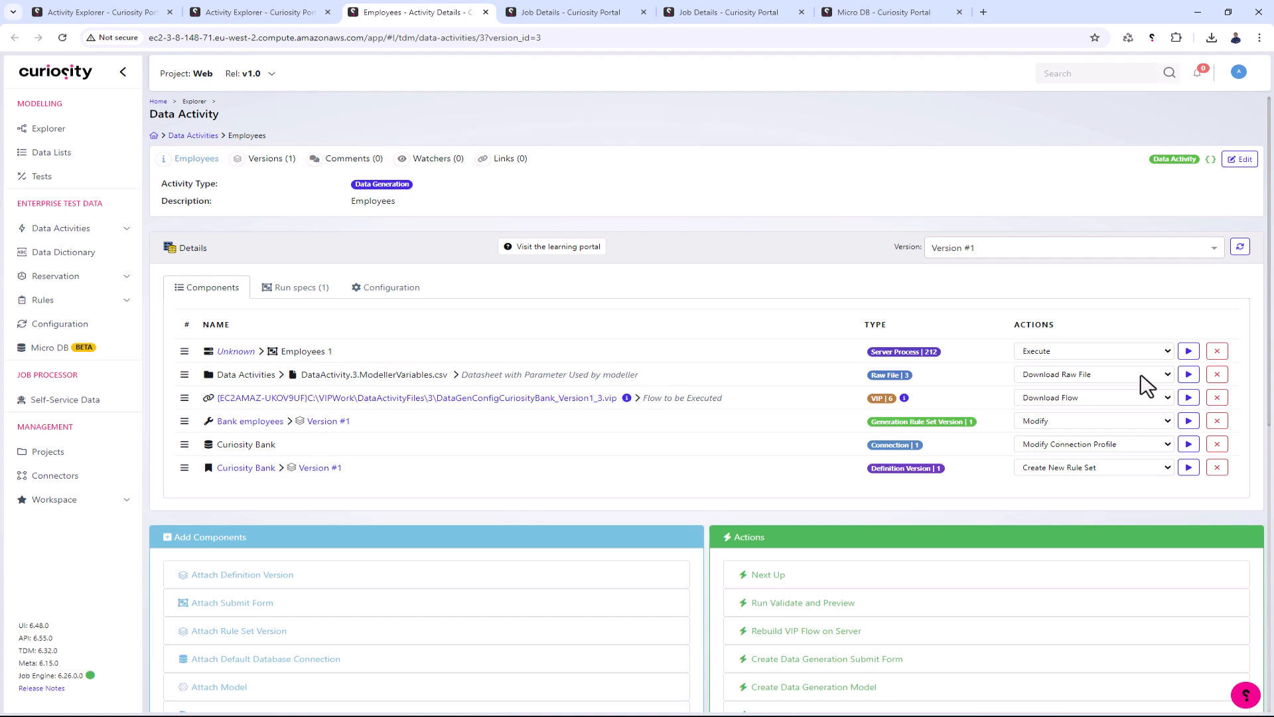
click(1189, 351)
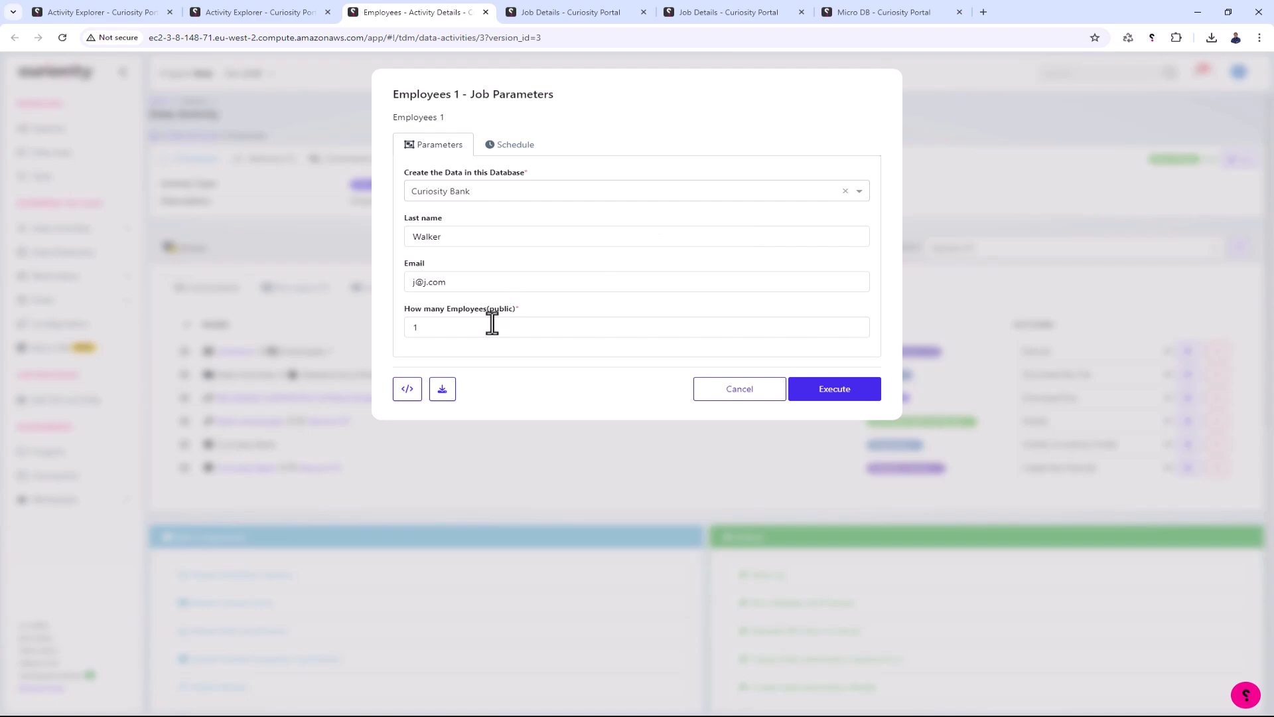
click(418, 393)
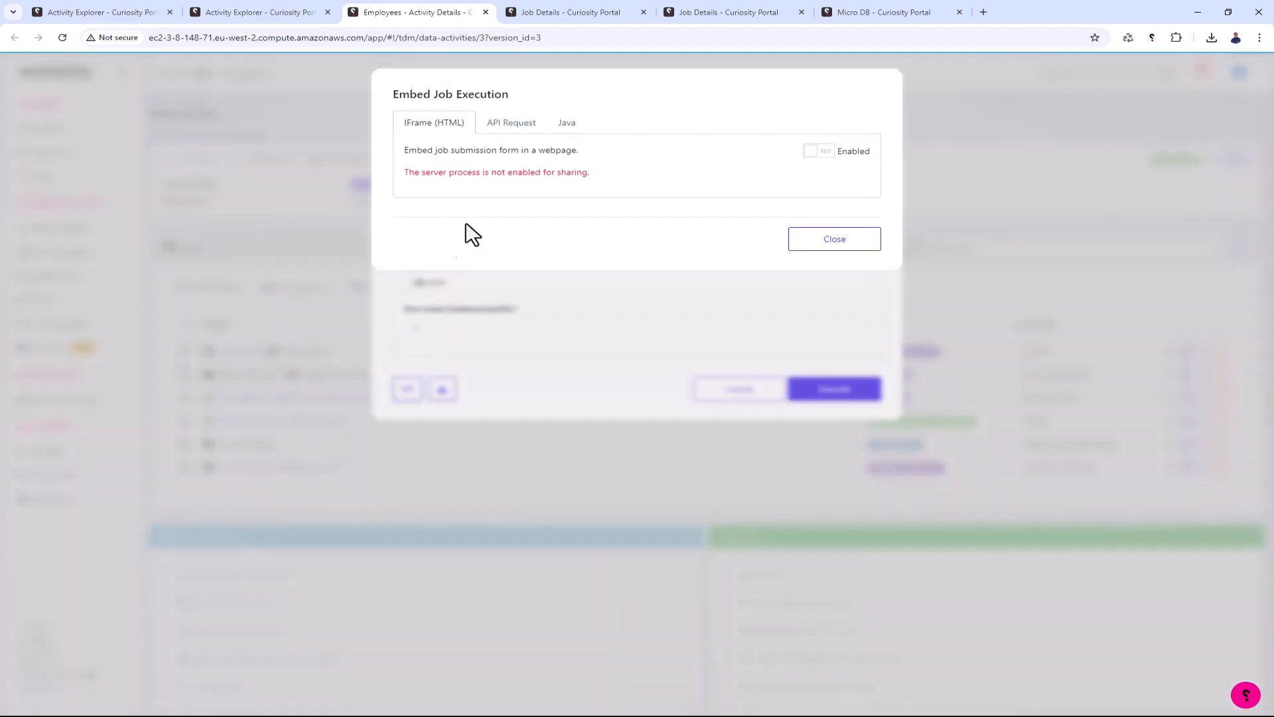
click(503, 130)
click(557, 132)
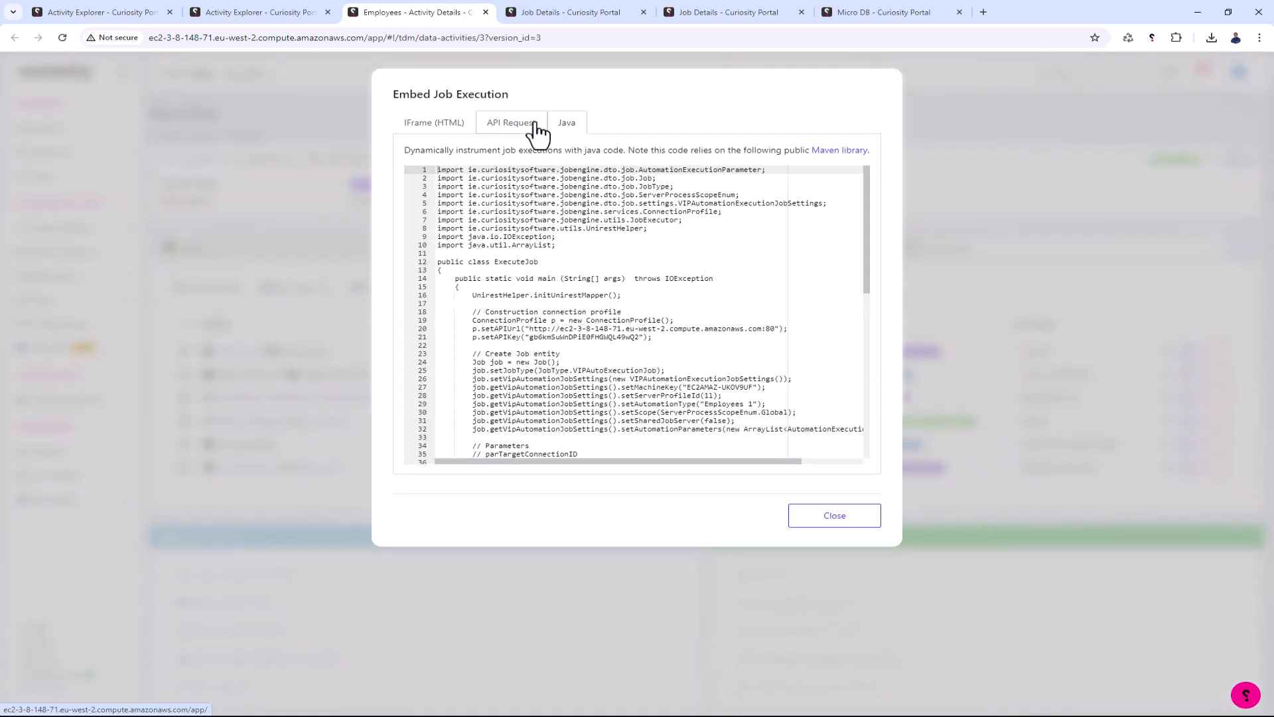
click(535, 129)
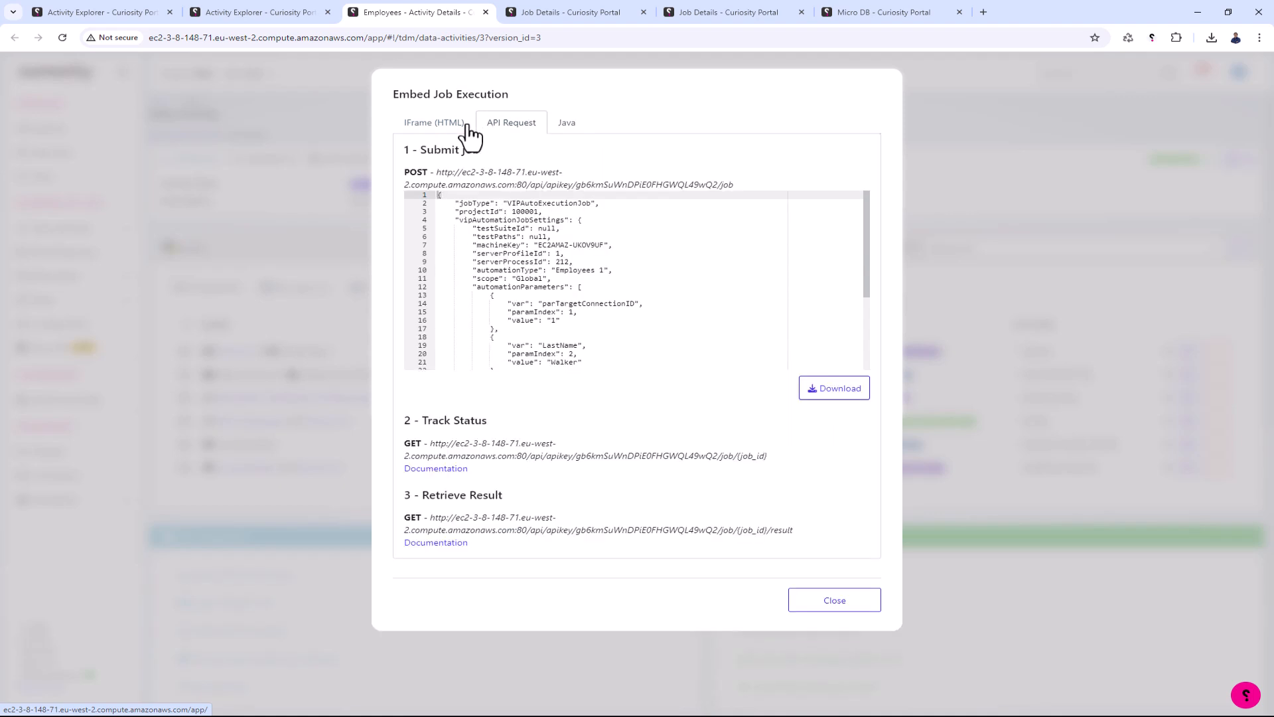
click(456, 138)
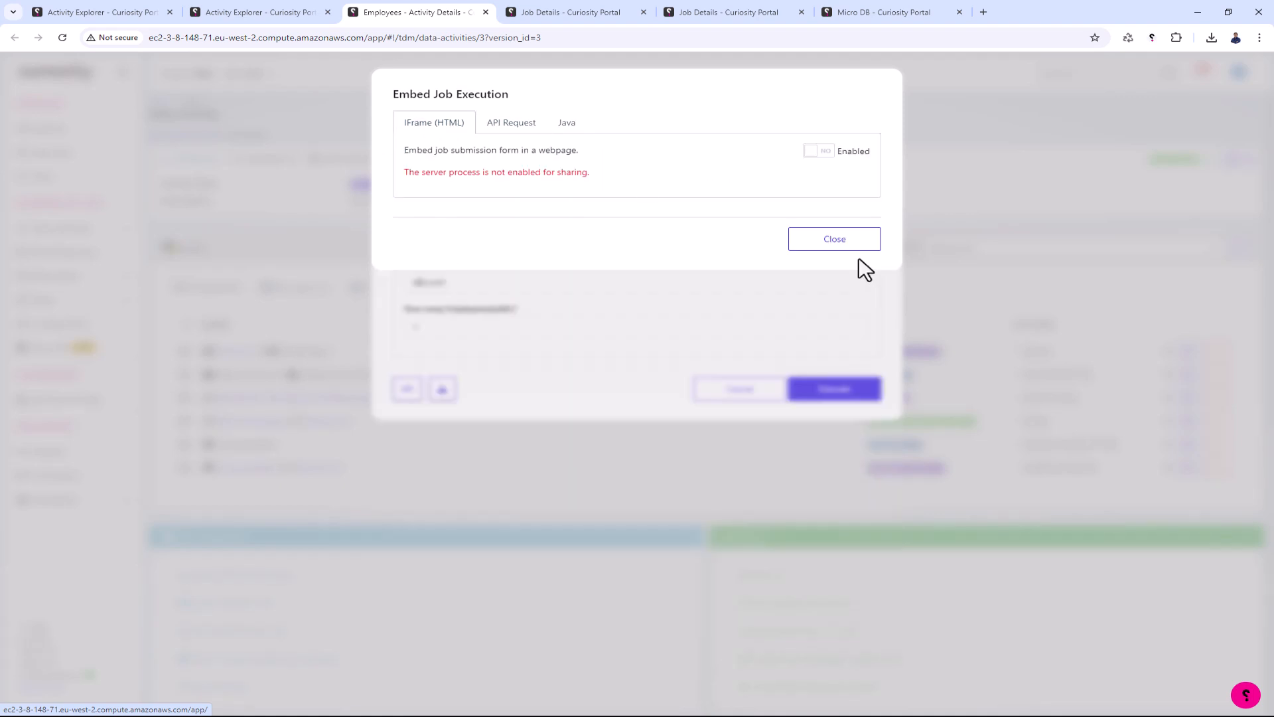
click(846, 245)
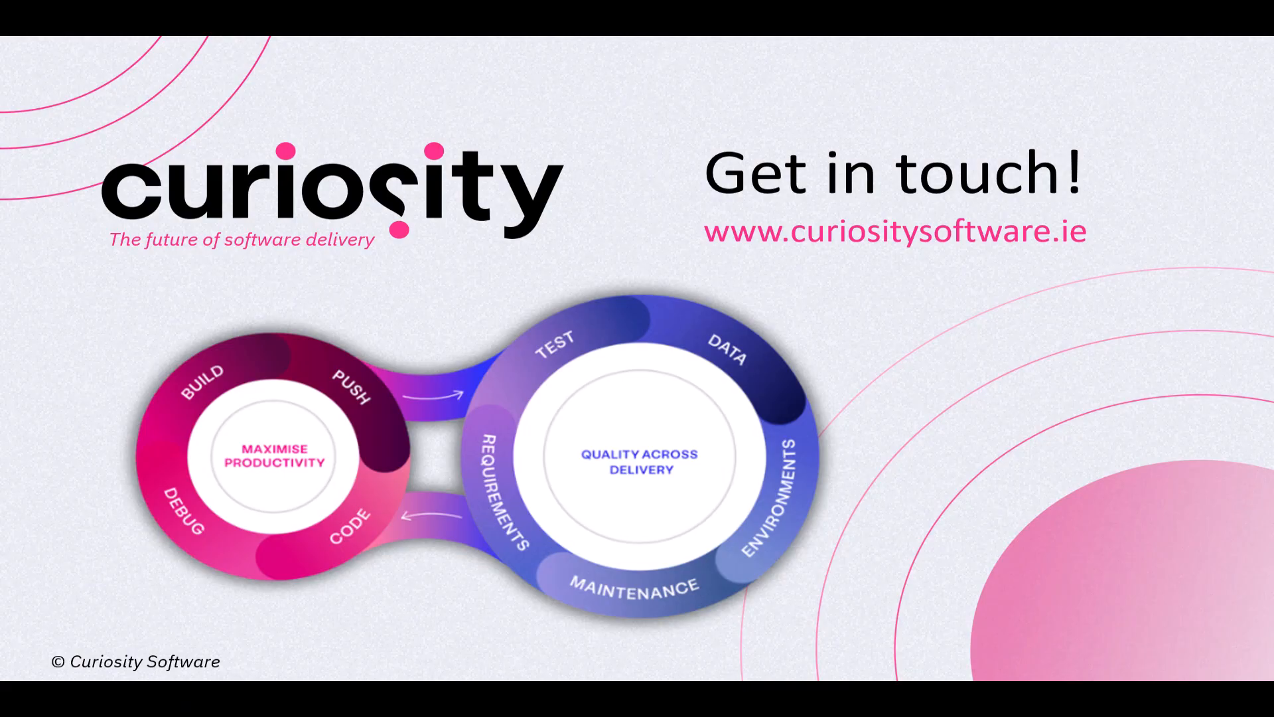